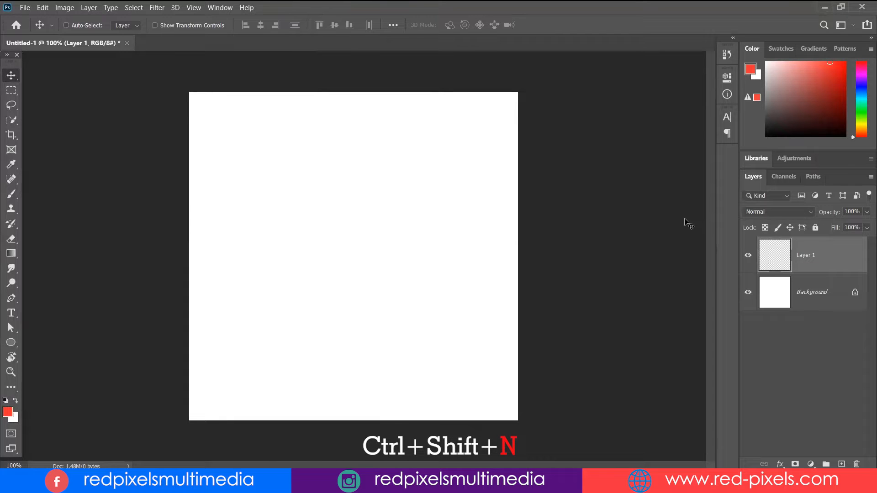
Add a blank layer above Layer 1, keeping the default settings of the New Layer dialog.
{"action": "key", "text": "ctrl+shift+n"}
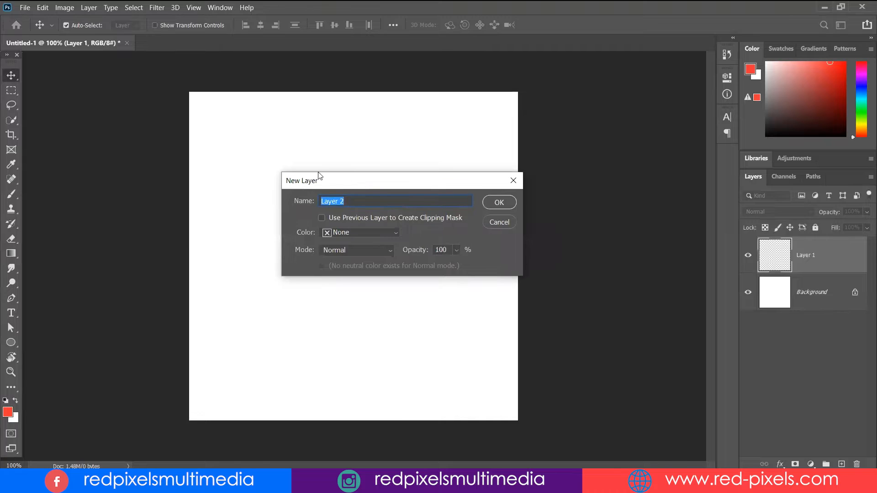
{"action": "left_click", "coordinate": [501, 202]}
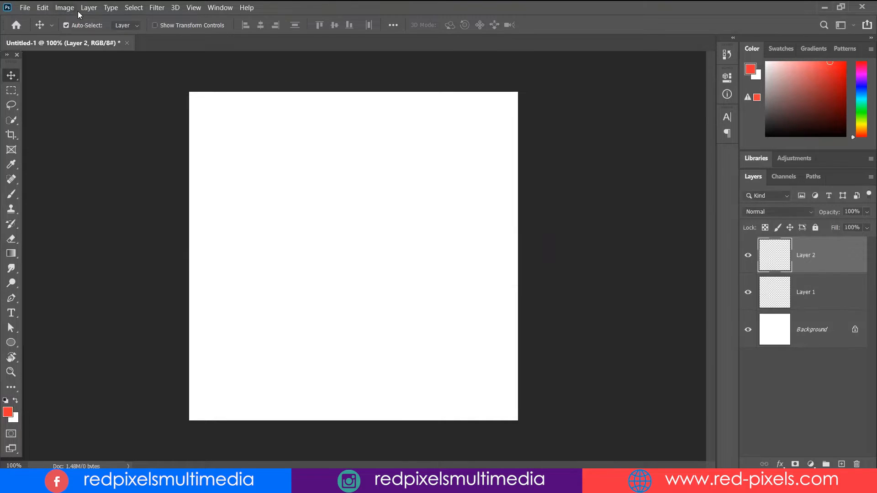
{"action": "left_click", "coordinate": [93, 9]}
{"action": "mouse_move", "coordinate": [95, 21]}
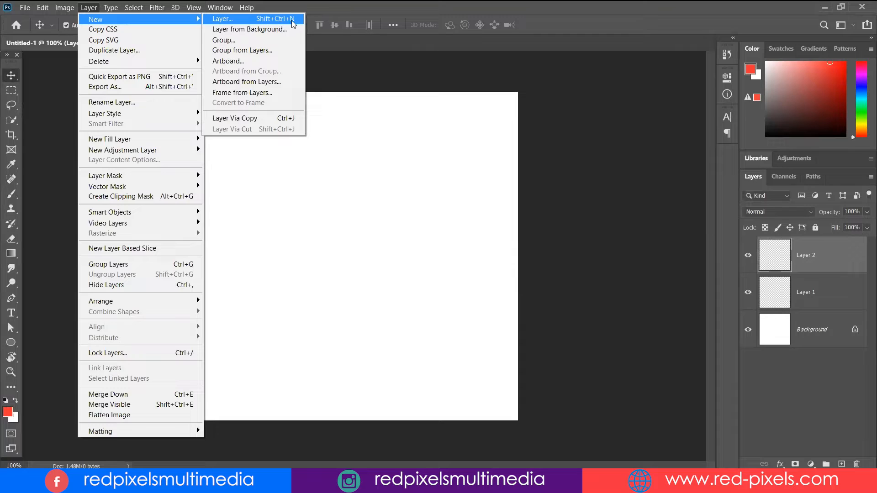
{"action": "left_click", "coordinate": [270, 19]}
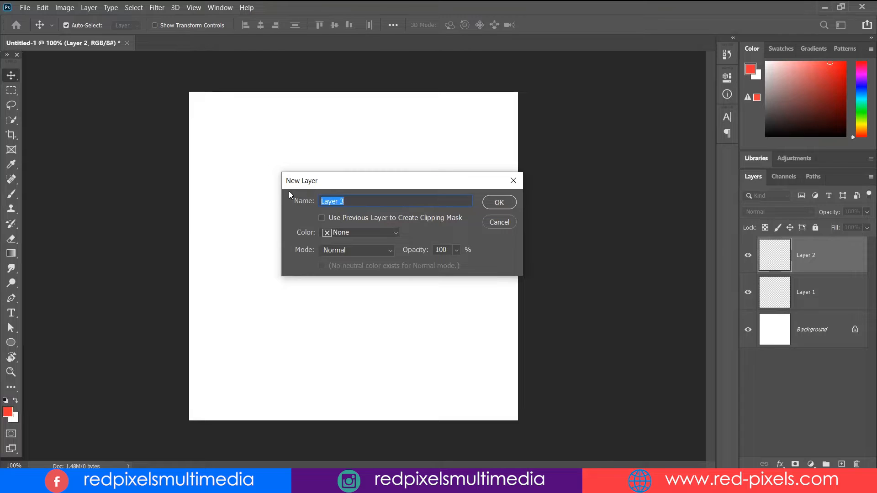
{"action": "left_click", "coordinate": [514, 183]}
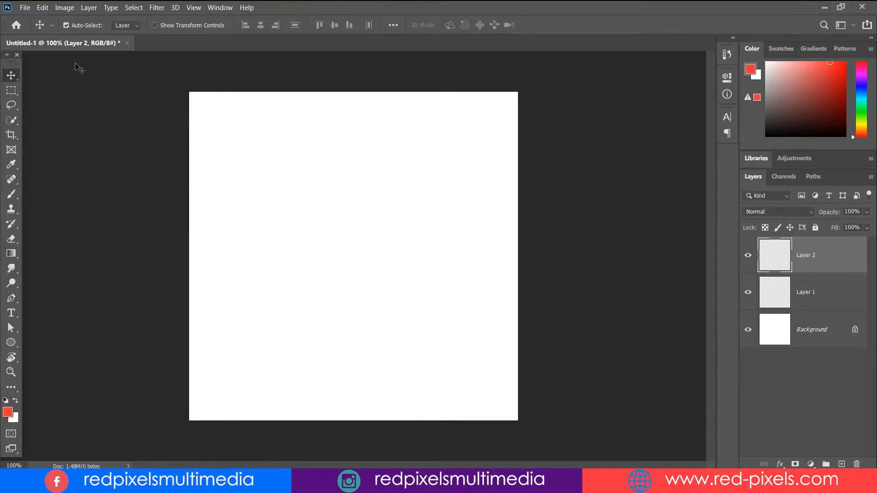
{"action": "left_click", "coordinate": [66, 25]}
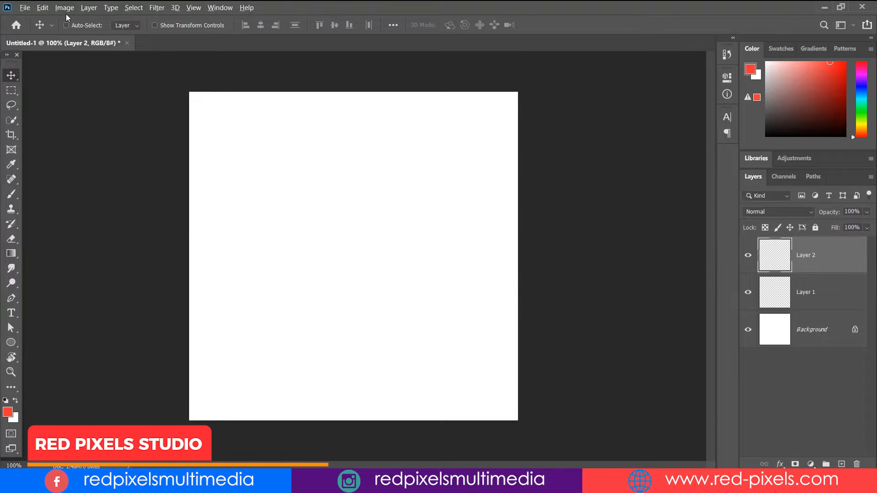
{"action": "left_click", "coordinate": [91, 22]}
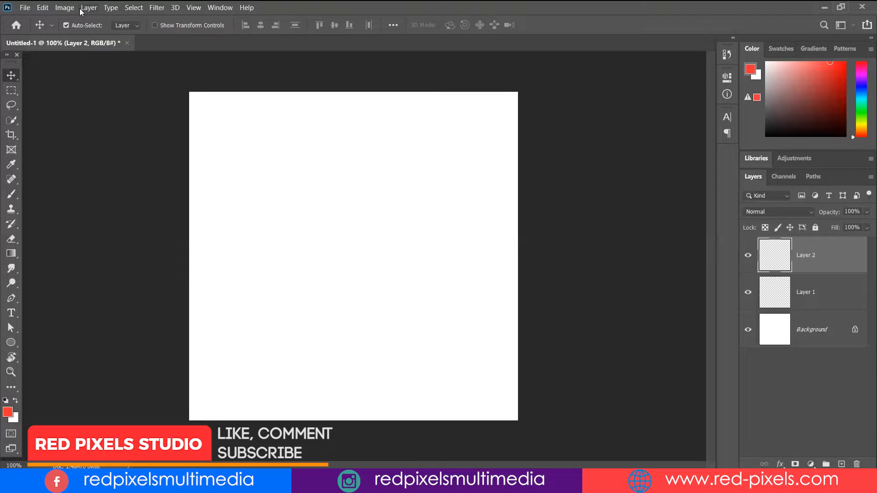
{"action": "left_click", "coordinate": [89, 8]}
{"action": "mouse_move", "coordinate": [124, 19]}
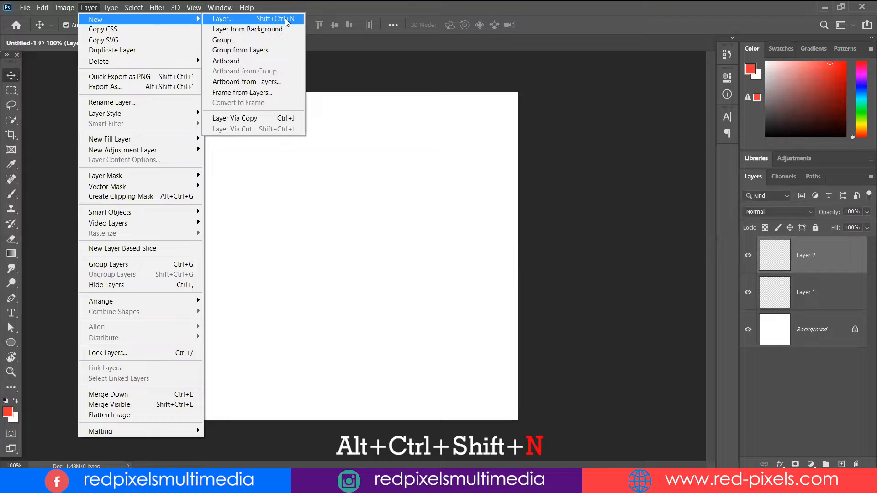
Add eight blank layers above Layer 2 in quick succession, without opening the New Layer dialog.
{"action": "key", "text": "alt+ctrl+shift+n"}
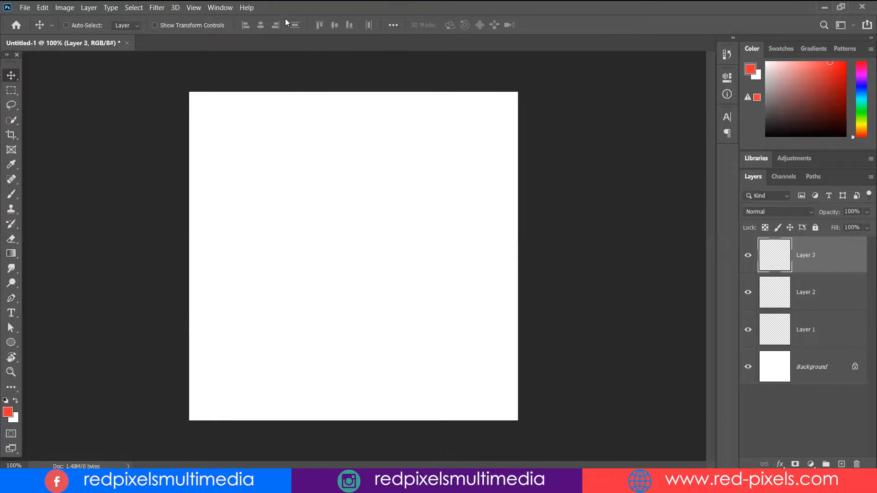
{"action": "key", "text": "alt+ctrl+shift+n"}
{"action": "key", "text": "alt+ctrl+shift+n"}
{"action": "key", "text": "alt+ctrl+shift+n"}
{"action": "key", "text": "alt+ctrl+shift+n"}
{"action": "key", "text": "alt+ctrl+shift+n"}
{"action": "key", "text": "alt+ctrl+shift+n"}
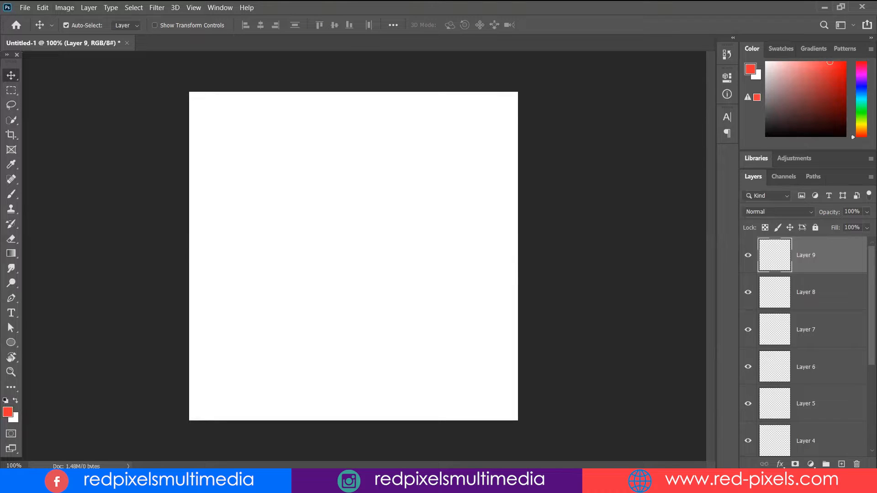
{"action": "key", "text": "alt+ctrl+shift+n"}
{"action": "scroll", "coordinate": [844, 411], "scroll_direction": "down", "scroll_amount": 5}
{"action": "scroll", "coordinate": [843, 411], "scroll_direction": "up", "scroll_amount": 5}
{"action": "left_click", "coordinate": [89, 7]}
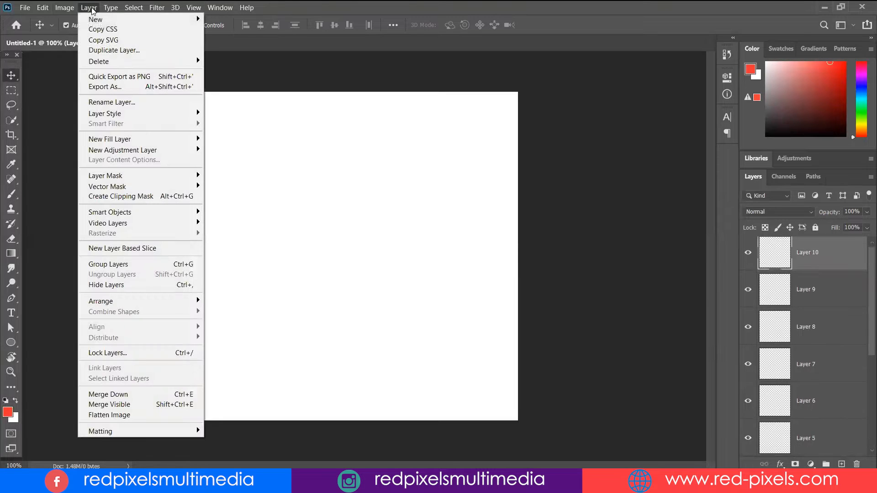
{"action": "mouse_move", "coordinate": [94, 21]}
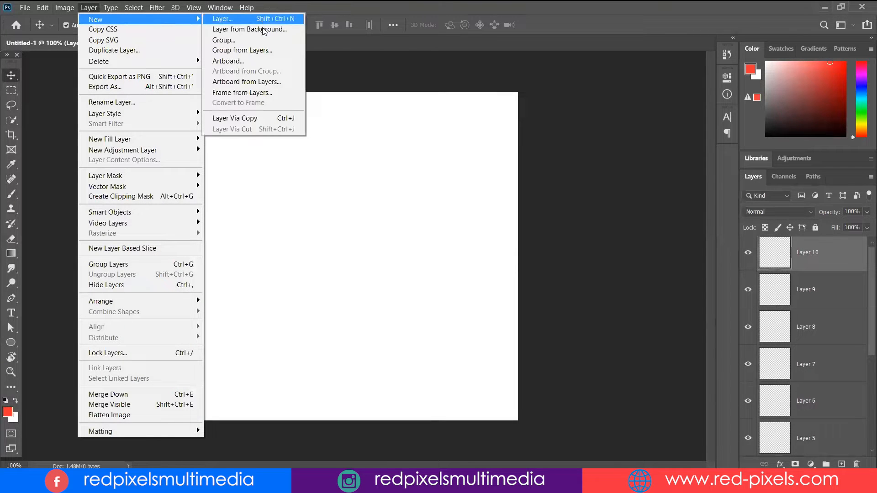
{"action": "left_click", "coordinate": [862, 291]}
Convert the Background into a regular layer with the default name Layer 0, and undo the conversion.
{"action": "scroll", "coordinate": [862, 327], "scroll_direction": "down", "scroll_amount": 5}
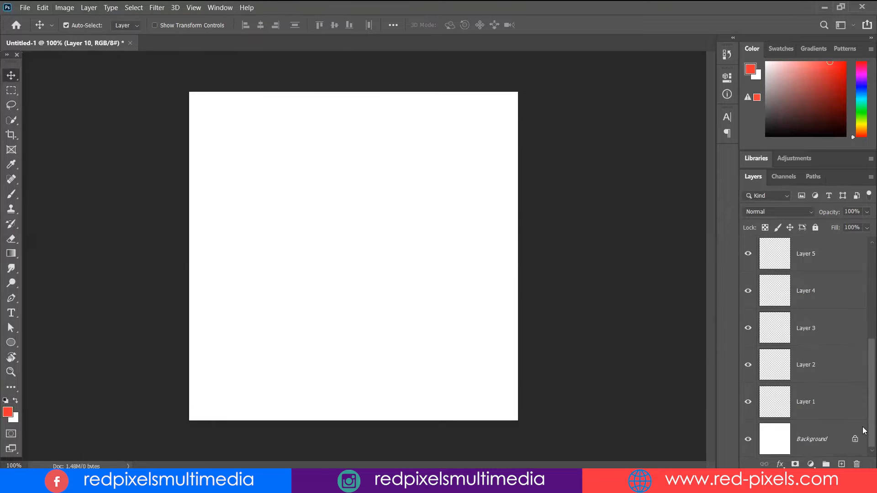
{"action": "left_click", "coordinate": [821, 444]}
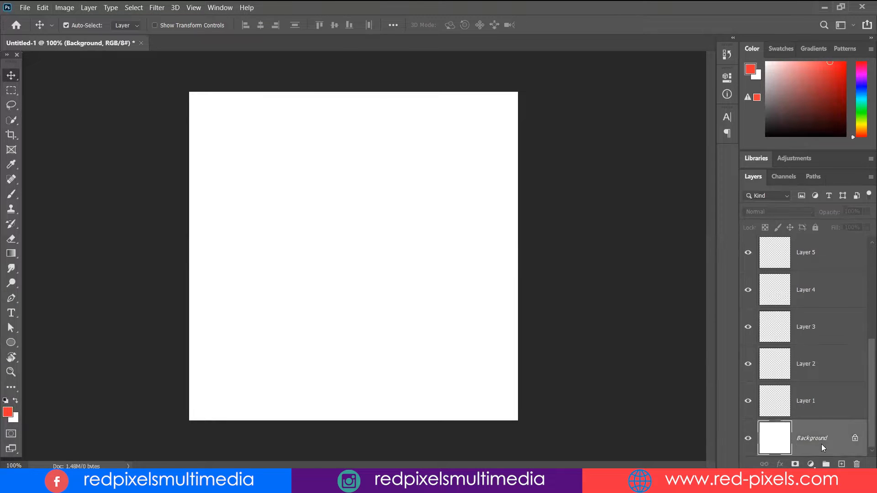
{"action": "left_click", "coordinate": [83, 10]}
{"action": "mouse_move", "coordinate": [151, 17]}
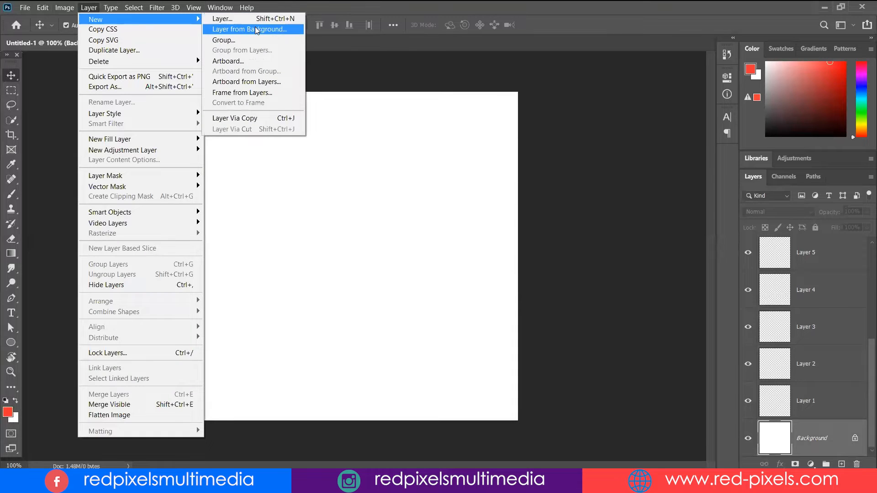
{"action": "left_click", "coordinate": [254, 28]}
{"action": "left_click_drag", "start_coordinate": [403, 184], "coordinate": [456, 178]}
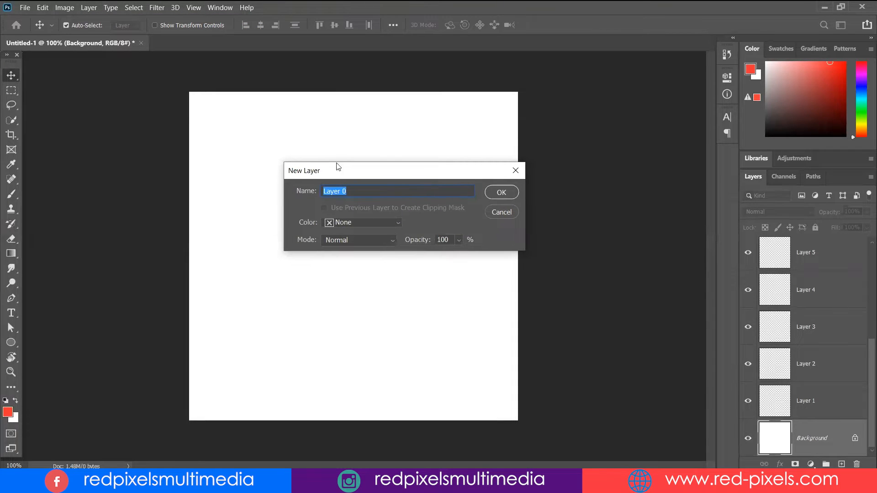
{"action": "left_click", "coordinate": [501, 193]}
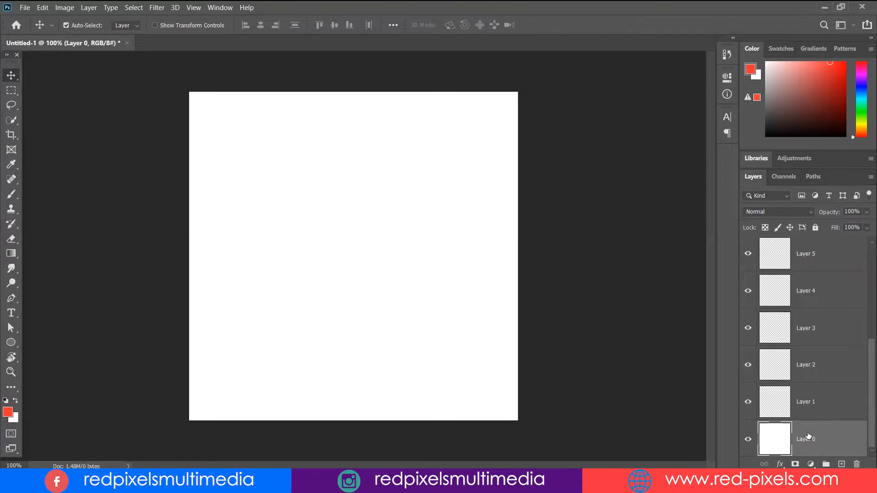
{"action": "key", "text": "ctrl"}
{"action": "key", "text": "ctrl+z"}
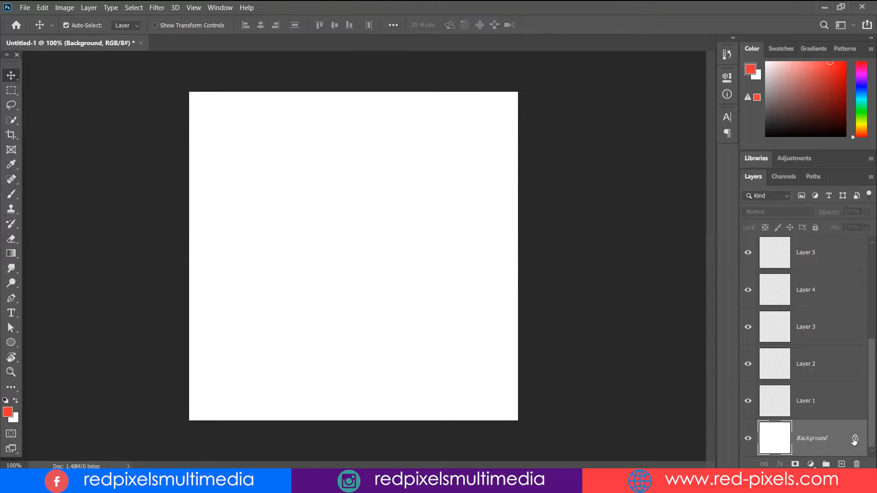
Unlock the Background directly in the layer stack, and undo the unlocking.
{"action": "left_click", "coordinate": [853, 438]}
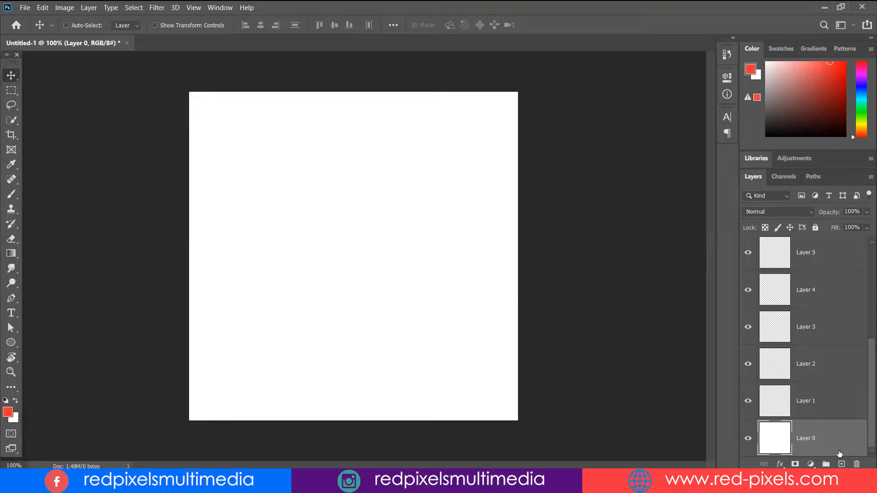
{"action": "key", "text": "ctrl+z"}
{"action": "left_click", "coordinate": [84, 8]}
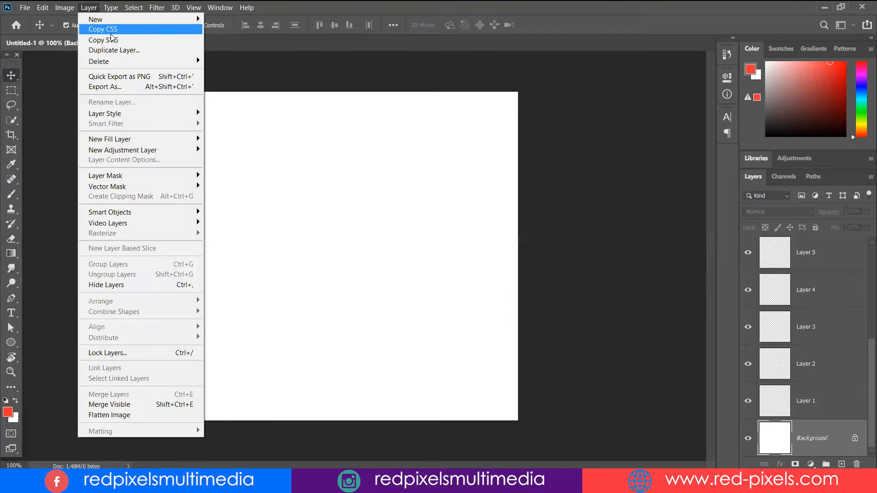
{"action": "mouse_move", "coordinate": [194, 19]}
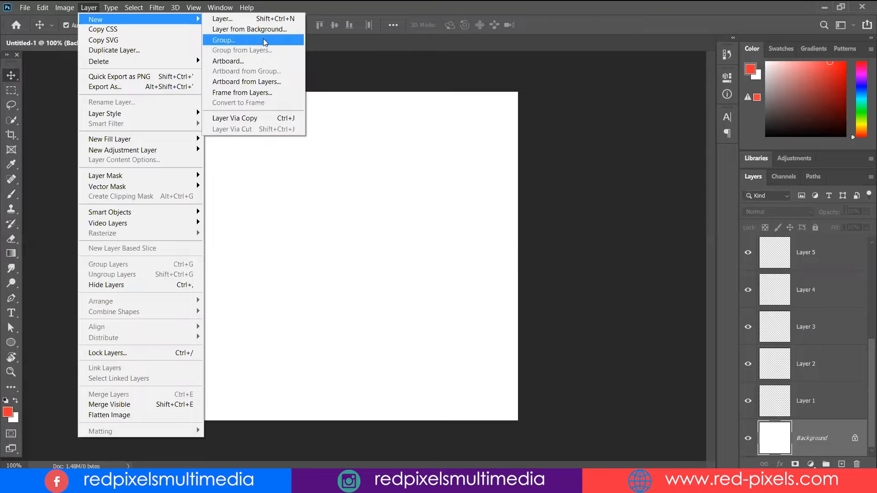
Delete Layers 5 through 10 together, and delete Layer 4 separately, confirming both deletions.
{"action": "left_click", "coordinate": [813, 250]}
{"action": "left_click", "coordinate": [813, 251]}
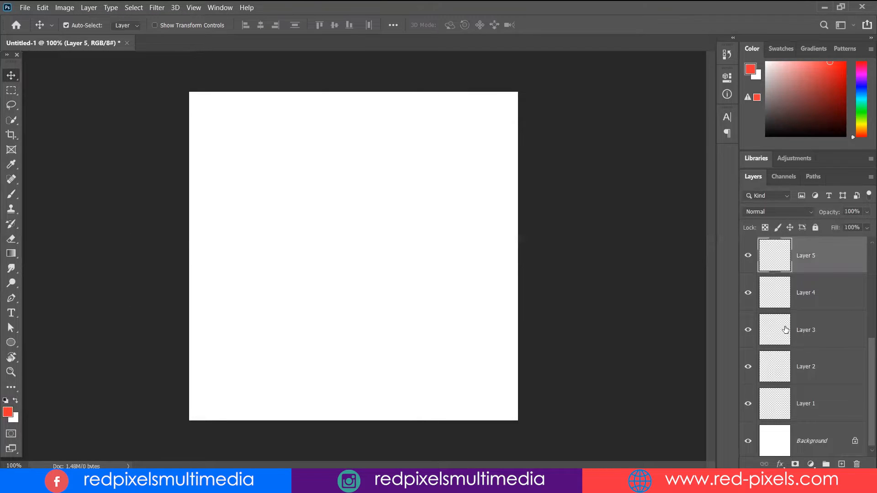
{"action": "key", "text": "ctrl+alt+shift+n"}
{"action": "key", "text": "ctrl+alt+shift+n"}
{"action": "key", "text": "ctrl+alt+shift+n"}
{"action": "key", "text": "ctrl+alt+shift+n"}
{"action": "key", "text": "ctrl+alt+shift+n"}
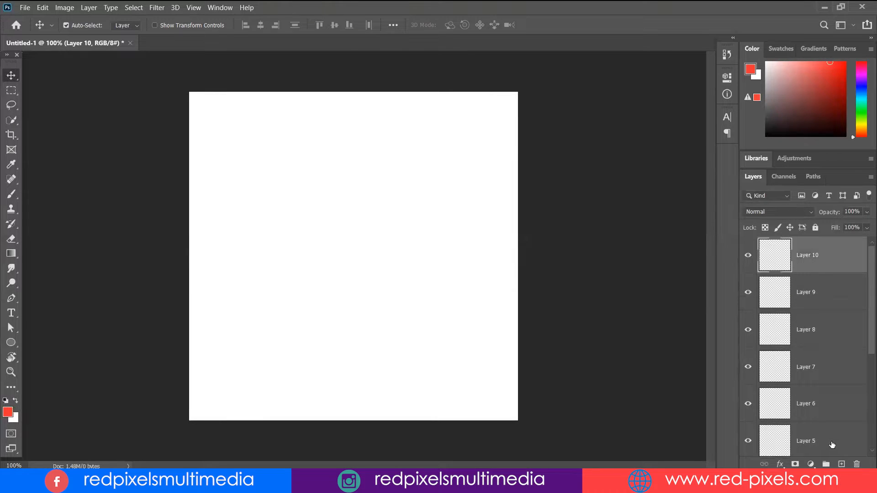
{"action": "left_click", "coordinate": [830, 440], "text": "shift"}
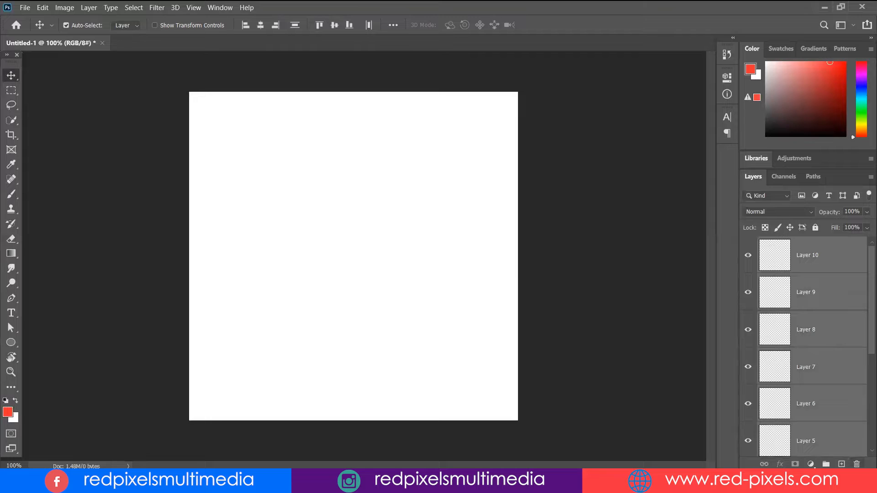
{"action": "key", "text": "Delete"}
{"action": "left_click", "coordinate": [418, 189]}
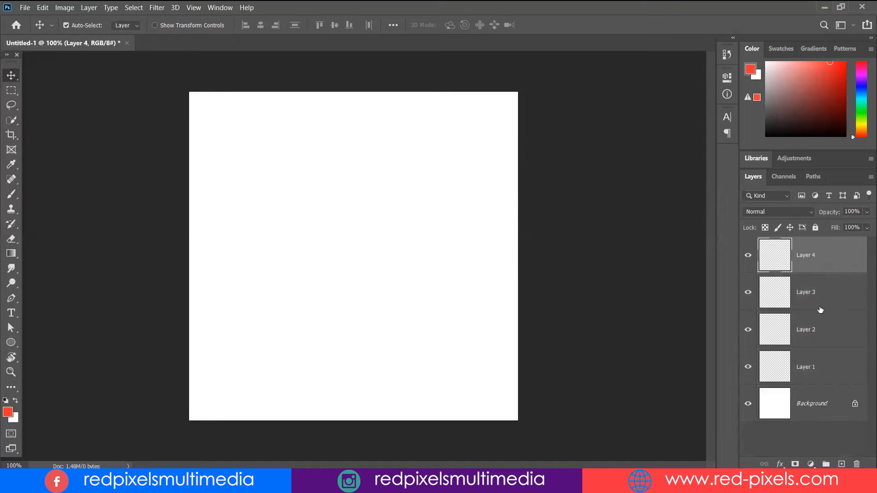
{"action": "key", "text": "Delete"}
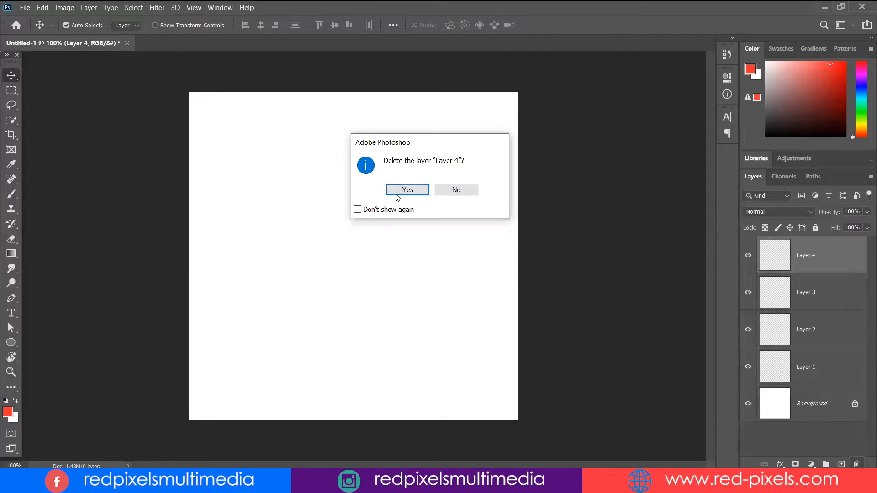
{"action": "left_click", "coordinate": [397, 191]}
Create an empty layer group above Layer 3 and leave it collapsed.
{"action": "left_click", "coordinate": [779, 401]}
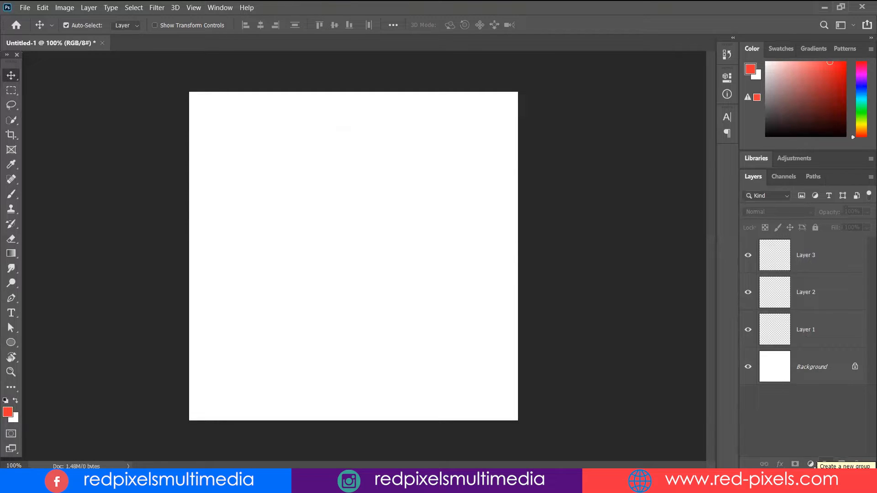
{"action": "left_click", "coordinate": [826, 463]}
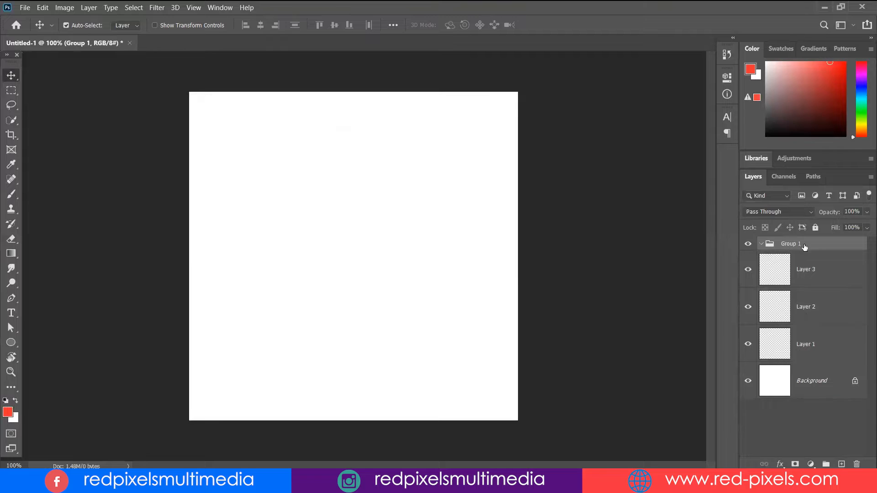
{"action": "left_click", "coordinate": [761, 244]}
{"action": "left_click", "coordinate": [761, 246]}
Try to move Layer 3 into Group 1.
{"action": "left_click", "coordinate": [809, 271]}
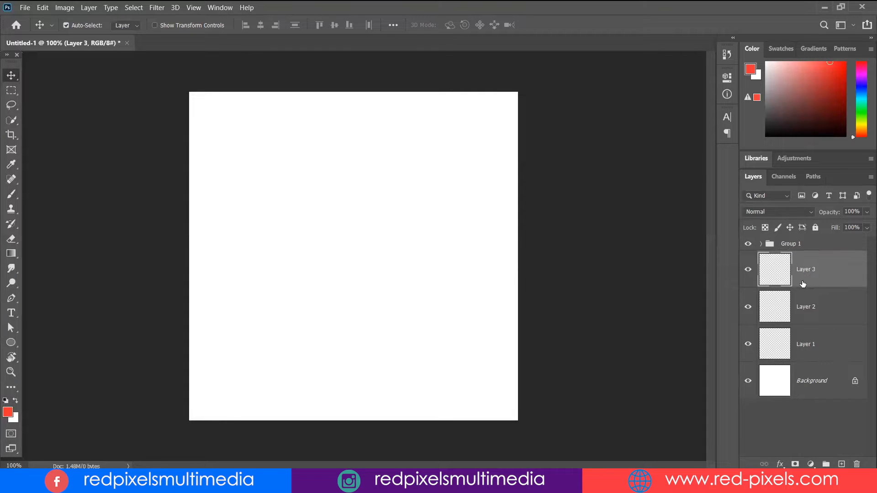
{"action": "left_click_drag", "start_coordinate": [817, 272], "coordinate": [805, 253]}
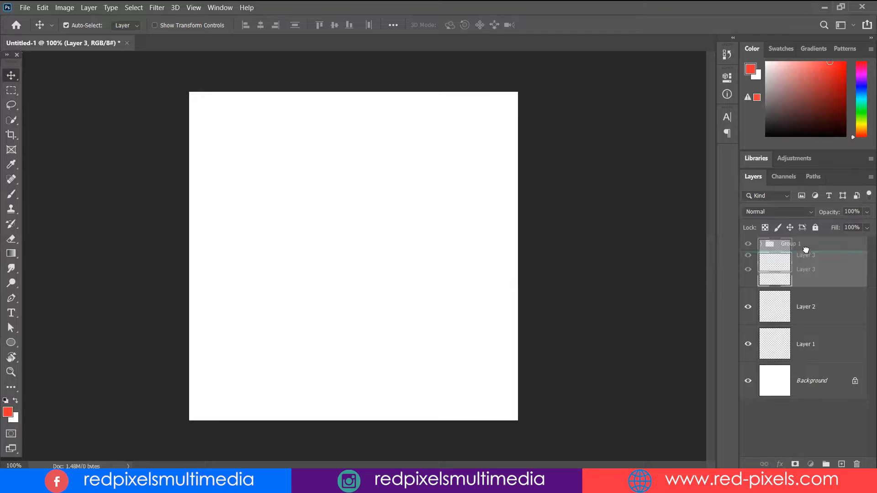
{"action": "left_click_drag", "start_coordinate": [805, 250], "coordinate": [805, 250]}
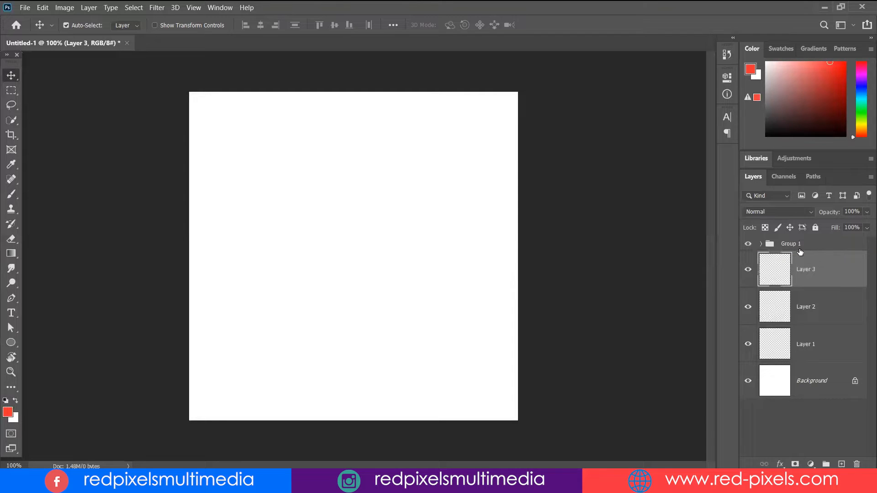
Reorder Layer 1 above Layer 2, and move both layers into Group 1.
{"action": "left_click", "coordinate": [810, 346]}
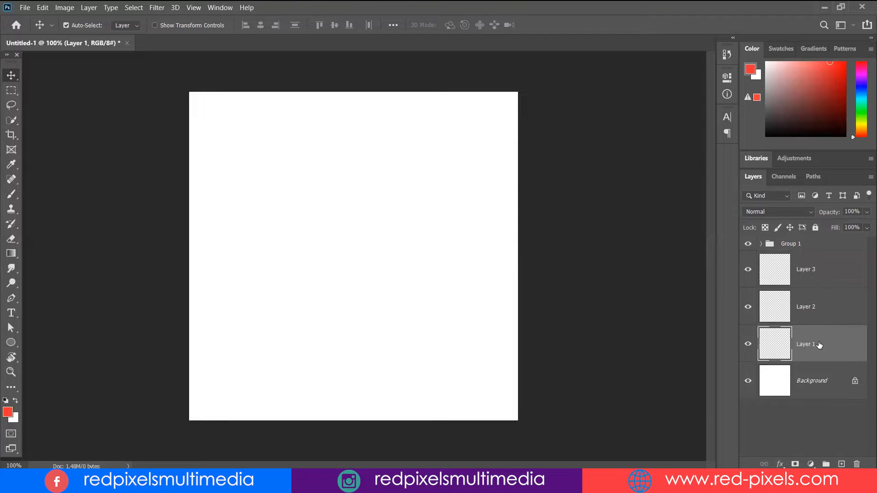
{"action": "left_click_drag", "start_coordinate": [826, 348], "coordinate": [823, 293]}
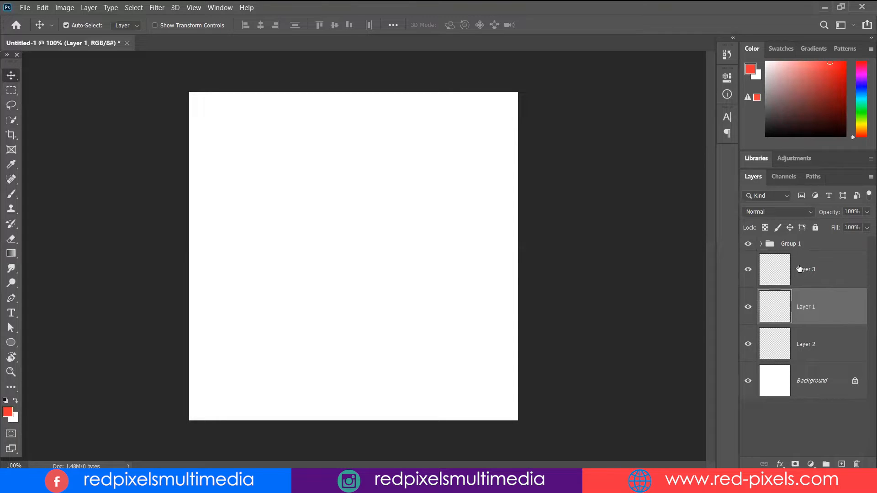
{"action": "left_click_drag", "start_coordinate": [816, 314], "coordinate": [819, 243]}
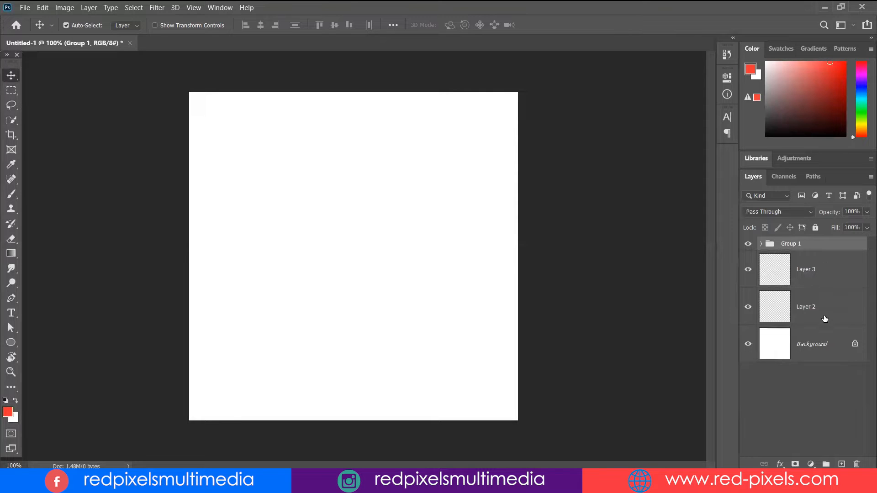
{"action": "left_click_drag", "start_coordinate": [823, 316], "coordinate": [824, 246]}
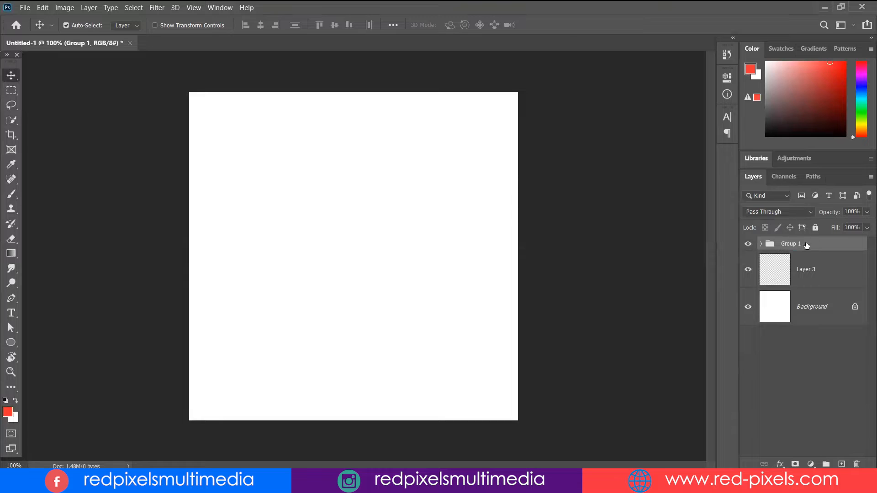
Expand Group 1 and examine the layers nested inside it, selecting each layer and the group in turn.
{"action": "left_click", "coordinate": [761, 244]}
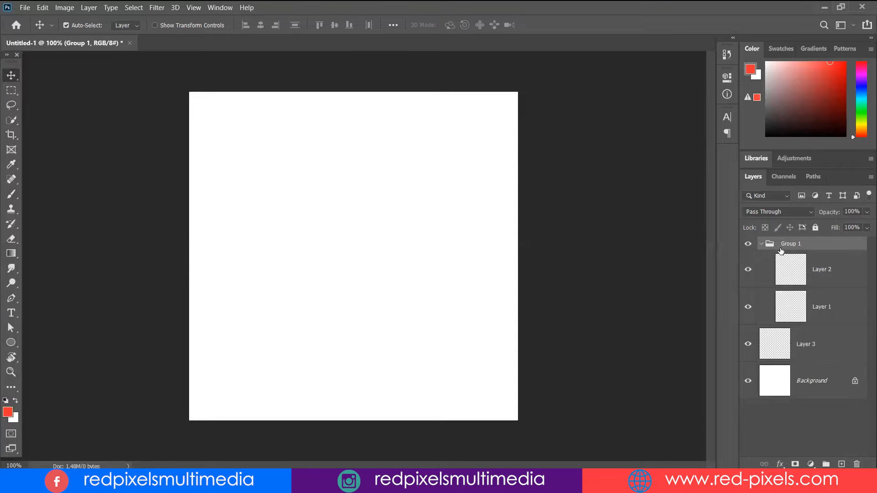
{"action": "left_click", "coordinate": [765, 302]}
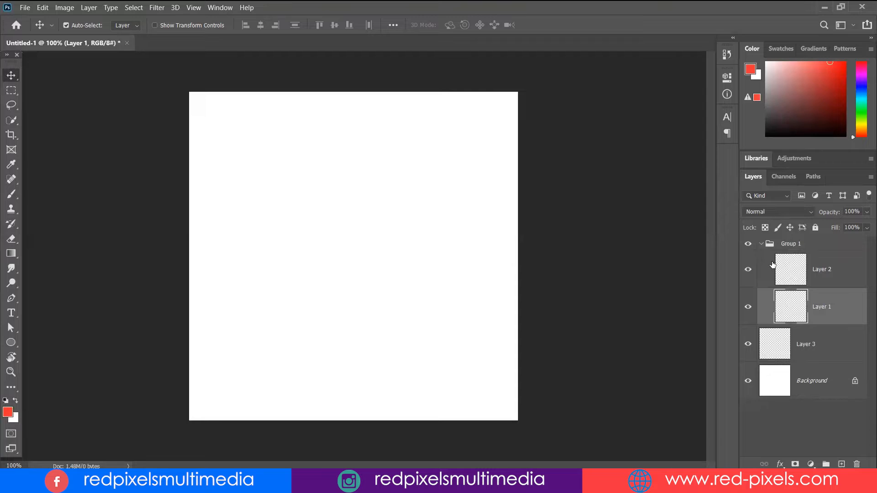
{"action": "left_click", "coordinate": [784, 270]}
{"action": "left_click", "coordinate": [787, 244]}
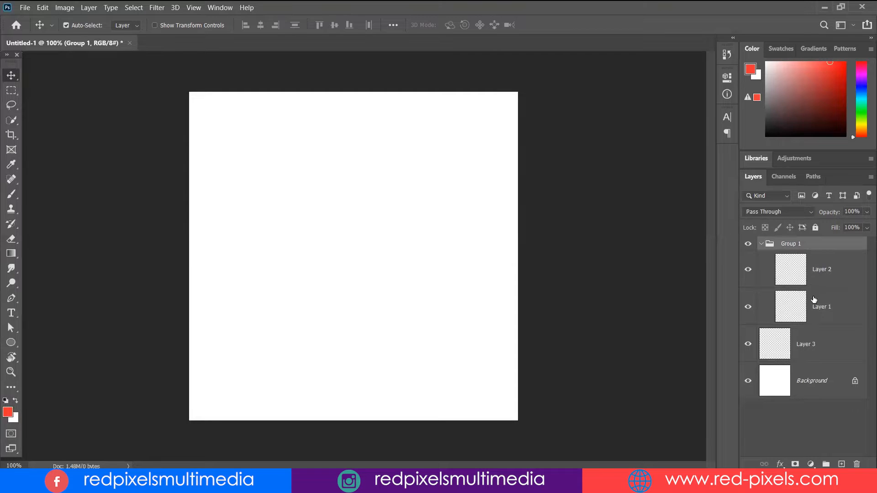
Move Layer 3 into Group 1 between Layer 2 and Layer 1, and move it back out above the group.
{"action": "left_click", "coordinate": [747, 343]}
{"action": "left_click", "coordinate": [778, 343]}
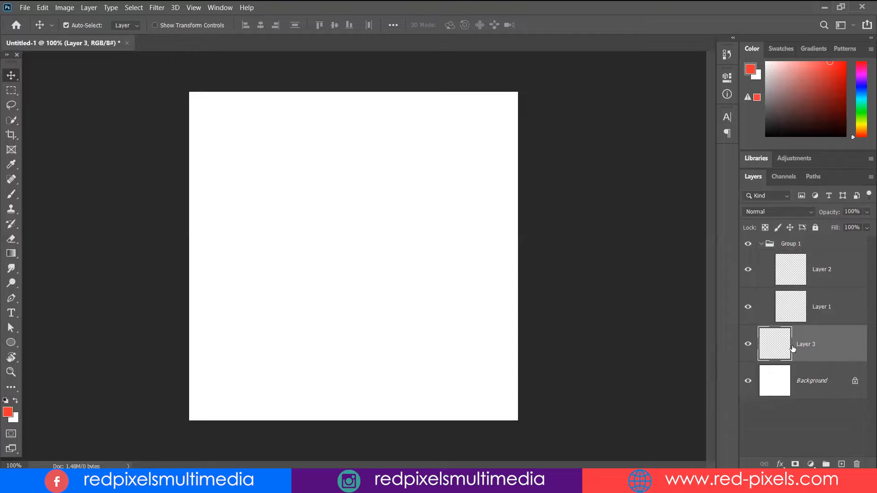
{"action": "left_click_drag", "start_coordinate": [809, 350], "coordinate": [793, 289]}
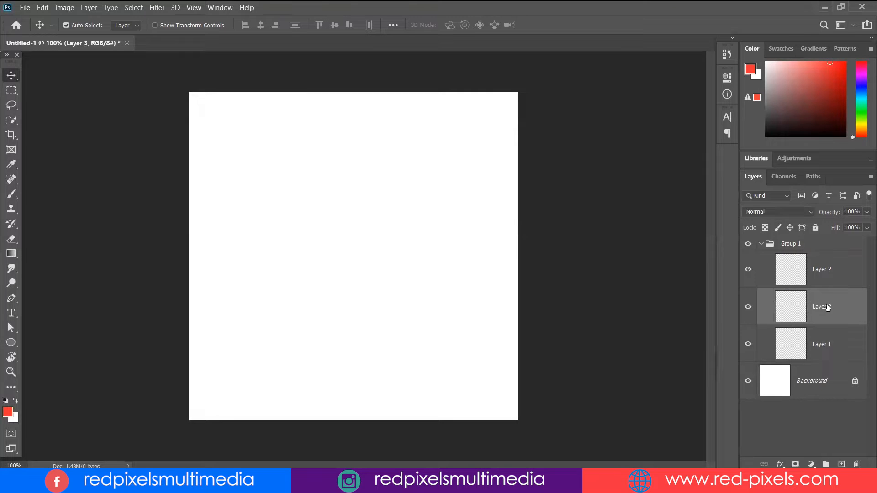
{"action": "left_click_drag", "start_coordinate": [820, 312], "coordinate": [769, 238]}
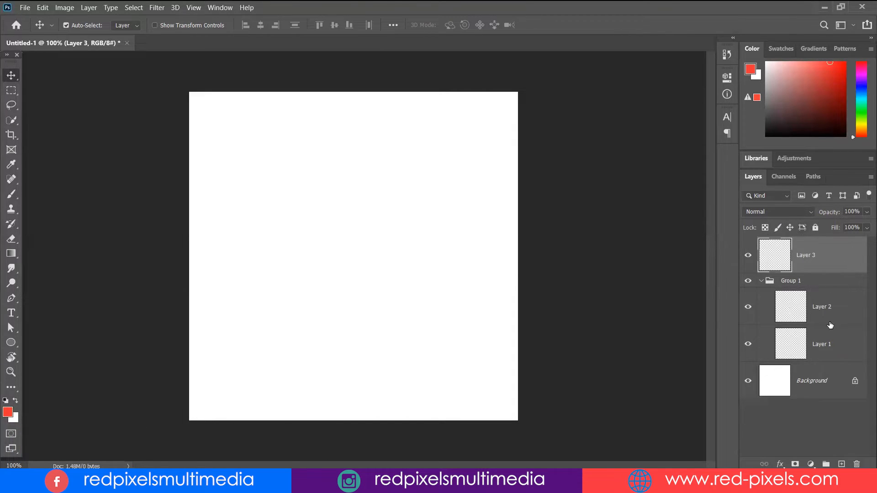
Ungroup Group 1 so that Layer 2 and Layer 1 become standalone layers again.
{"action": "left_click_drag", "start_coordinate": [818, 350], "coordinate": [800, 312]}
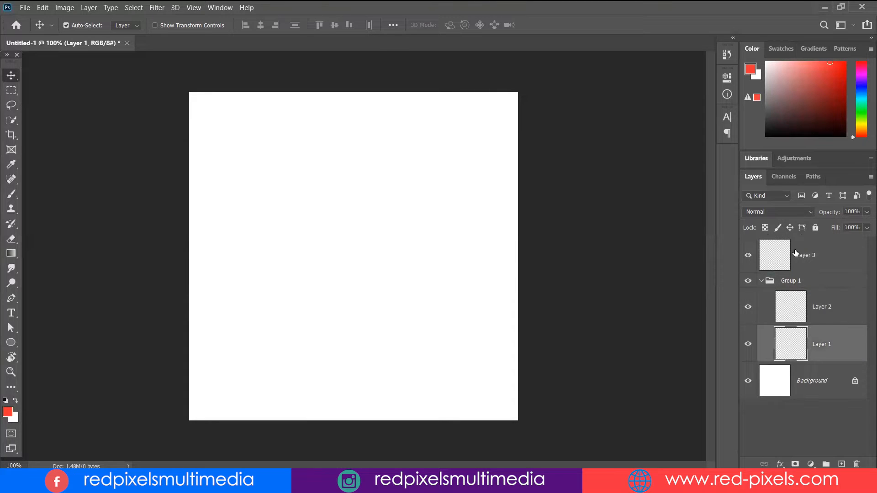
{"action": "left_click", "coordinate": [755, 283]}
{"action": "right_click", "coordinate": [771, 282]}
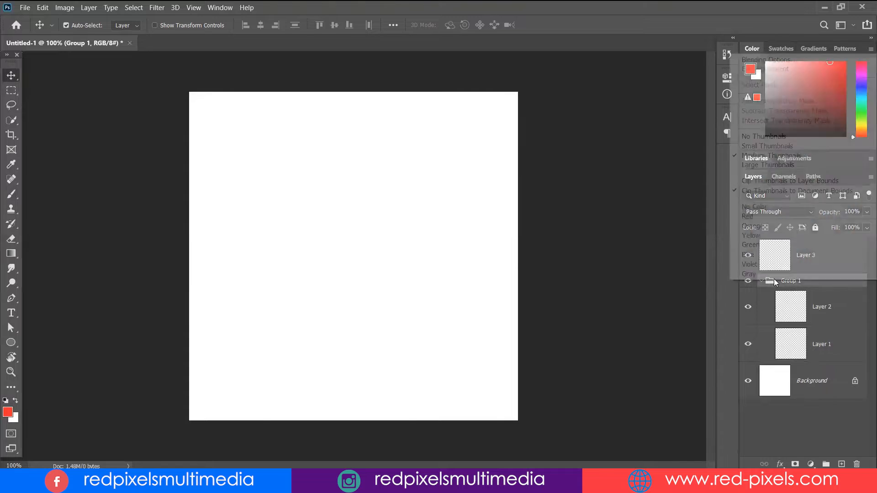
{"action": "left_click", "coordinate": [812, 281]}
{"action": "right_click", "coordinate": [811, 281]}
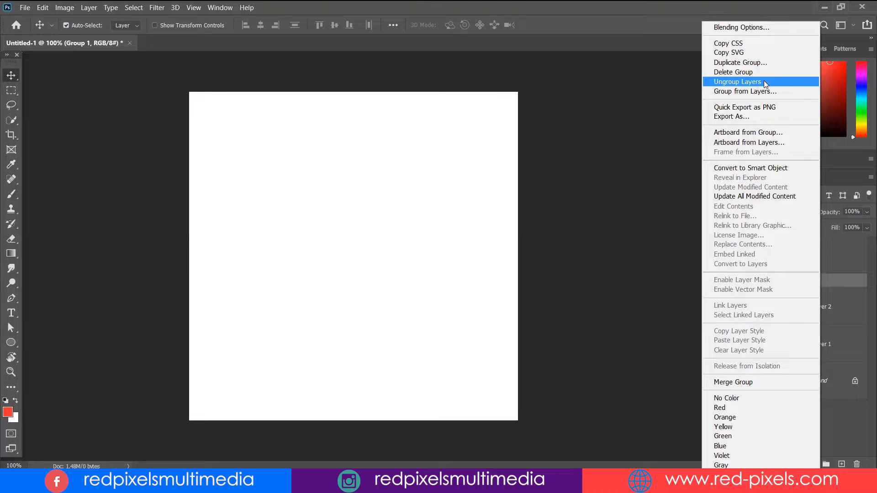
{"action": "left_click", "coordinate": [765, 82]}
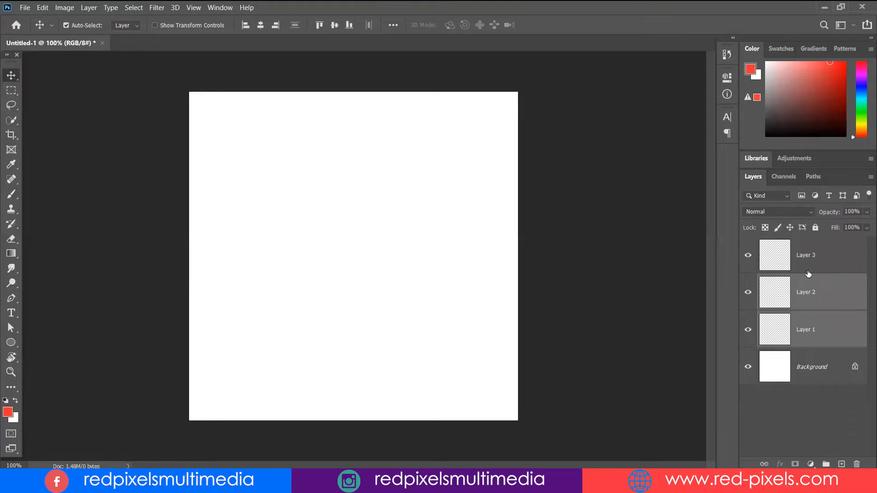
Fill a full-width rectangular band along the canvas's upper edge with the red foreground color on Layer 1, and deselect it.
{"action": "left_click", "coordinate": [838, 254]}
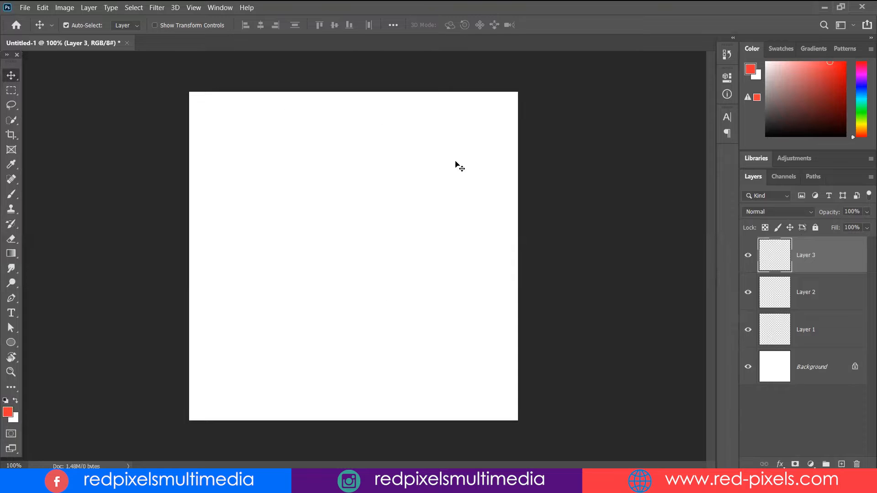
{"action": "key", "text": "m"}
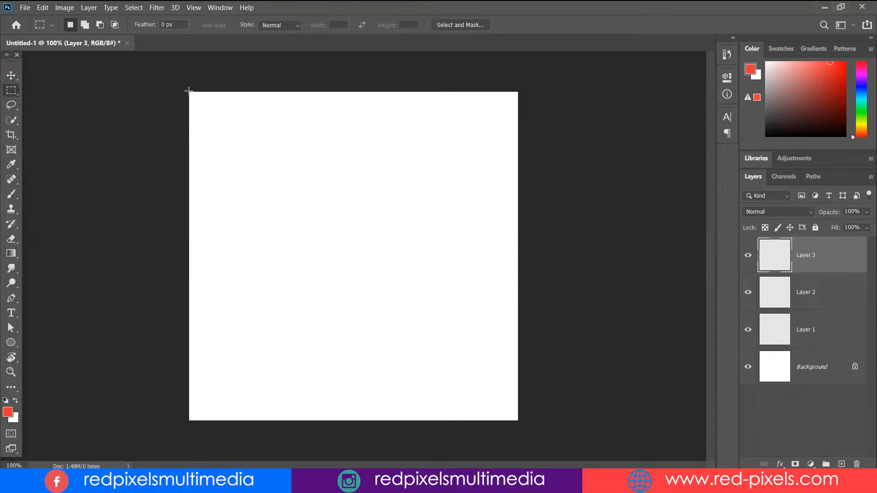
{"action": "left_click_drag", "start_coordinate": [188, 90], "coordinate": [530, 130]}
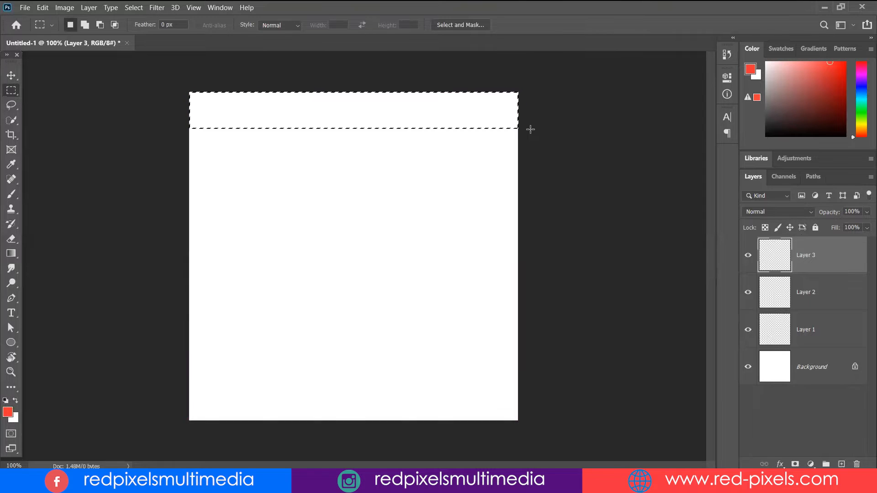
{"action": "left_click", "coordinate": [816, 336]}
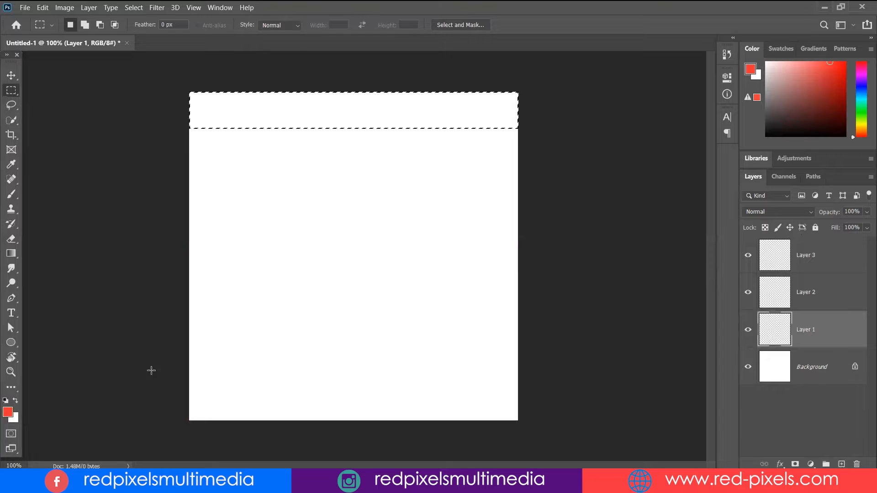
{"action": "key", "text": "alt+BackSpace"}
{"action": "key", "text": "ctrl+d"}
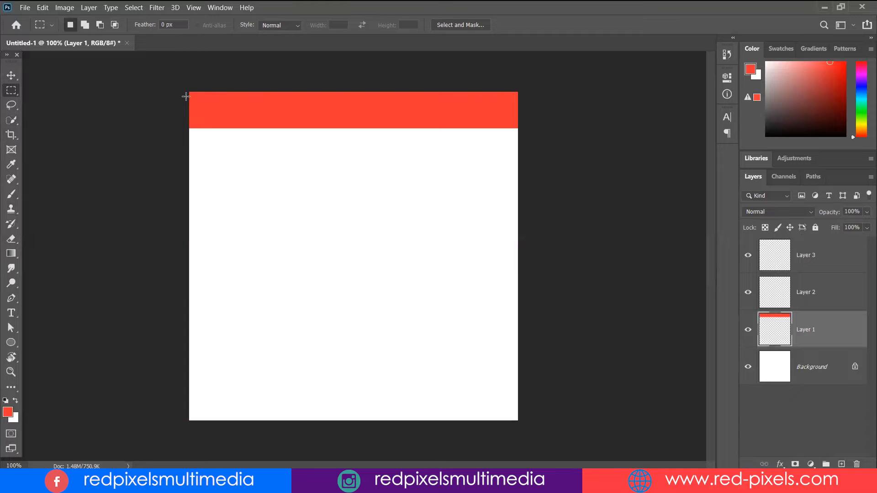
Fill a thin full-width stripe near the red band's upper edge with orange-yellow on Layer 2, and deselect it.
{"action": "left_click_drag", "start_coordinate": [189, 95], "coordinate": [518, 99]}
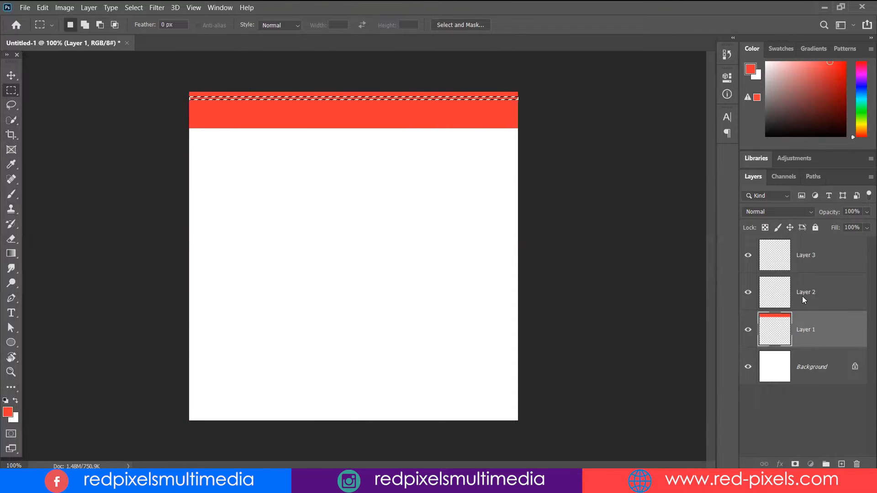
{"action": "left_click", "coordinate": [803, 297]}
{"action": "left_click", "coordinate": [862, 121]}
{"action": "left_click_drag", "start_coordinate": [862, 126], "coordinate": [863, 129]}
{"action": "left_click", "coordinate": [844, 63]}
{"action": "key", "text": "alt+BackSpace"}
{"action": "key", "text": "ctrl+d"}
Start a text layer above Layer 2, set in Century Gothic at 48 pt.
{"action": "key", "text": "t"}
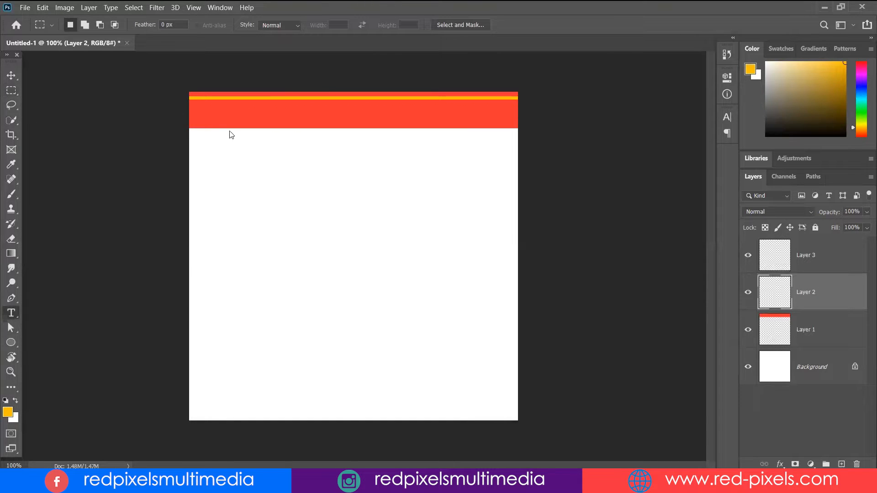
{"action": "left_click", "coordinate": [212, 120]}
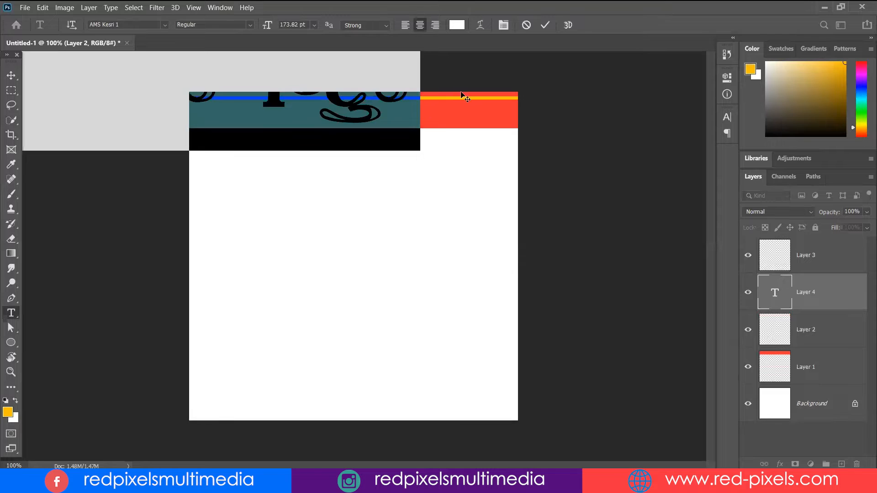
{"action": "left_click", "coordinate": [313, 25]}
{"action": "left_click", "coordinate": [166, 25]}
{"action": "left_click", "coordinate": [183, 77]}
{"action": "left_click_drag", "start_coordinate": [365, 103], "coordinate": [416, 213]}
{"action": "left_click", "coordinate": [314, 25]}
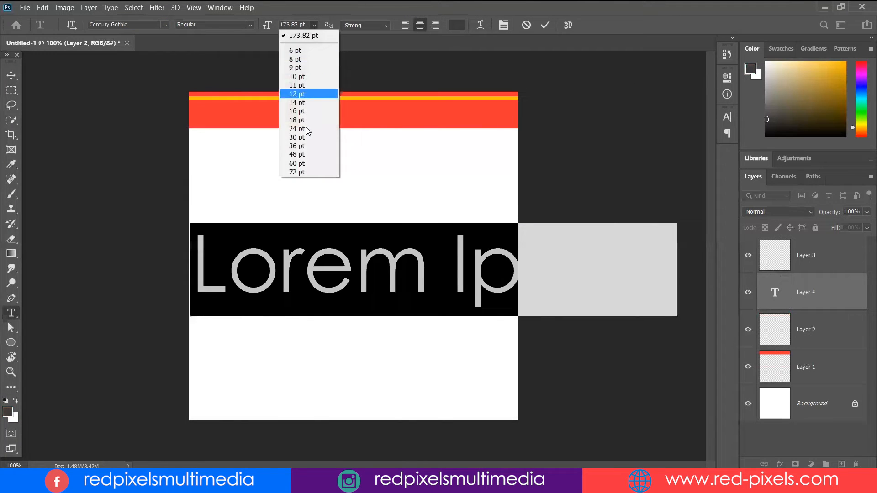
{"action": "left_click", "coordinate": [294, 153]}
Enter the text "Header goes here" and position it roughly centered in the red band below the yellow stripe.
{"action": "type", "text": "Header "}
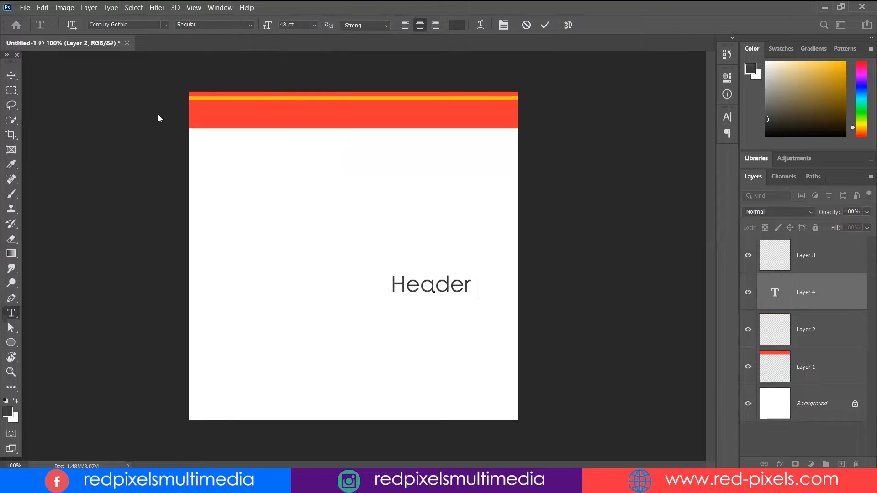
{"action": "type", "text": "goes here"}
{"action": "left_click_drag", "start_coordinate": [374, 222], "coordinate": [303, 51]}
{"action": "left_click", "coordinate": [11, 75]}
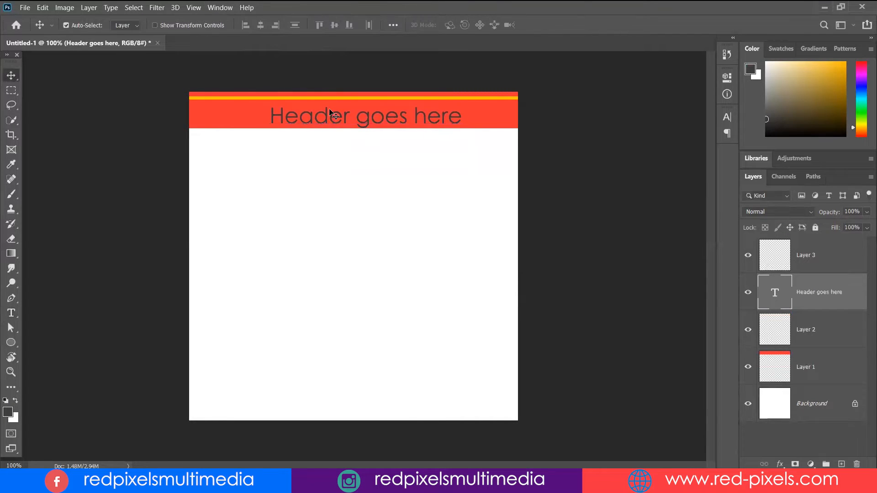
{"action": "left_click_drag", "start_coordinate": [362, 115], "coordinate": [356, 112]}
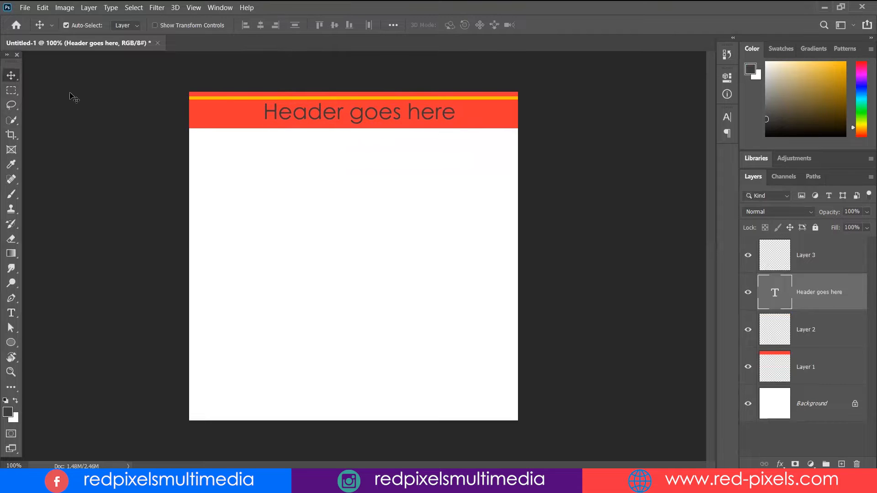
Fill a thin full-width dark gray stripe just below the red band on Layer 3, and clear the selection.
{"action": "key", "text": "m"}
{"action": "left_click_drag", "start_coordinate": [187, 131], "coordinate": [558, 140]}
{"action": "left_click", "coordinate": [833, 260]}
{"action": "key", "text": "alt+BackSpace"}
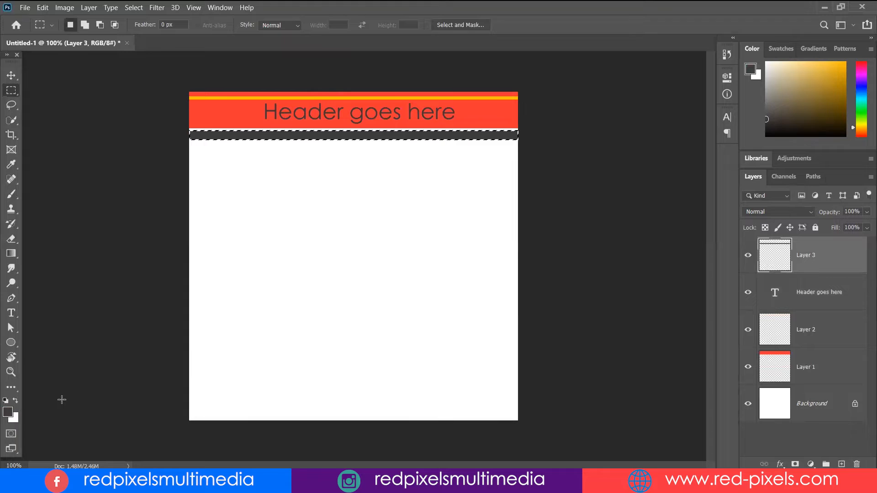
{"action": "left_click", "coordinate": [11, 74]}
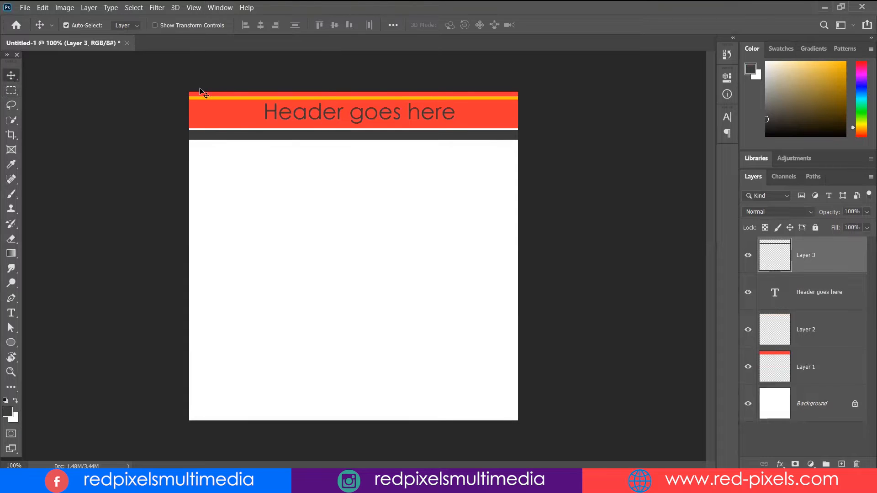
Group Layer 1, Layer 2, the header text layer and Layer 3 together, leaving the Background outside the group.
{"action": "left_click_drag", "start_coordinate": [175, 73], "coordinate": [537, 163]}
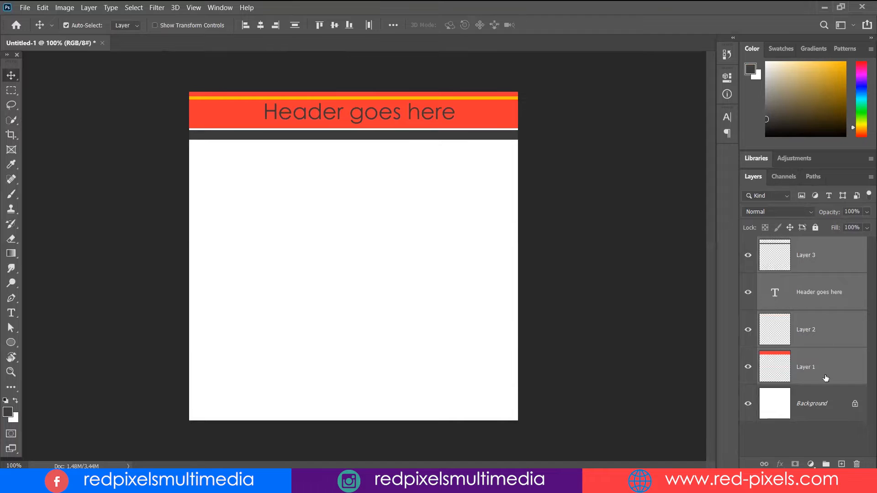
{"action": "left_click", "coordinate": [828, 258]}
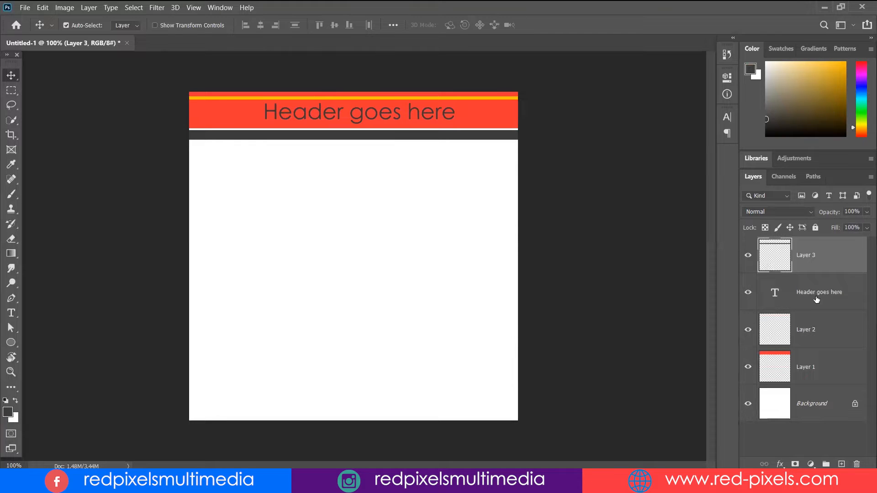
{"action": "left_click", "coordinate": [486, 120]}
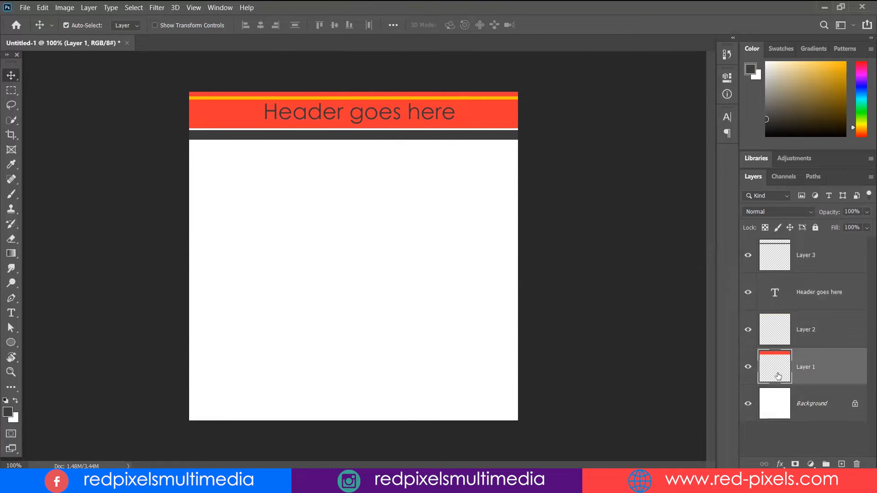
{"action": "left_click", "coordinate": [816, 259], "text": "shift"}
{"action": "key", "text": "ctrl+g"}
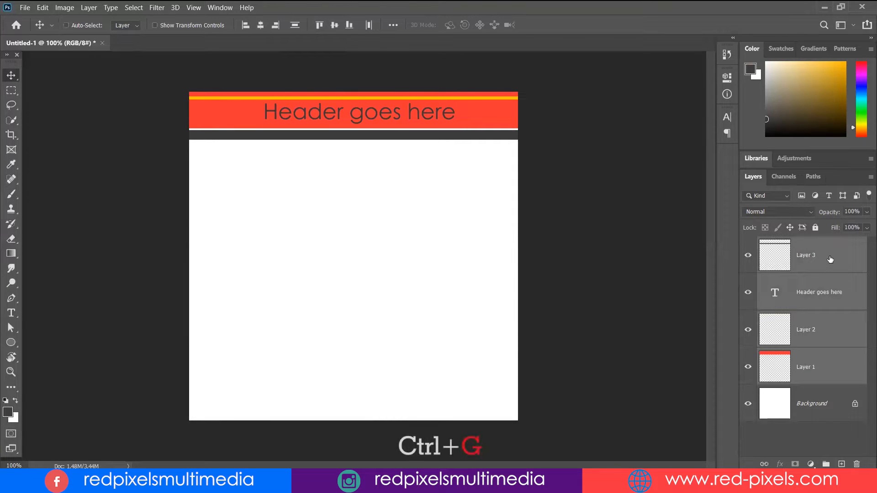
{"action": "key", "text": "ctrl+g"}
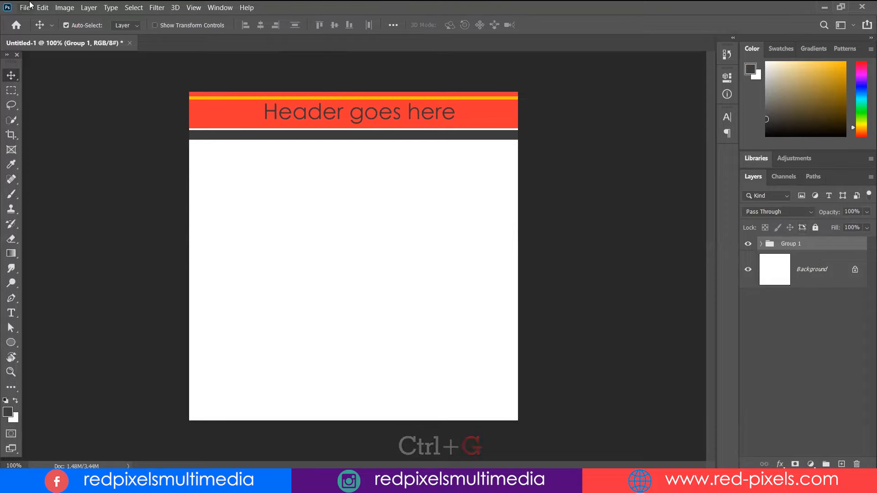
{"action": "left_click", "coordinate": [88, 9]}
{"action": "mouse_move", "coordinate": [103, 19]}
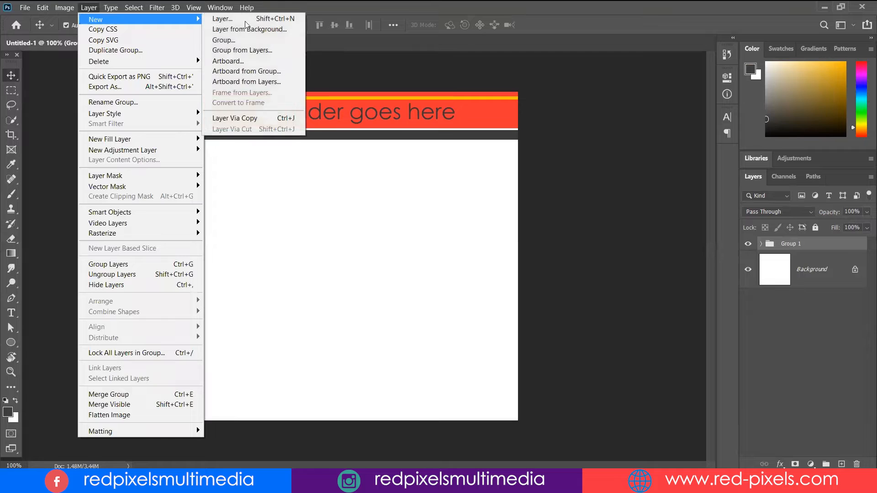
{"action": "left_click", "coordinate": [534, 4]}
Rename Group 1 as Header.
{"action": "double_click", "coordinate": [787, 244]}
{"action": "type", "text": "H"}
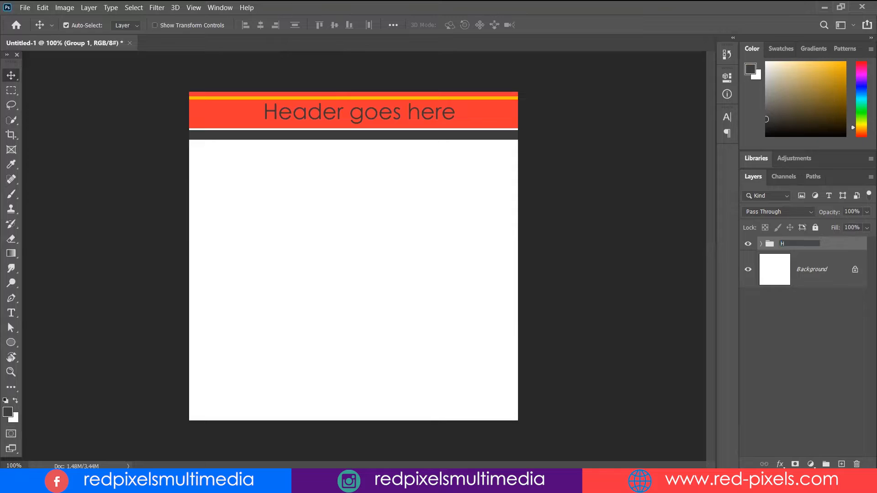
{"action": "type", "text": "eader"}
{"action": "key", "text": "Return"}
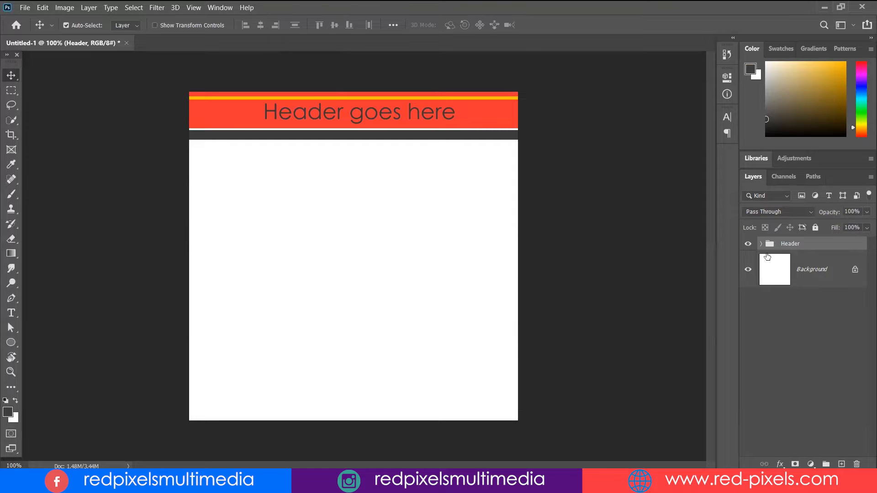
Expand the Header group, and enter and leave text editing on its header text.
{"action": "left_click", "coordinate": [761, 244]}
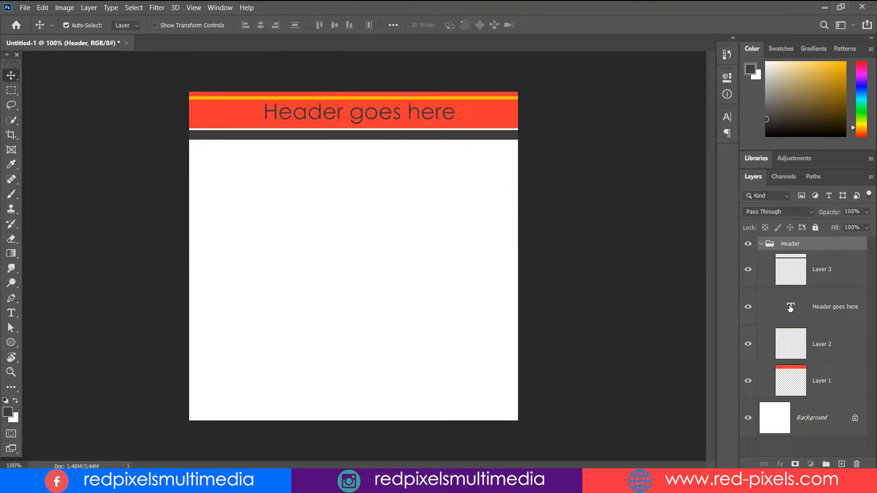
{"action": "double_click", "coordinate": [348, 117]}
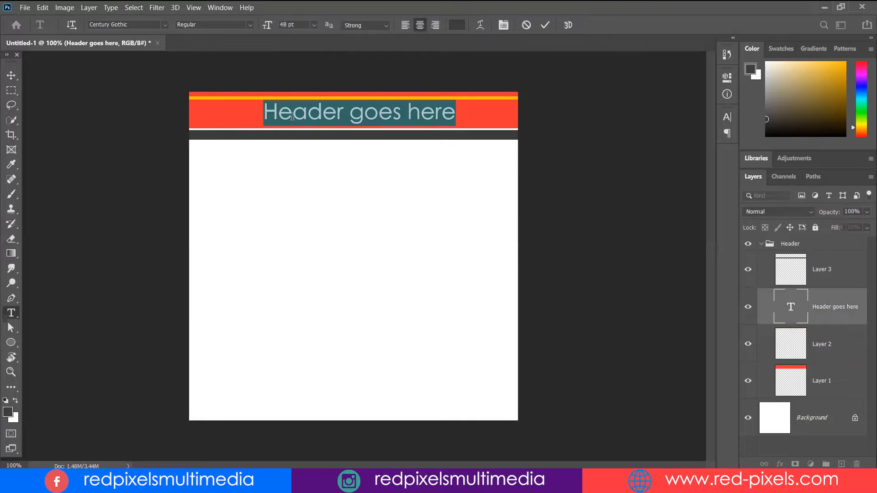
{"action": "left_click", "coordinate": [10, 77]}
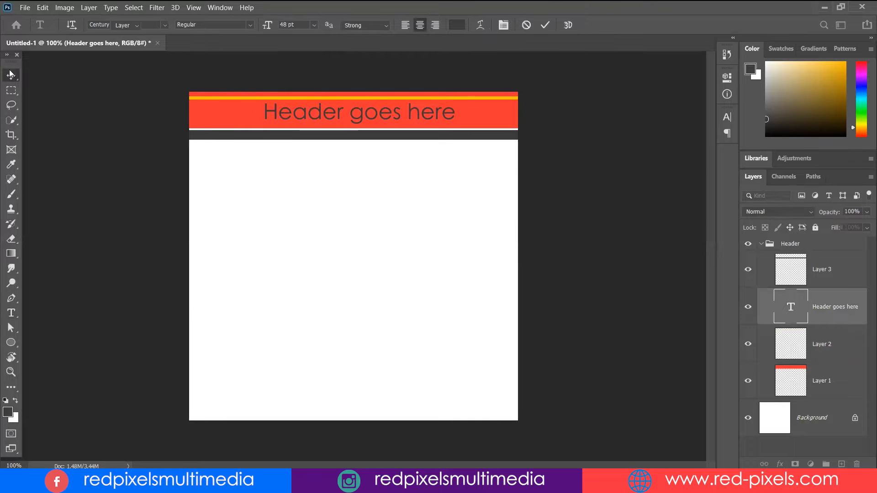
Collapse and expand the Header group, select Layer 1 inside it, and collapse the group again.
{"action": "left_click", "coordinate": [762, 246]}
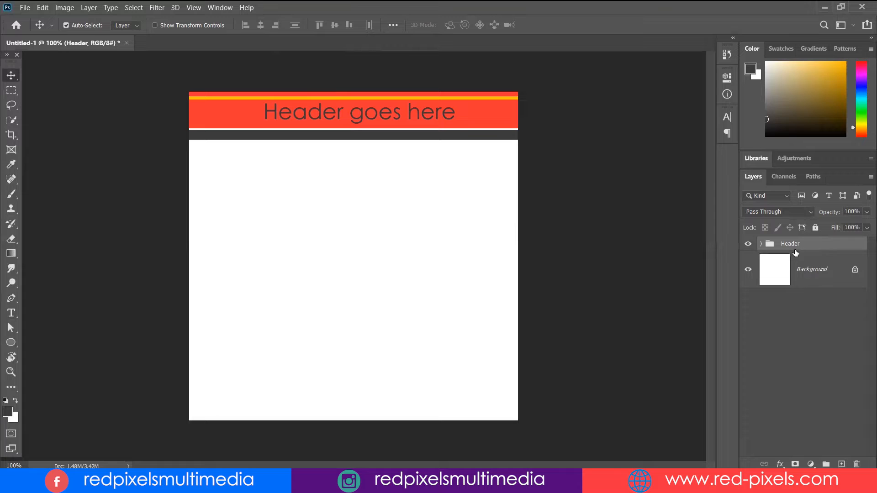
{"action": "left_click", "coordinate": [760, 244]}
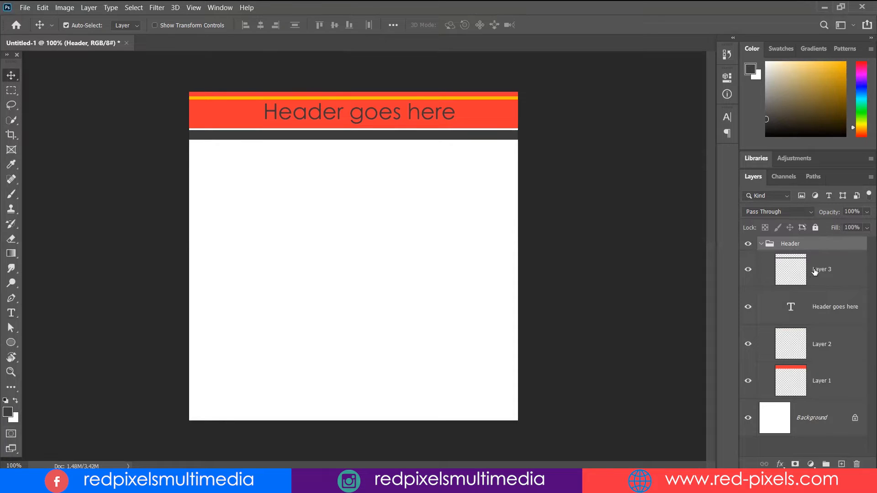
{"action": "left_click", "coordinate": [797, 383]}
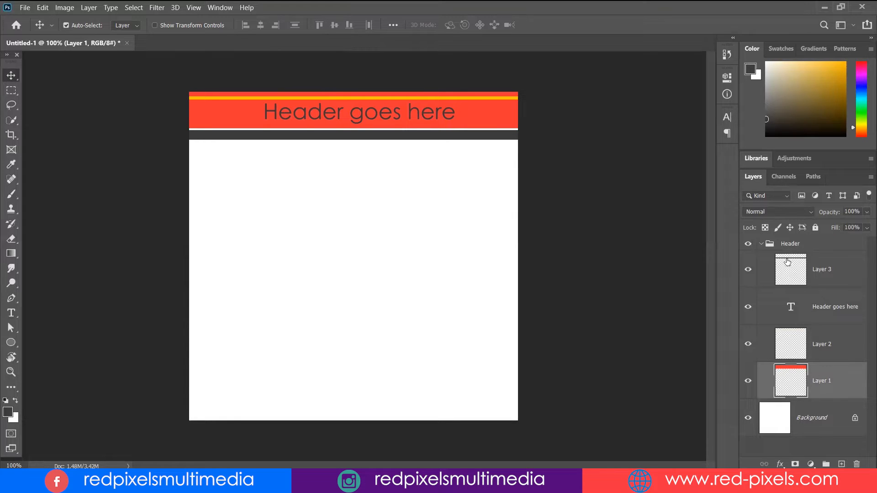
{"action": "left_click", "coordinate": [760, 246]}
{"action": "left_click", "coordinate": [761, 243]}
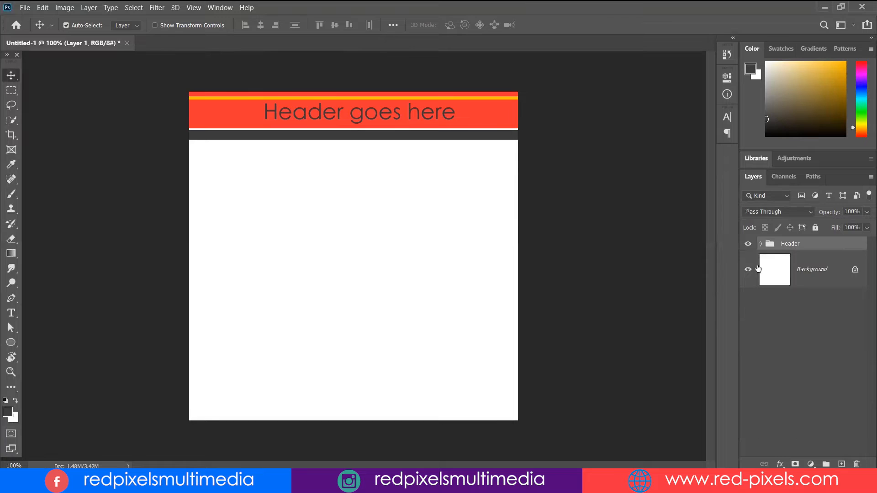
{"action": "left_click", "coordinate": [88, 8]}
{"action": "mouse_move", "coordinate": [97, 19]}
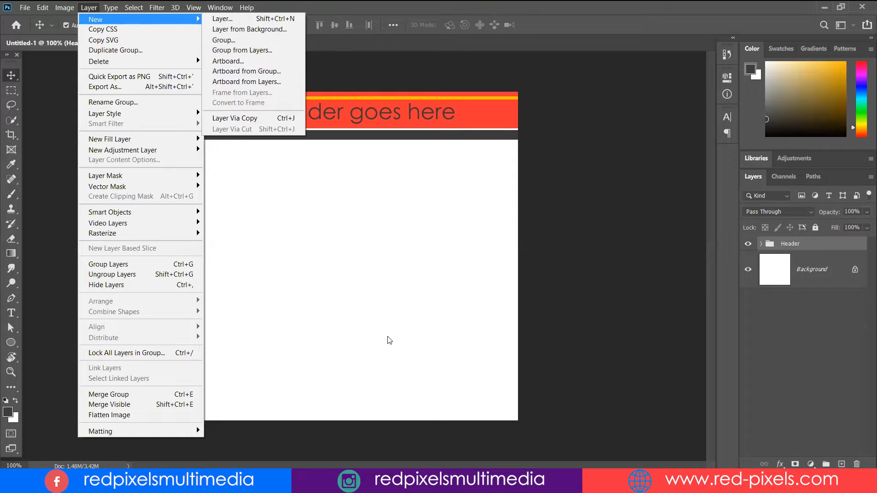
{"action": "left_click", "coordinate": [424, 247]}
Draw a rectangular marquee selection in the middle of the blank page area below the header.
{"action": "key", "text": "m"}
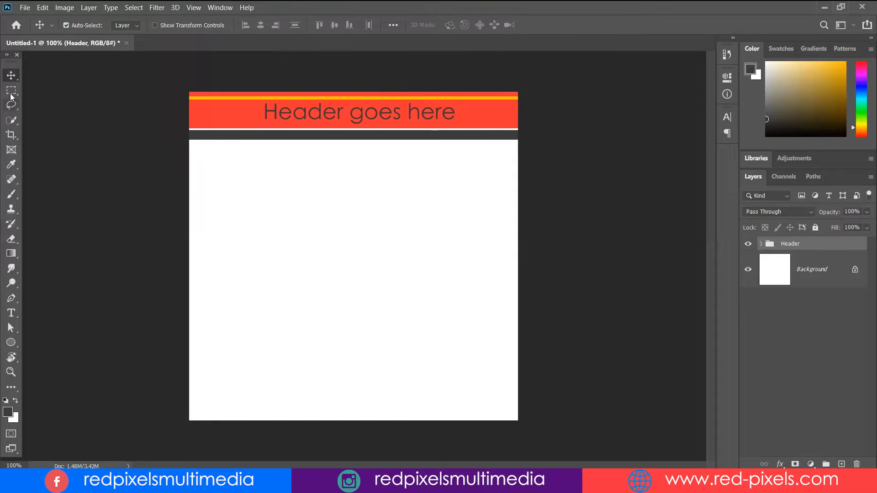
{"action": "left_click_drag", "start_coordinate": [253, 185], "coordinate": [443, 313]}
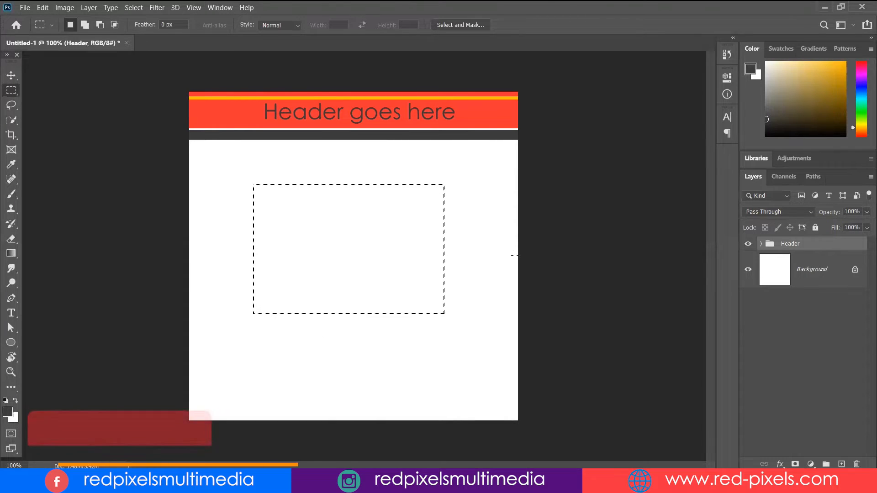
Open the image lion-1577197_1920.jpg as a separate document.
{"action": "left_click", "coordinate": [25, 7]}
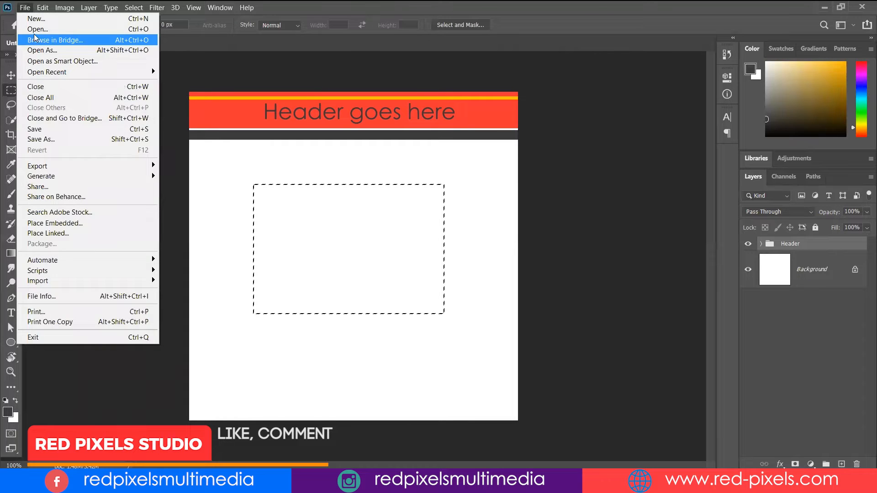
{"action": "left_click", "coordinate": [44, 28]}
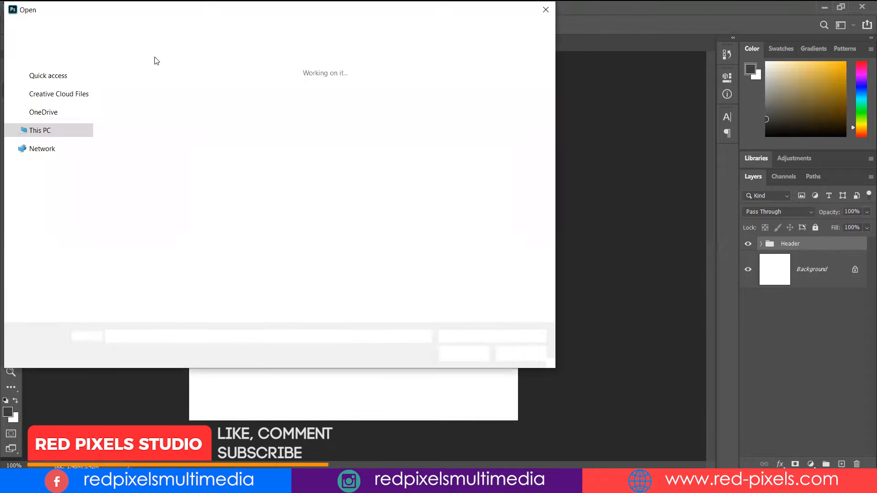
{"action": "double_click", "coordinate": [187, 188]}
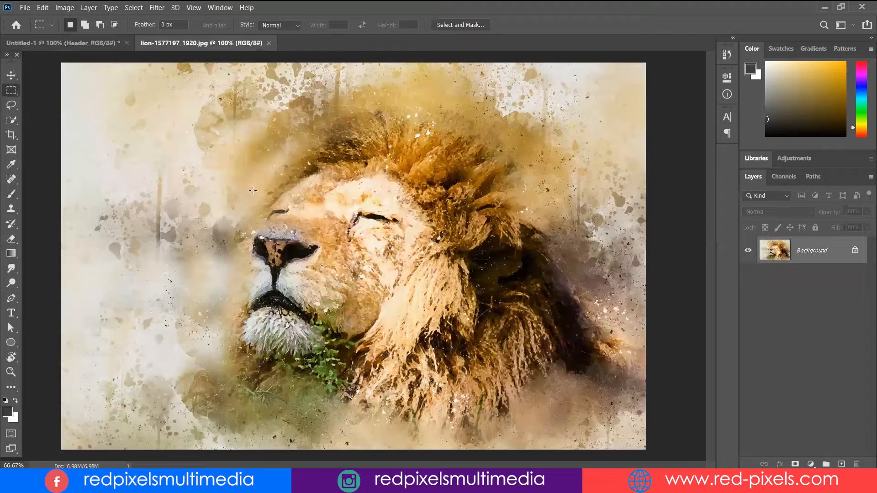
Copy a rectangular area around the lion's face to a new layer with Layer Via Copy, and unlock the Background layer.
{"action": "left_click_drag", "start_coordinate": [188, 149], "coordinate": [537, 396]}
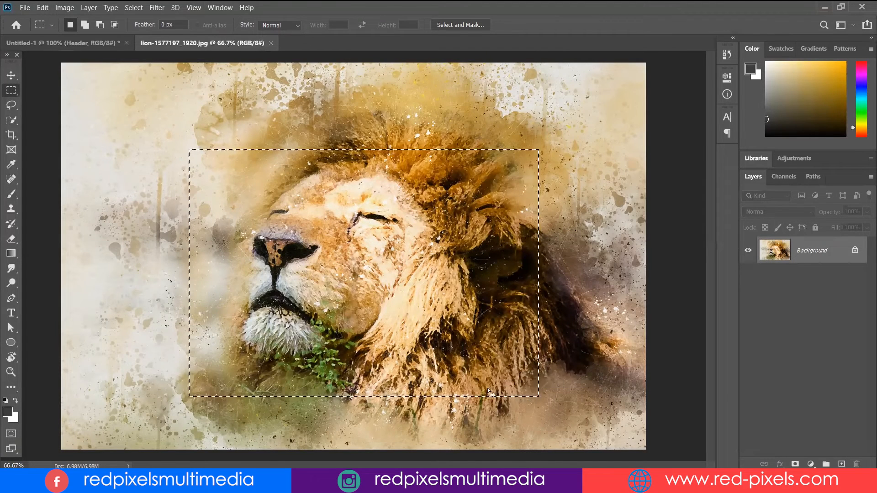
{"action": "left_click", "coordinate": [89, 8]}
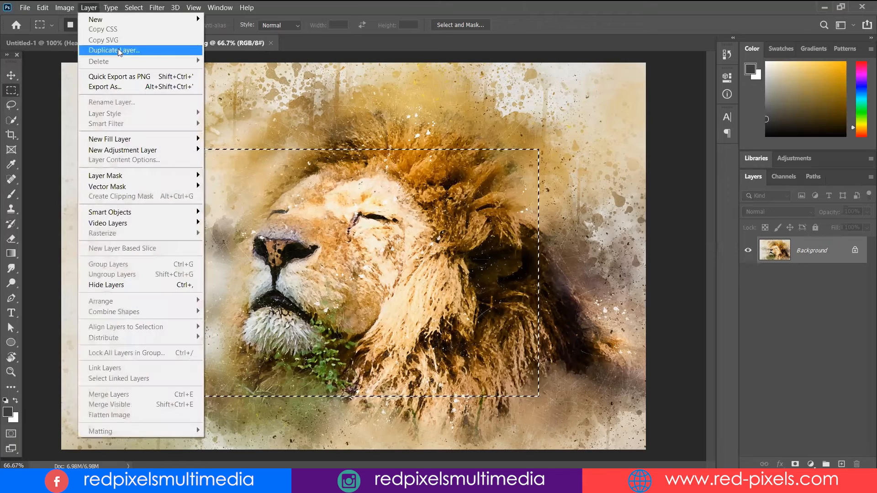
{"action": "mouse_move", "coordinate": [129, 19]}
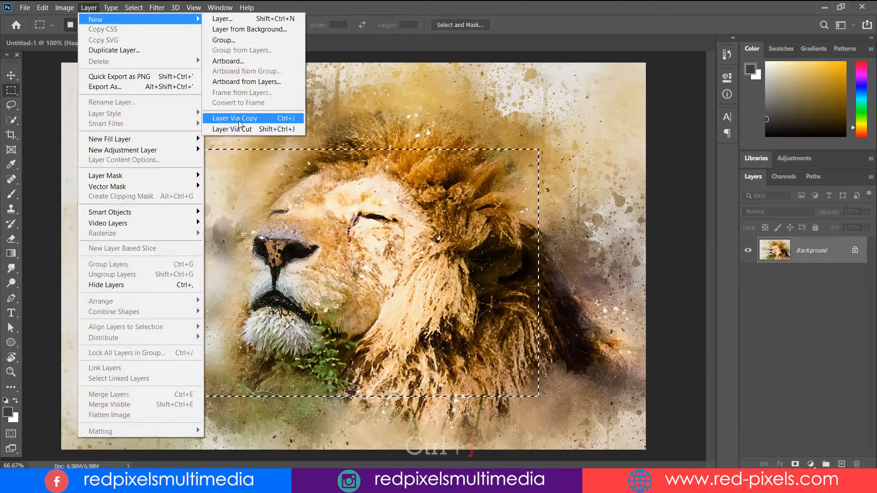
{"action": "key", "text": "ctrl+j"}
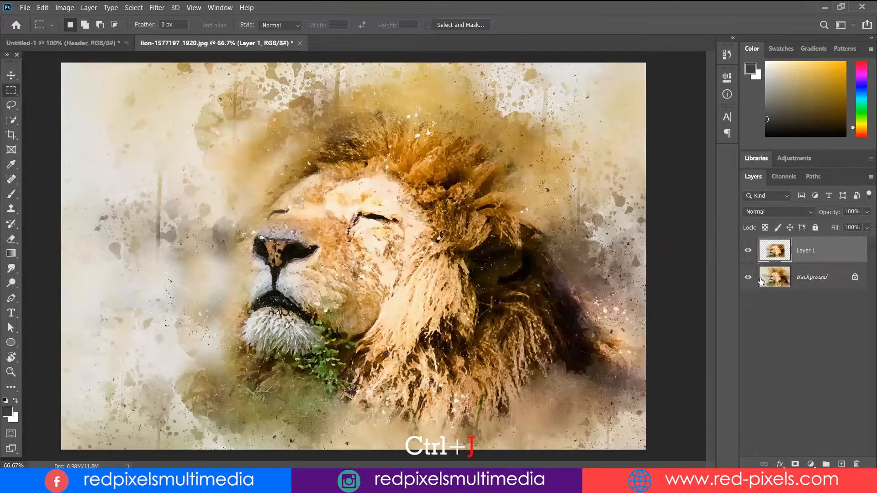
{"action": "left_click", "coordinate": [856, 277]}
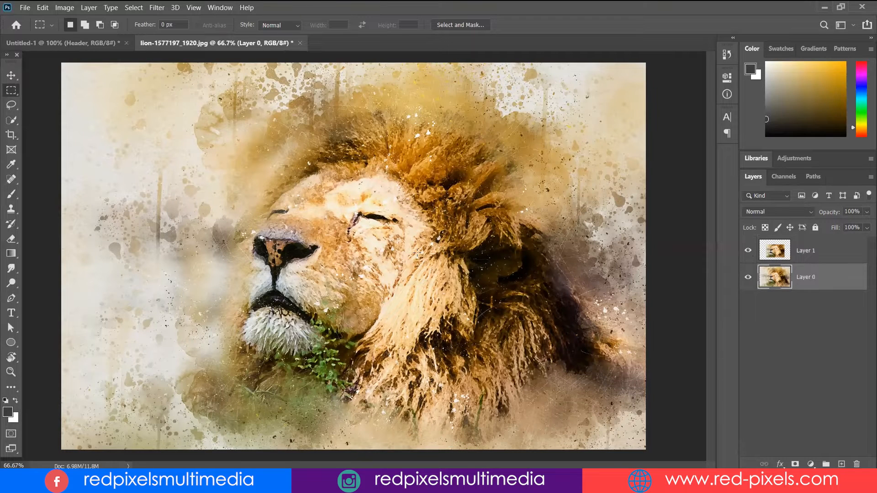
Move the copied lion area slightly upward and undo the move.
{"action": "left_click", "coordinate": [11, 75]}
{"action": "mouse_move", "coordinate": [400, 222]}
{"action": "left_mouse_down"}
{"action": "mouse_move", "coordinate": [398, 206]}
{"action": "mouse_move", "coordinate": [408, 205]}
{"action": "mouse_move", "coordinate": [400, 207]}
{"action": "left_mouse_up"}
{"action": "key", "text": "ctrl+z"}
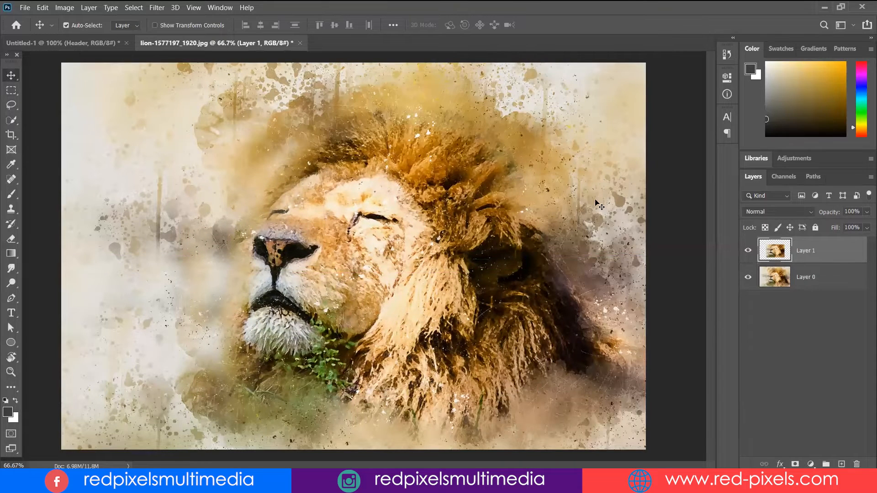
Merge Layer 1 down into Layer 0, and cut a rectangular area around the lion's face onto a new layer with Layer Via Cut.
{"action": "key", "text": "ctrl+e"}
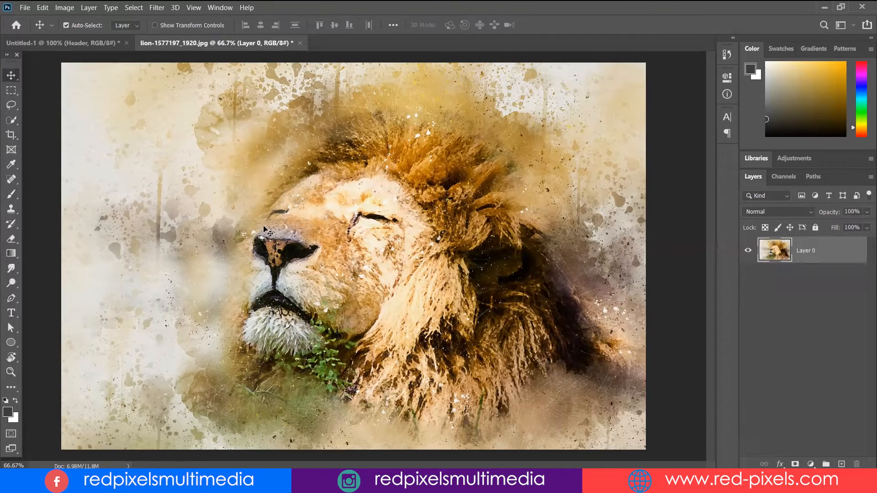
{"action": "left_click", "coordinate": [12, 90]}
{"action": "left_click_drag", "start_coordinate": [206, 151], "coordinate": [555, 371]}
{"action": "left_click", "coordinate": [92, 12]}
{"action": "mouse_move", "coordinate": [109, 16]}
{"action": "left_click", "coordinate": [241, 129]}
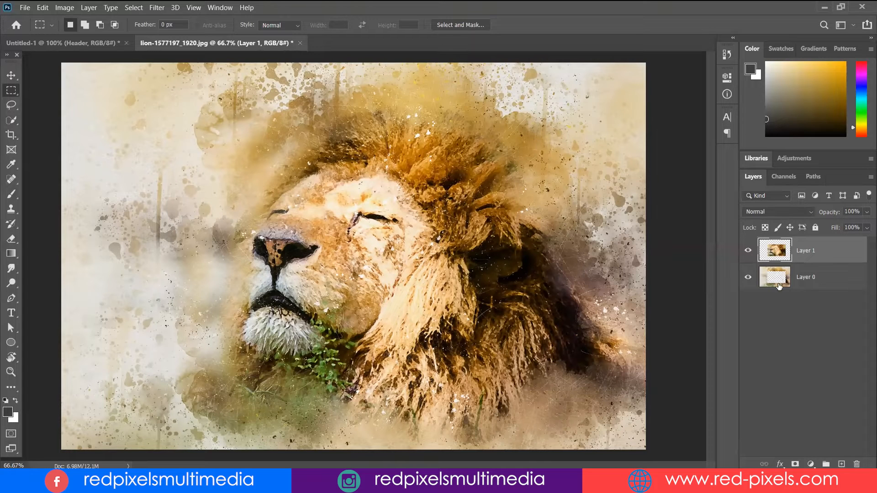
Try shifting the cut lion area sideways, and merge its layer back down into Layer 0.
{"action": "left_click", "coordinate": [11, 75]}
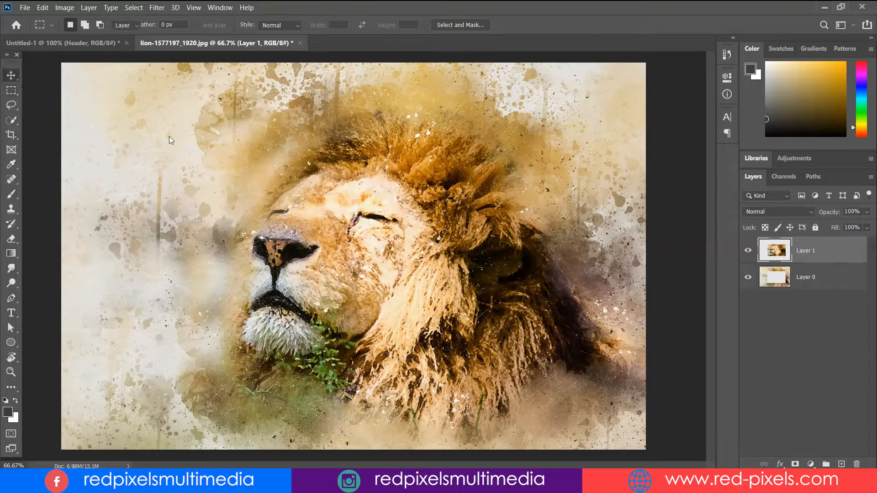
{"action": "left_click_drag", "start_coordinate": [391, 232], "coordinate": [356, 235]}
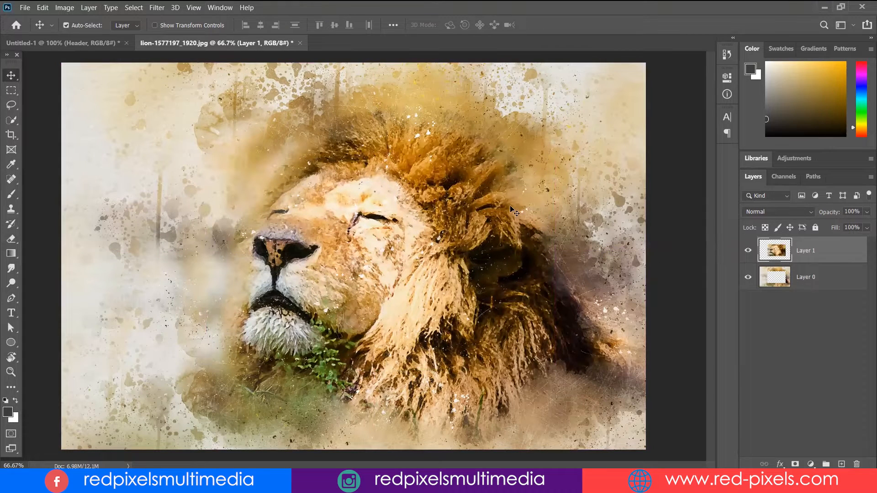
{"action": "key", "text": "ctrl+e"}
Duplicate Layer 0 with the Duplicate Layer command and its default settings, and undo the duplication.
{"action": "left_click", "coordinate": [89, 7]}
{"action": "left_click", "coordinate": [143, 50]}
{"action": "left_click", "coordinate": [559, 155]}
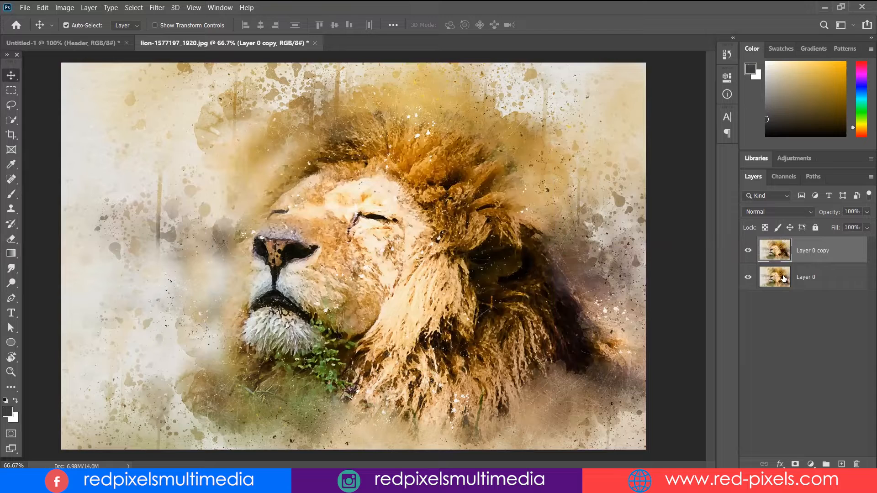
{"action": "key", "text": "ctrl+z"}
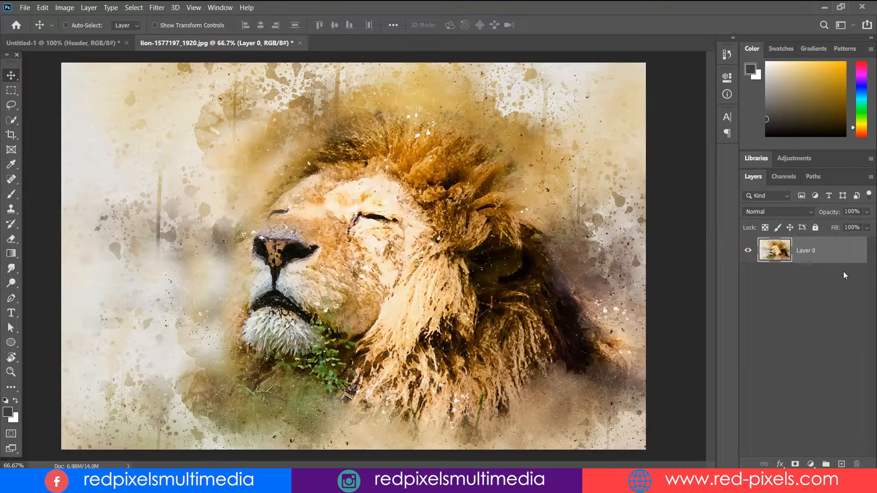
Try copying the whole of Layer 0 with Layer Via Copy and by duplicating it as a new layer, undoing the copies.
{"action": "key", "text": "ctrl+j"}
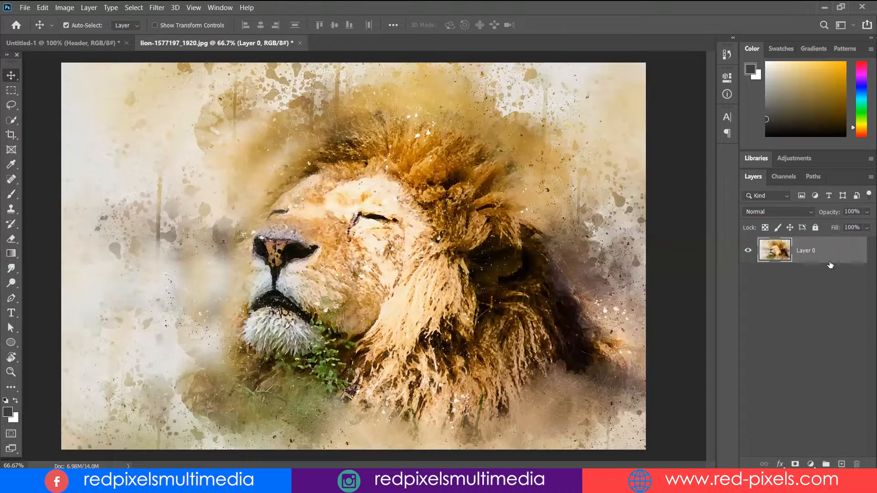
{"action": "left_click_drag", "start_coordinate": [818, 251], "coordinate": [841, 464]}
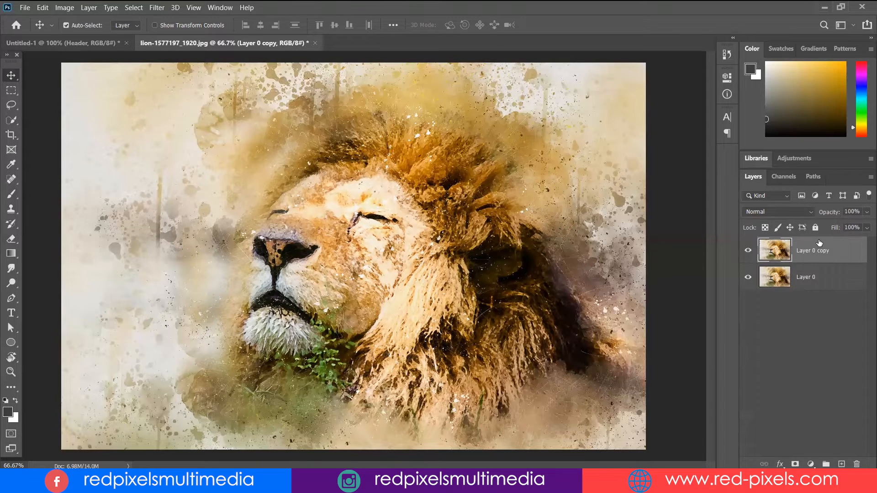
{"action": "key", "text": "ctrl+z"}
Start a Quick Export as PNG of Layer 0 to view its save dialog, and close it without saving.
{"action": "left_click", "coordinate": [84, 7]}
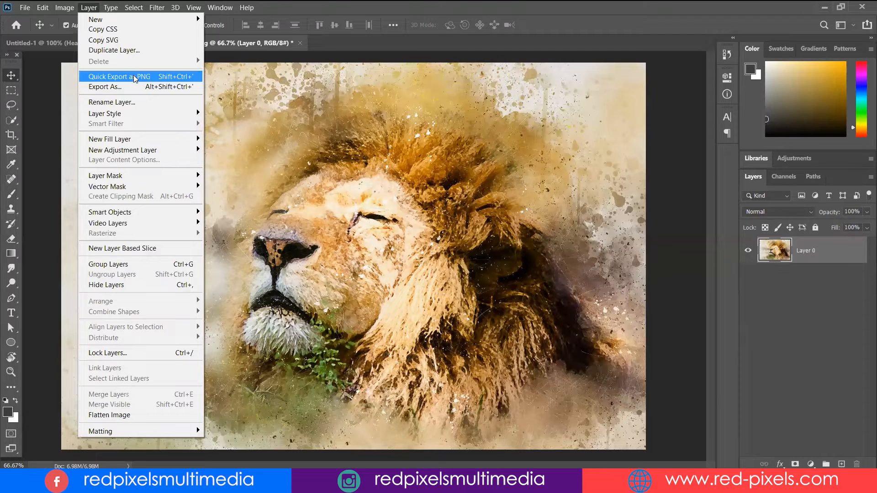
{"action": "left_click", "coordinate": [151, 77]}
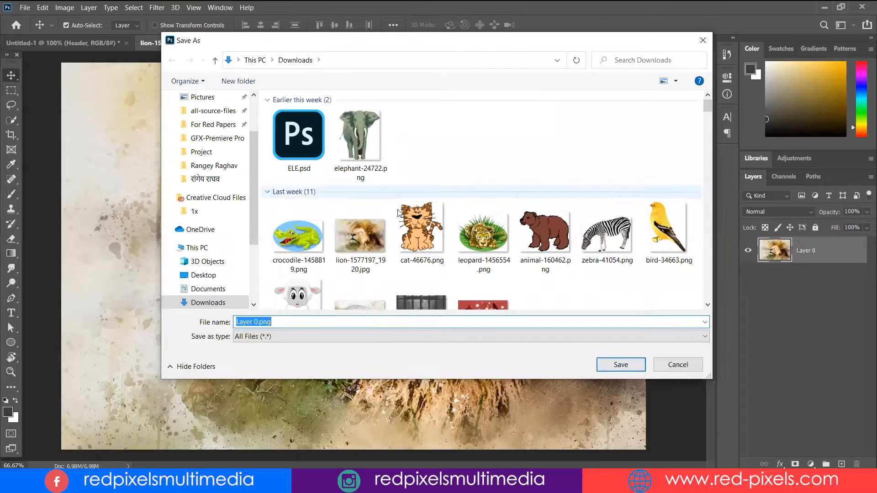
{"action": "left_click", "coordinate": [702, 41]}
Examine the file formats offered by Save As for the lion image, and cancel without saving.
{"action": "left_click", "coordinate": [23, 8]}
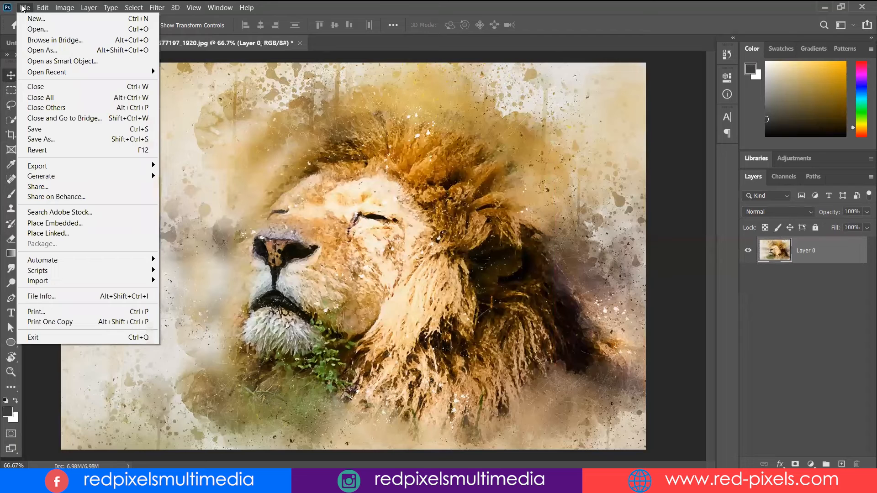
{"action": "left_click", "coordinate": [56, 140]}
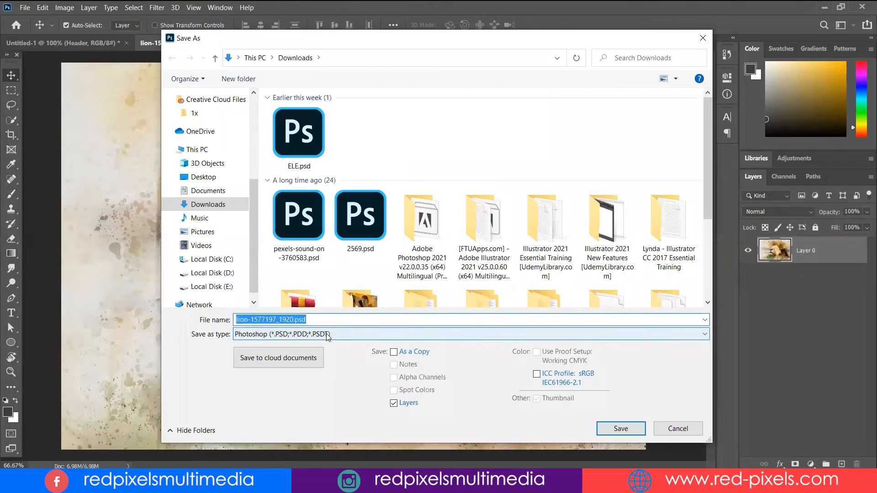
{"action": "left_click", "coordinate": [328, 336]}
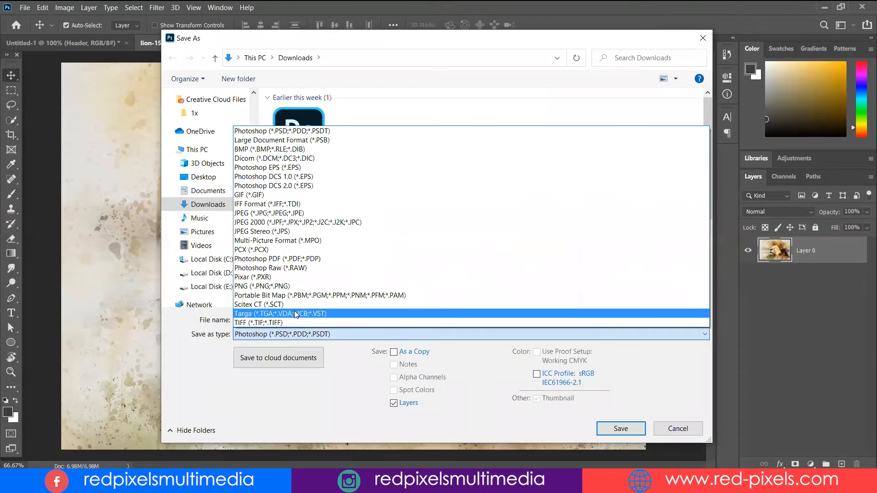
{"action": "left_click", "coordinate": [679, 429]}
{"action": "left_click", "coordinate": [679, 429]}
Open Save for Web (Legacy) for the lion image, try the PNG-24 format, and set the format to JPEG.
{"action": "left_click", "coordinate": [23, 7]}
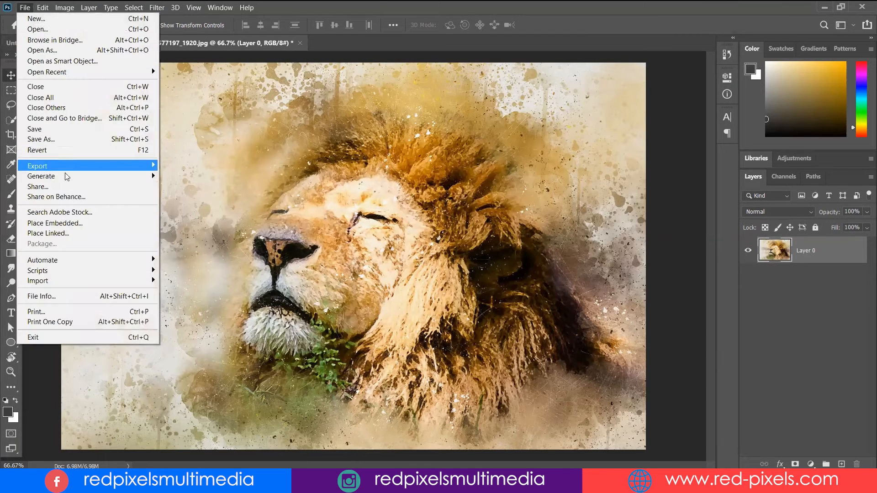
{"action": "mouse_move", "coordinate": [64, 165]}
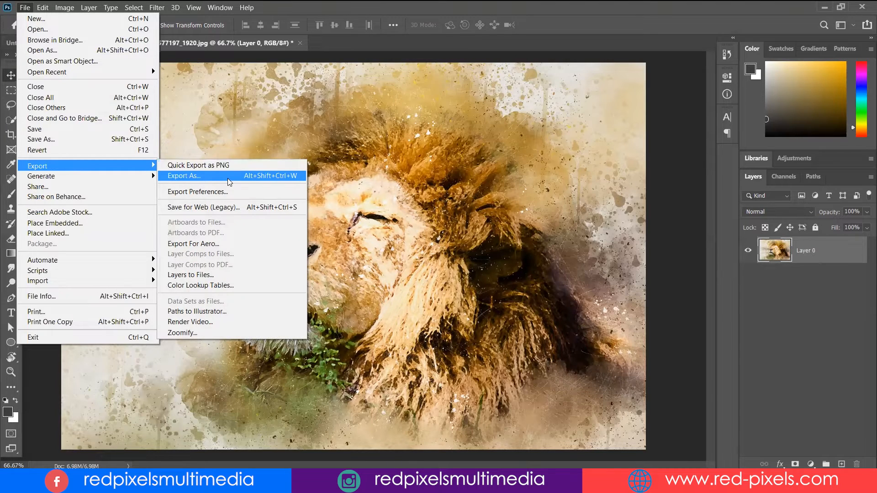
{"action": "left_click", "coordinate": [226, 208]}
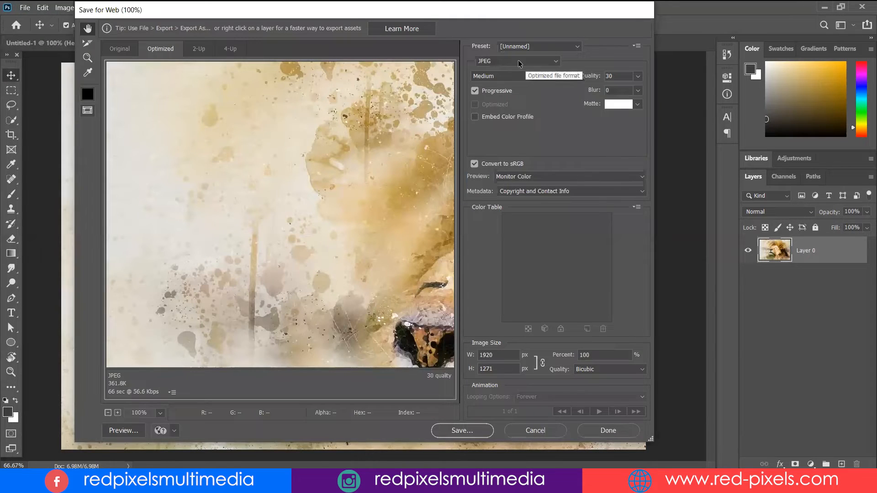
{"action": "left_click", "coordinate": [517, 60]}
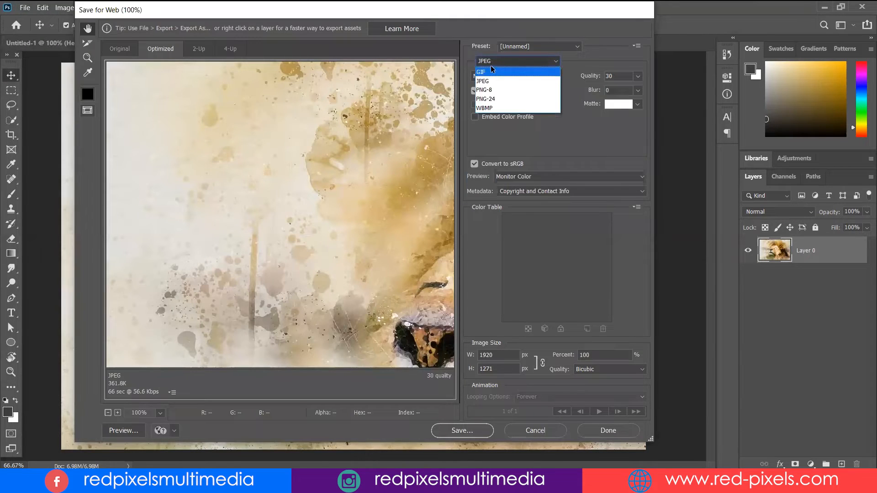
{"action": "left_click", "coordinate": [491, 101]}
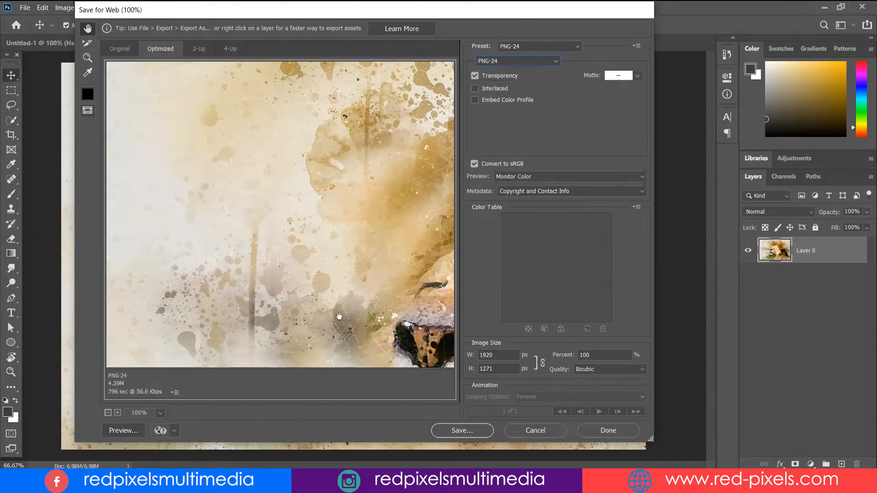
{"action": "left_click", "coordinate": [518, 61]}
{"action": "left_click", "coordinate": [491, 81]}
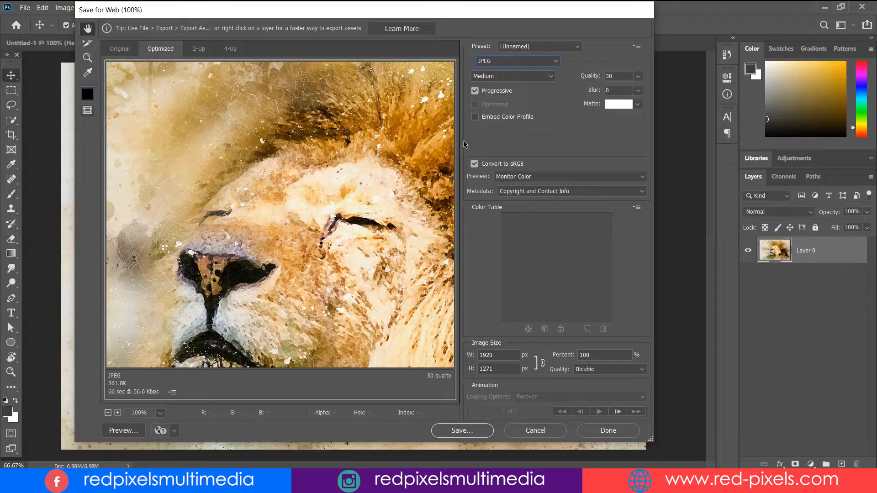
Try the High JPEG quality preset for the lion image and raise it to Maximum.
{"action": "left_click", "coordinate": [500, 76]}
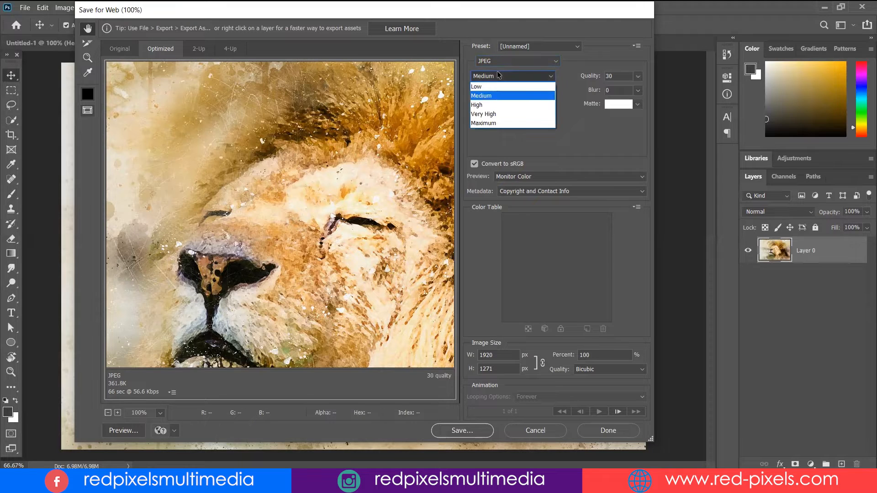
{"action": "left_click", "coordinate": [492, 109]}
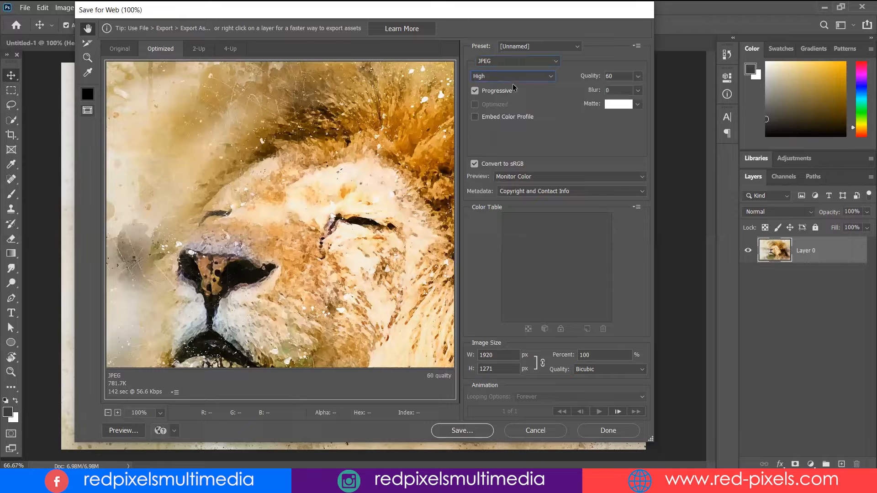
{"action": "left_click", "coordinate": [526, 76]}
{"action": "left_click", "coordinate": [486, 118]}
{"action": "left_click", "coordinate": [493, 76]}
{"action": "left_click", "coordinate": [486, 114]}
Try the PNG-24 format again and inspect the lion preview up close and as a whole at 33.3%.
{"action": "left_click", "coordinate": [511, 61]}
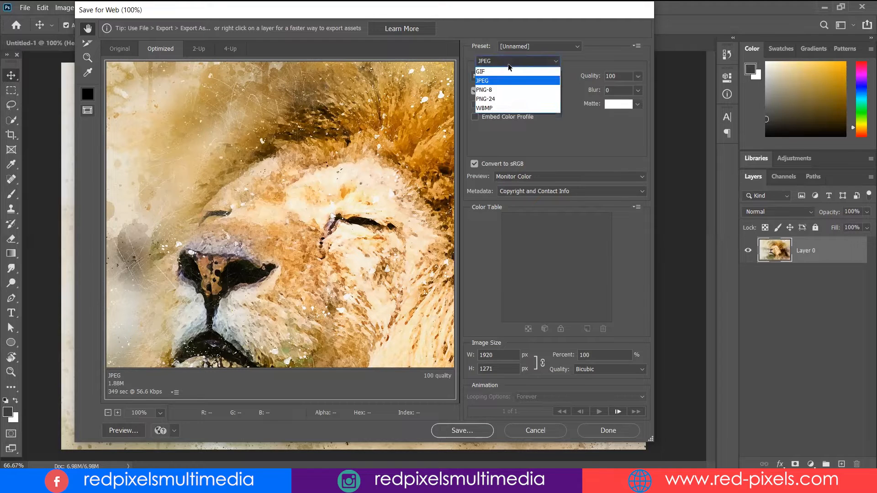
{"action": "left_click", "coordinate": [502, 101]}
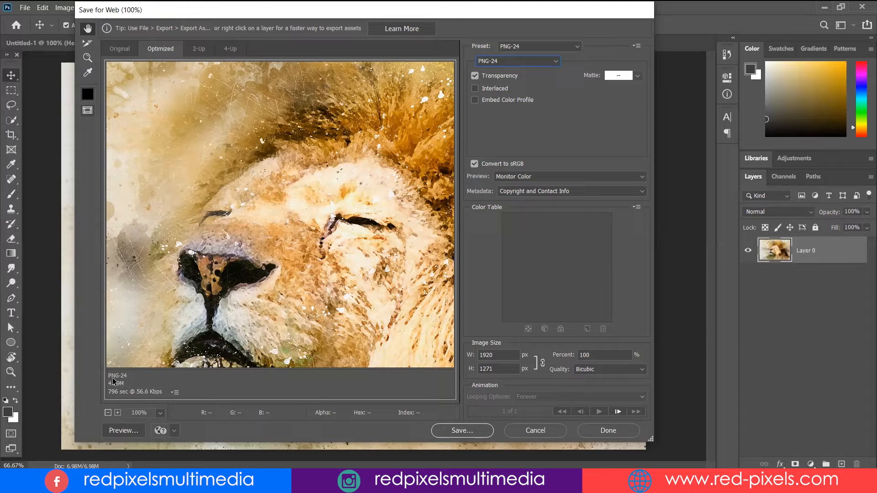
{"action": "left_click_drag", "start_coordinate": [365, 207], "coordinate": [306, 241]}
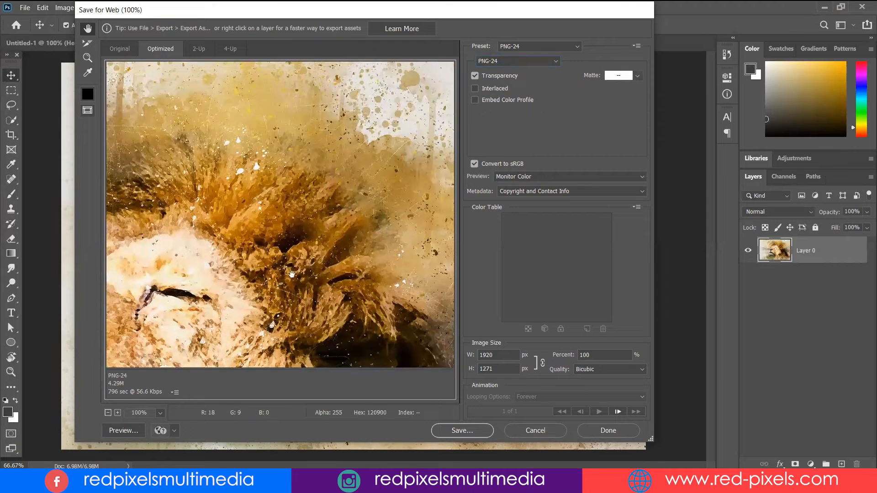
{"action": "left_click", "coordinate": [536, 431]}
{"action": "left_click_drag", "start_coordinate": [180, 248], "coordinate": [346, 250]}
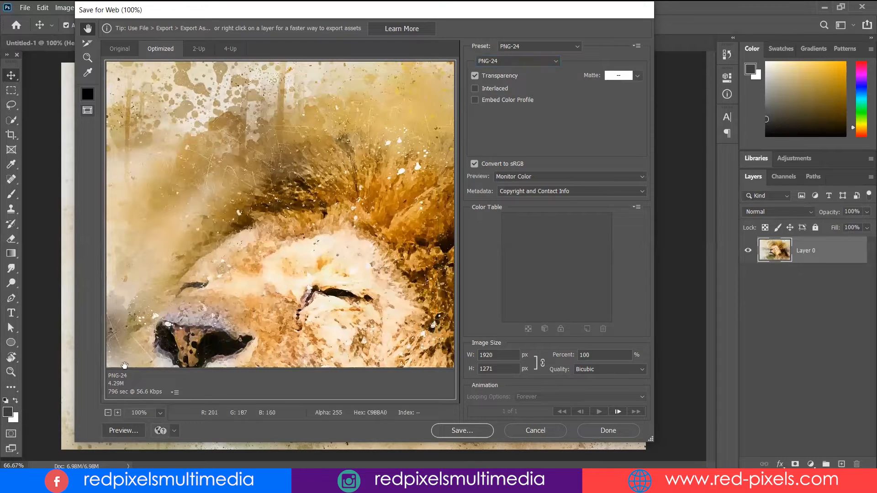
{"action": "left_click", "coordinate": [107, 412]}
{"action": "left_click", "coordinate": [108, 413]}
{"action": "left_click", "coordinate": [108, 412]}
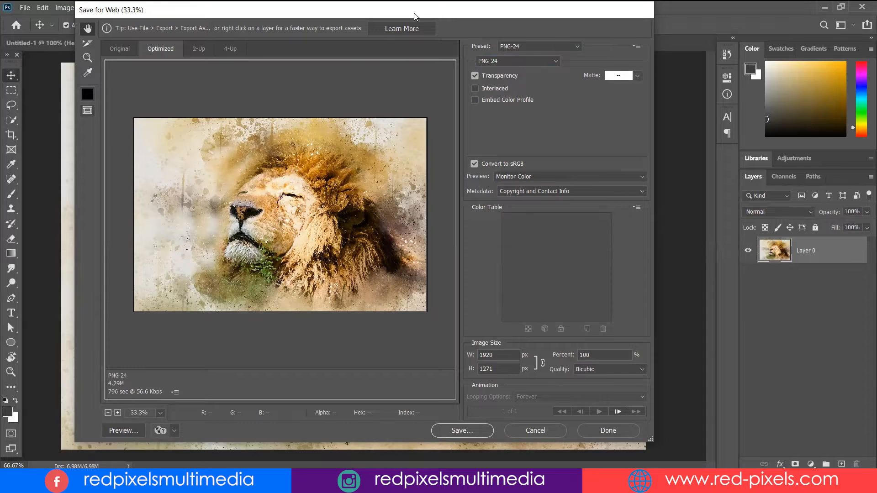
{"action": "left_click_drag", "start_coordinate": [439, 10], "coordinate": [464, 10]}
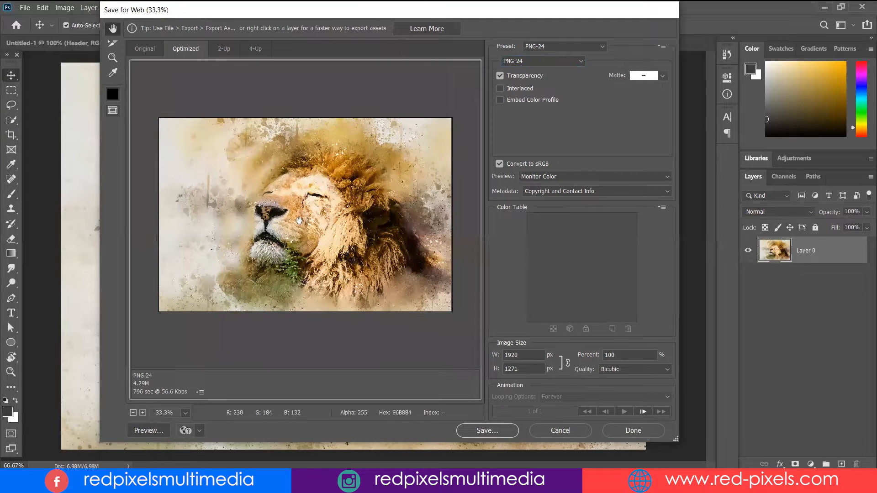
Return the format to JPEG with the Low quality preset and inspect the lion preview between 100% and 50%.
{"action": "left_click", "coordinate": [533, 62]}
{"action": "left_click", "coordinate": [523, 81]}
{"action": "left_click", "coordinate": [525, 76]}
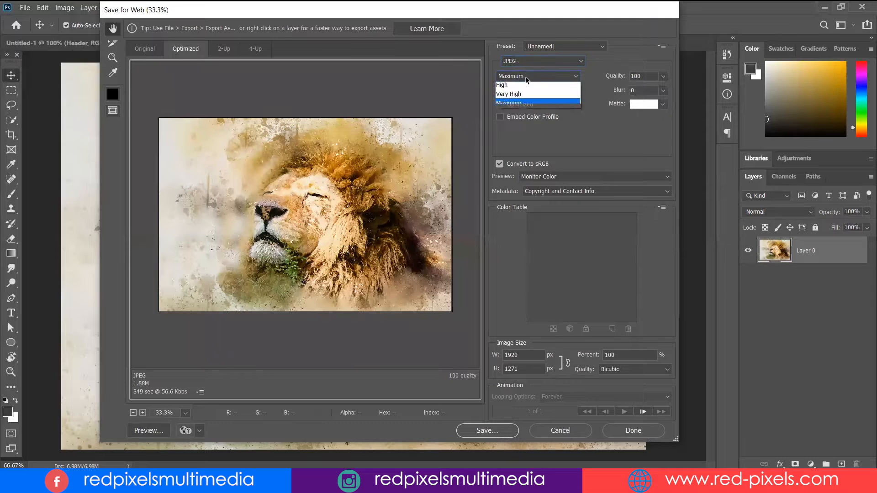
{"action": "left_click", "coordinate": [522, 90]}
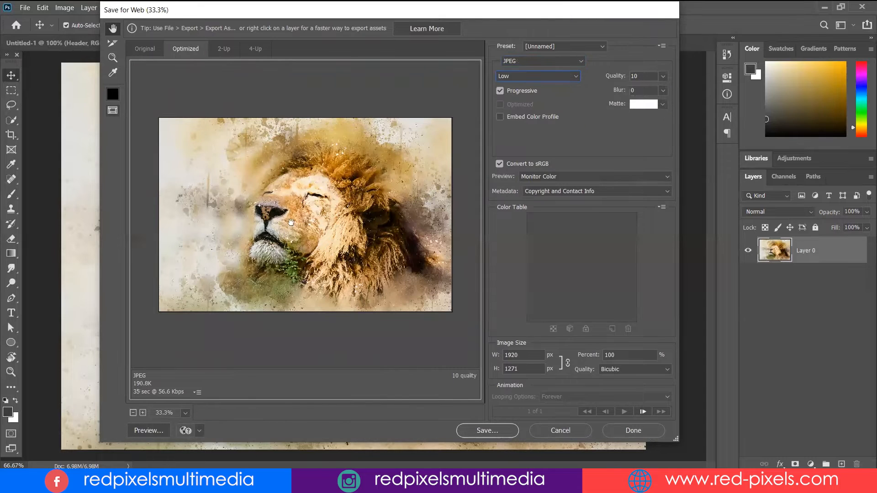
{"action": "left_click", "coordinate": [143, 412]}
{"action": "left_click", "coordinate": [143, 412]}
{"action": "left_click", "coordinate": [142, 412]}
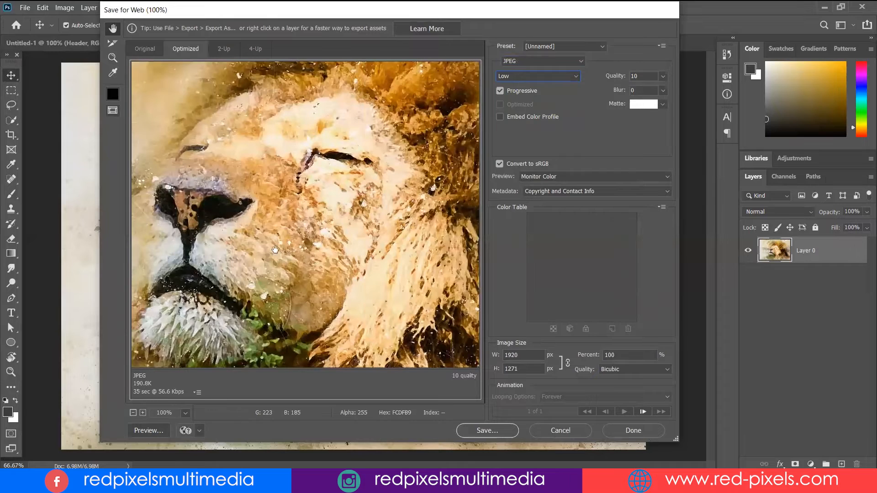
{"action": "left_click", "coordinate": [133, 412]}
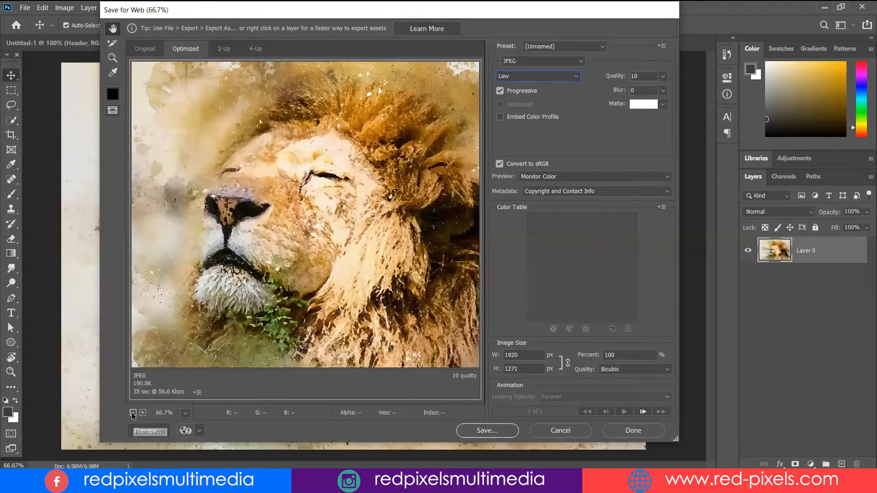
{"action": "left_click", "coordinate": [132, 412]}
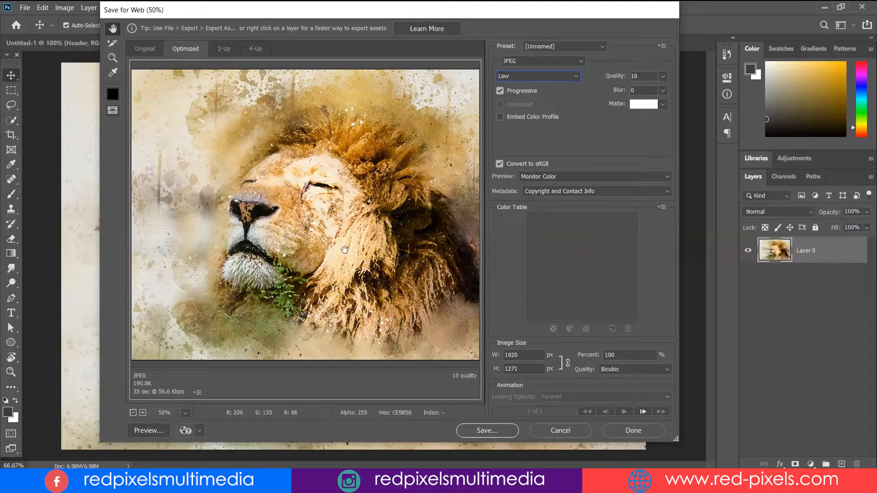
{"action": "left_click_drag", "start_coordinate": [292, 203], "coordinate": [338, 210]}
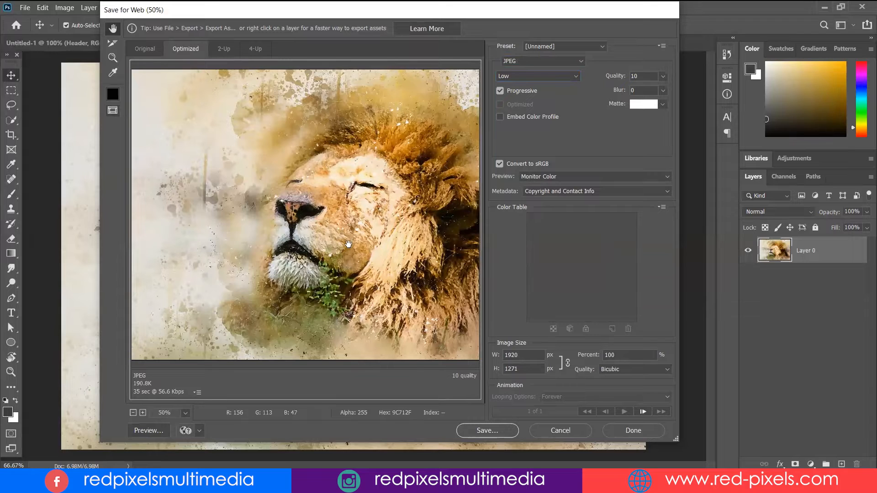
{"action": "left_click_drag", "start_coordinate": [409, 180], "coordinate": [392, 182]}
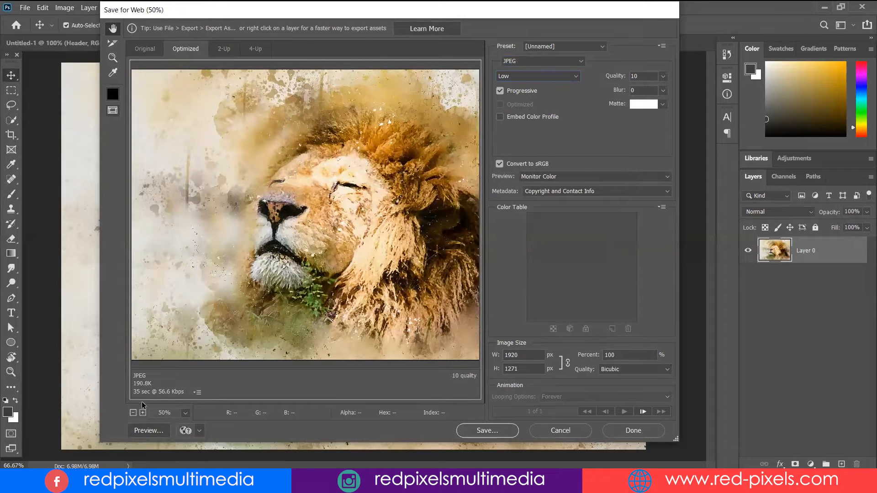
Inspect the lion's nose at 300% in Low quality, and set the JPEG quality to Maximum to compare the detail.
{"action": "left_click", "coordinate": [142, 413]}
{"action": "left_click", "coordinate": [142, 412]}
{"action": "left_click", "coordinate": [142, 412]}
{"action": "left_click", "coordinate": [142, 412]}
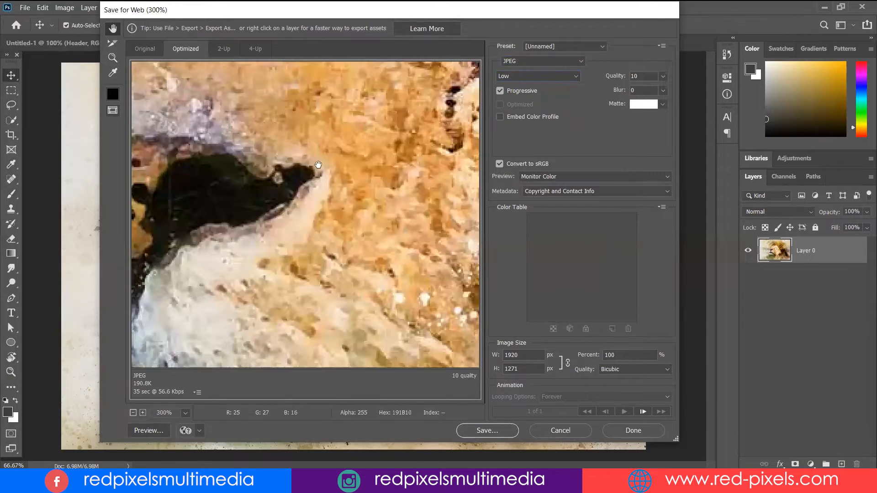
{"action": "left_click_drag", "start_coordinate": [318, 165], "coordinate": [400, 194]}
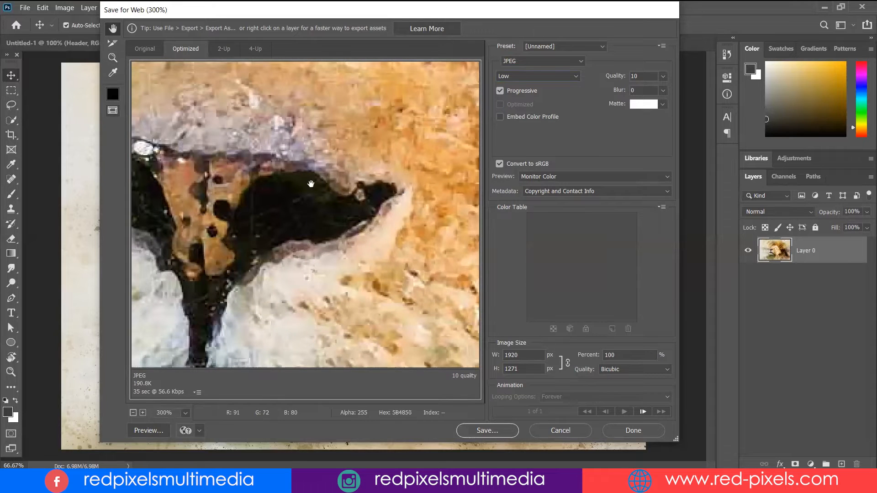
{"action": "left_click", "coordinate": [545, 77]}
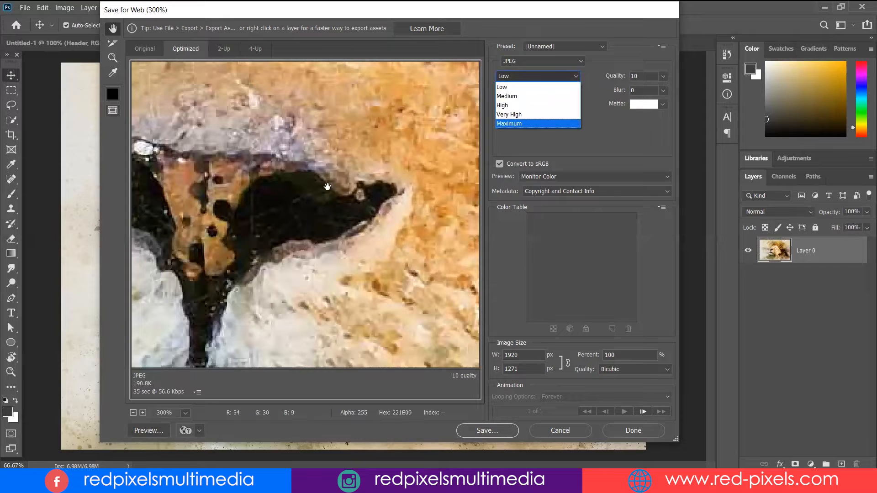
{"action": "left_click", "coordinate": [520, 124]}
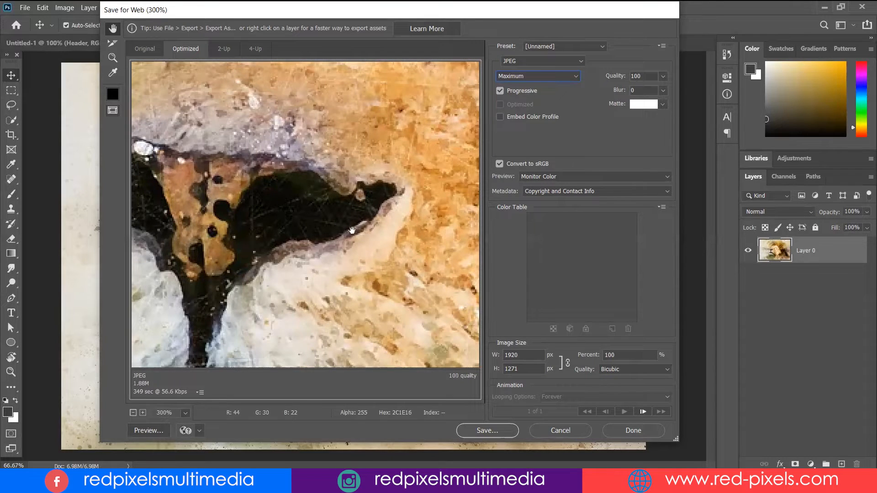
{"action": "left_click_drag", "start_coordinate": [388, 177], "coordinate": [382, 321]}
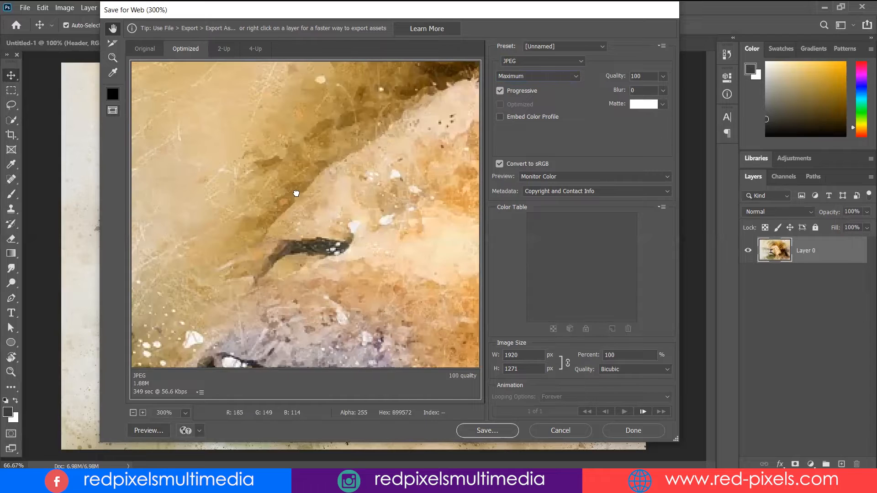
{"action": "left_click_drag", "start_coordinate": [288, 191], "coordinate": [323, 247]}
{"action": "left_click_drag", "start_coordinate": [340, 198], "coordinate": [245, 79]}
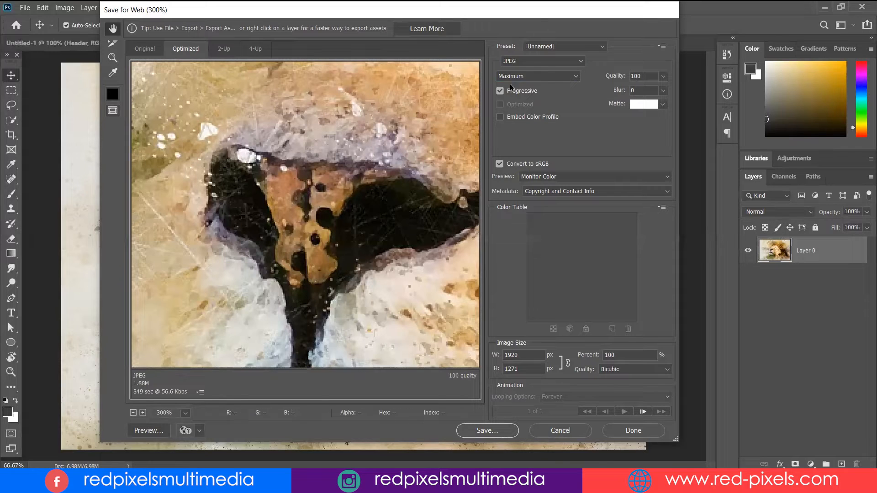
Set the JPEG quality preset back to Low and compare the nose detail and the 50% preview.
{"action": "left_click", "coordinate": [562, 74]}
{"action": "left_click", "coordinate": [502, 85]}
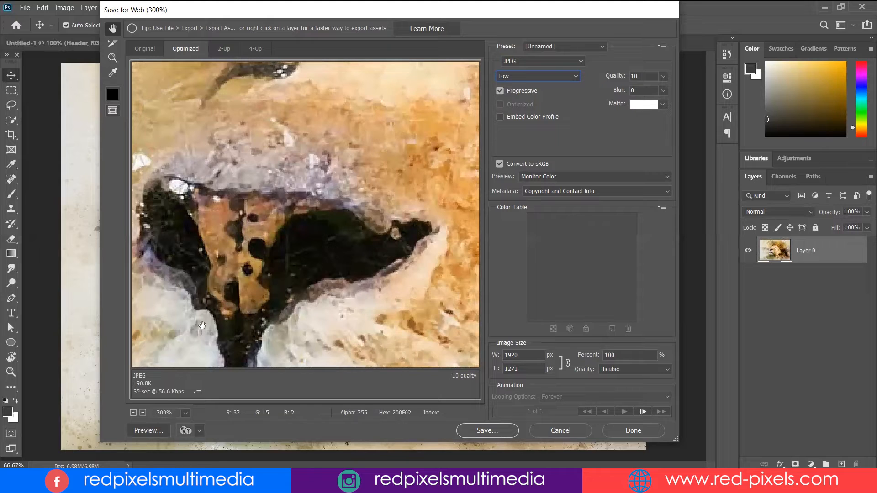
{"action": "left_click", "coordinate": [132, 413]}
{"action": "left_click", "coordinate": [133, 413]}
{"action": "left_click", "coordinate": [133, 412]}
{"action": "left_click", "coordinate": [133, 412]}
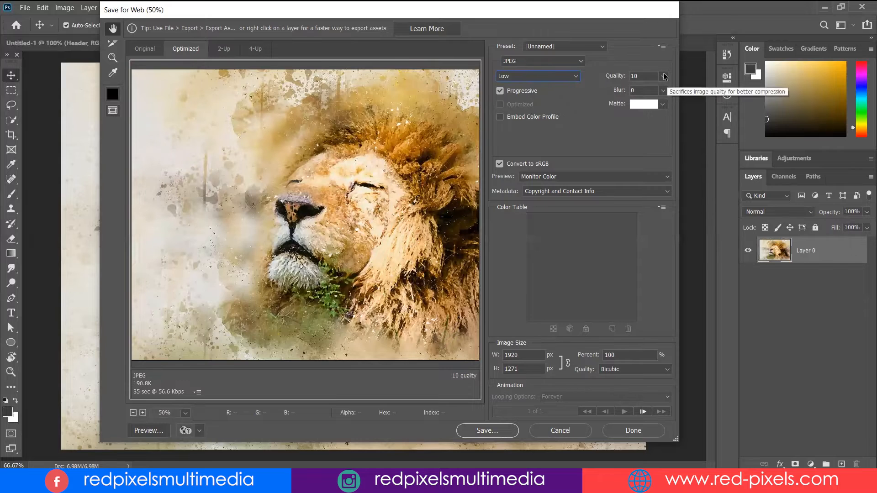
Try raising the JPEG quality value gradually from the Low range up to 41.
{"action": "left_click", "coordinate": [663, 76]}
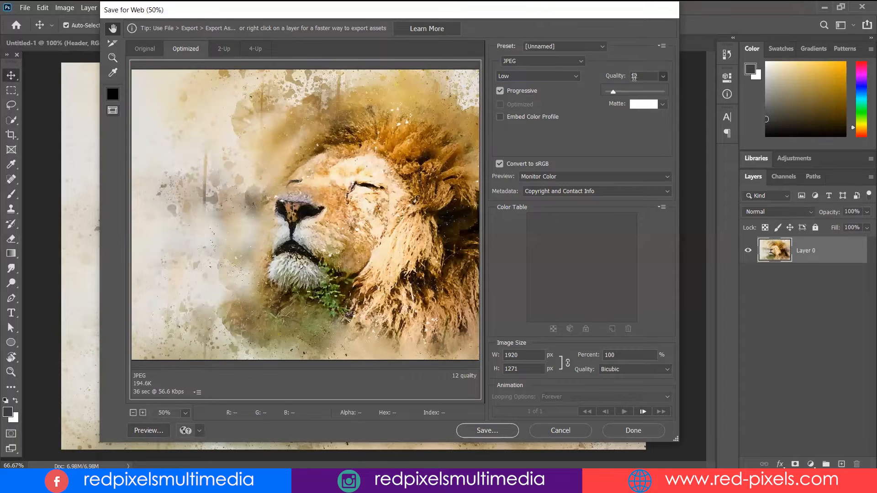
{"action": "left_click", "coordinate": [618, 91]}
{"action": "left_click", "coordinate": [493, 86]}
{"action": "left_click", "coordinate": [663, 76]}
{"action": "left_click_drag", "start_coordinate": [619, 92], "coordinate": [629, 92]}
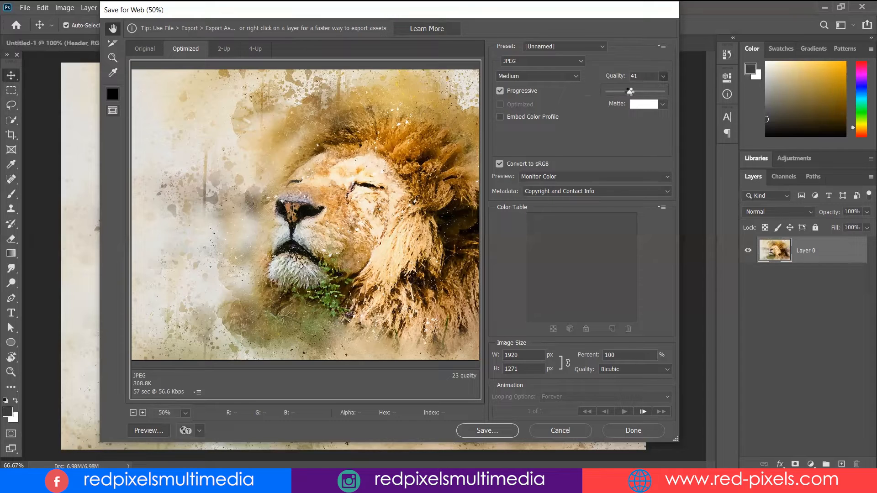
Try the High quality preset, raise its quality value to 71, and lower it to 0.
{"action": "left_click", "coordinate": [537, 76]}
{"action": "left_click", "coordinate": [520, 106]}
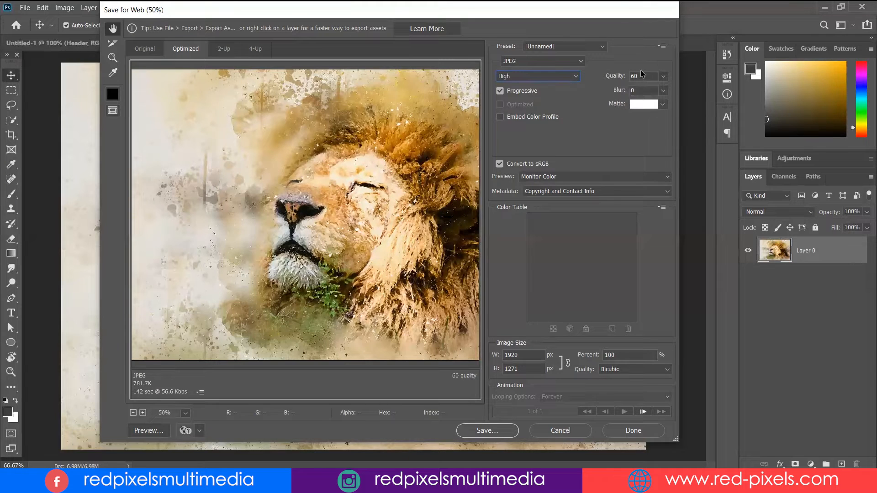
{"action": "left_click", "coordinate": [663, 76]}
{"action": "left_click", "coordinate": [647, 95]}
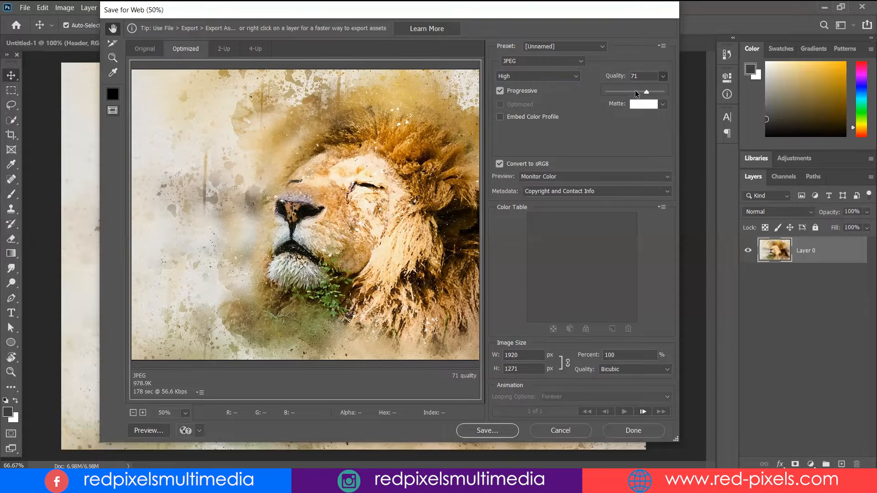
{"action": "left_click_drag", "start_coordinate": [645, 92], "coordinate": [605, 92]}
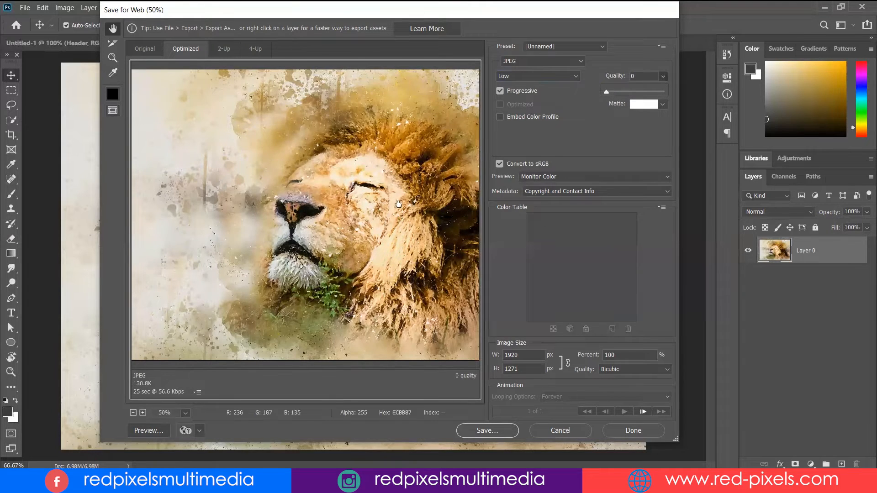
Try a JPEG quality value of 13 and cancel Save for Web without saving.
{"action": "left_click", "coordinate": [289, 204]}
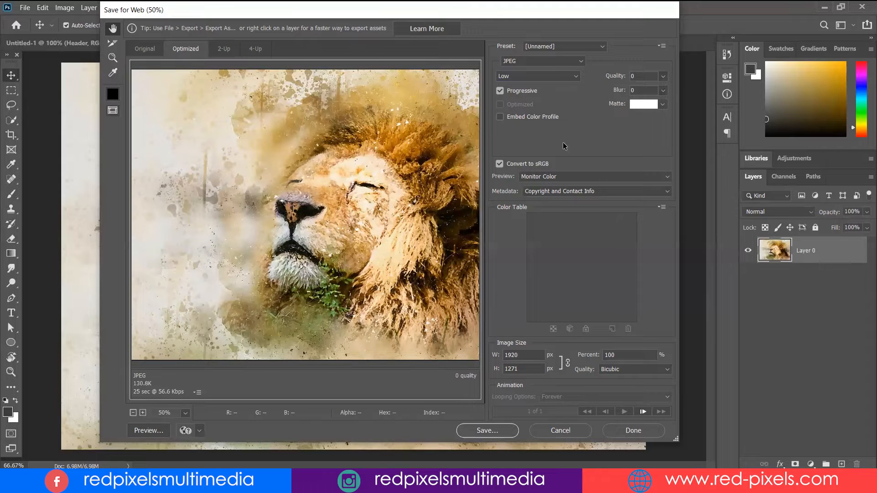
{"action": "left_click", "coordinate": [663, 76]}
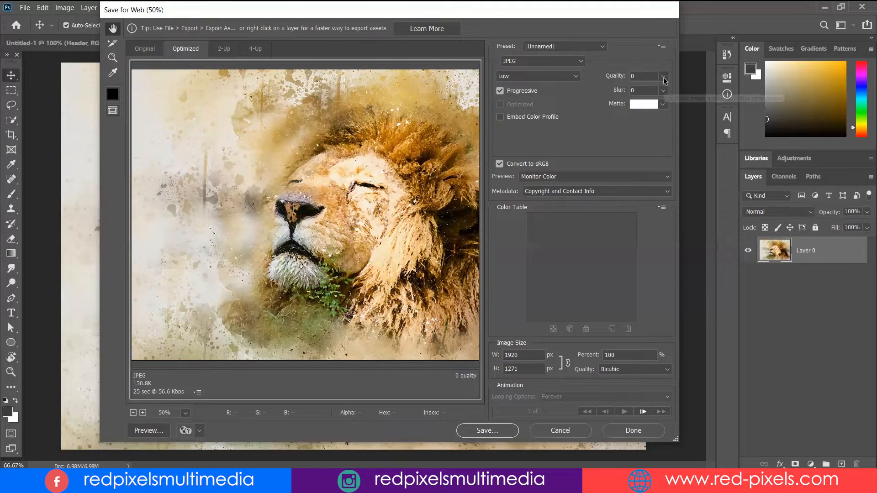
{"action": "left_click_drag", "start_coordinate": [607, 91], "coordinate": [613, 91]}
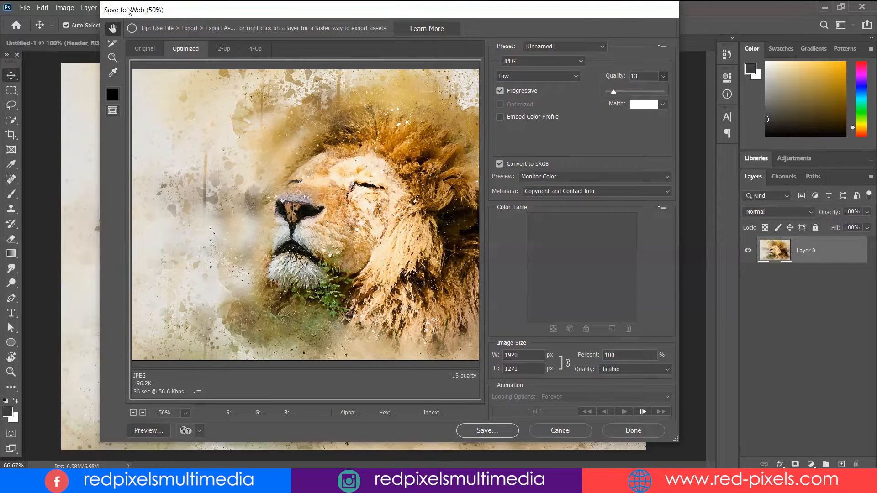
{"action": "left_click_drag", "start_coordinate": [128, 8], "coordinate": [139, 9]}
{"action": "left_click", "coordinate": [553, 428]}
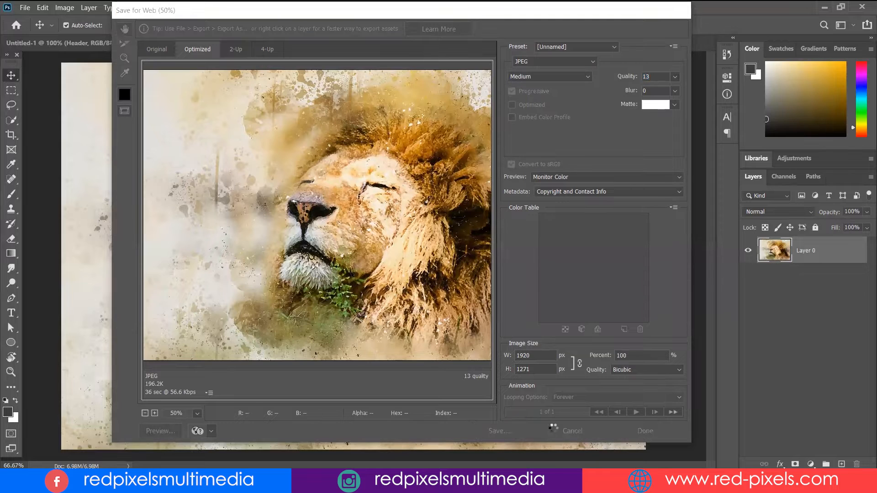
Save a PNG copy of the lion image as lion-1577197_1920.png in the Downloads folder.
{"action": "left_click", "coordinate": [24, 8]}
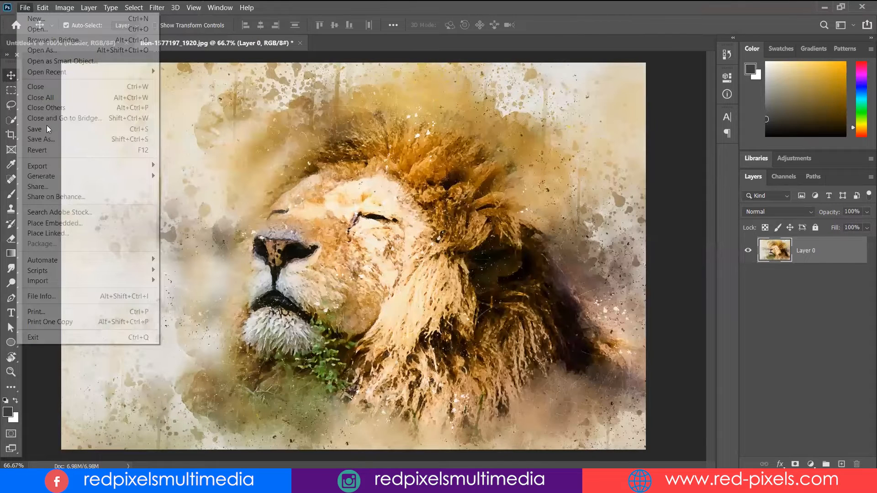
{"action": "left_click", "coordinate": [47, 139]}
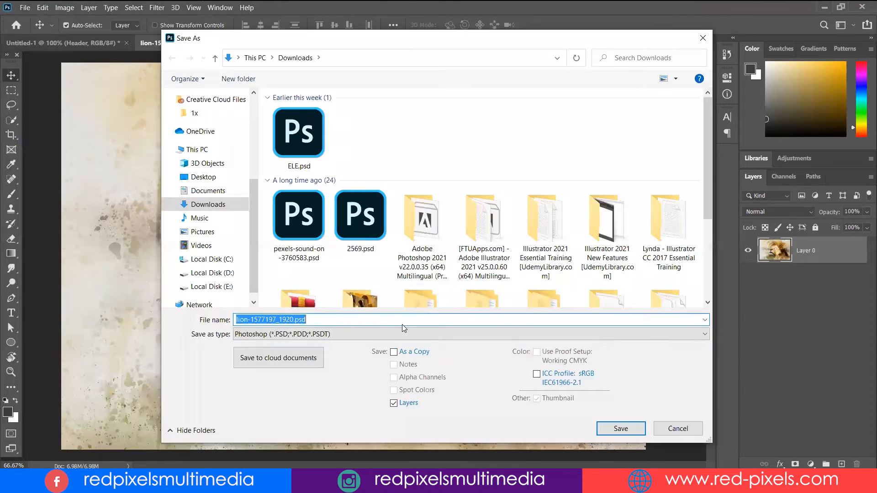
{"action": "left_click", "coordinate": [416, 333]}
{"action": "left_click", "coordinate": [262, 286]}
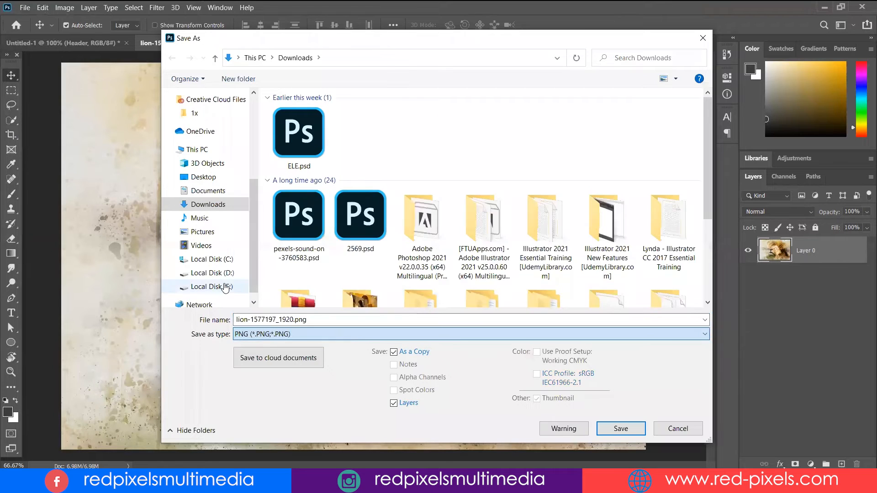
{"action": "scroll", "coordinate": [250, 110], "scroll_direction": "up", "scroll_amount": 4}
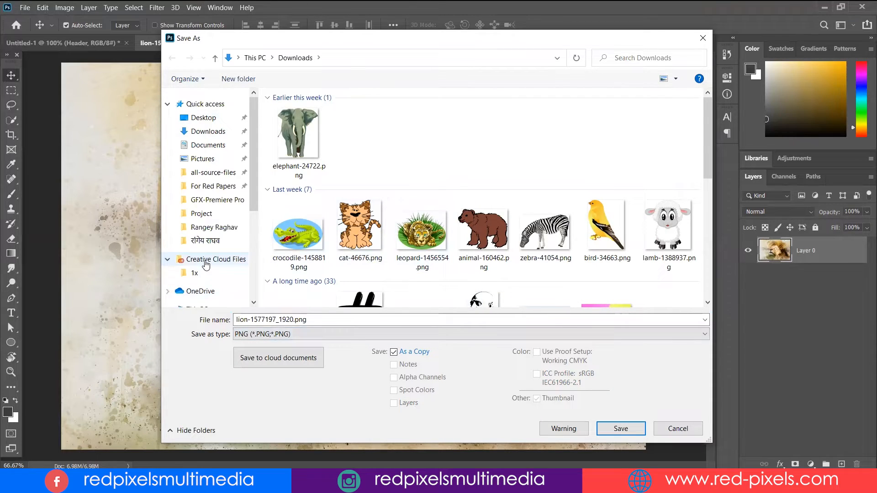
{"action": "left_click", "coordinate": [632, 429]}
Open Layer 0's name for editing, once directly on the layer and once with the Rename Layer command.
{"action": "left_click", "coordinate": [89, 7]}
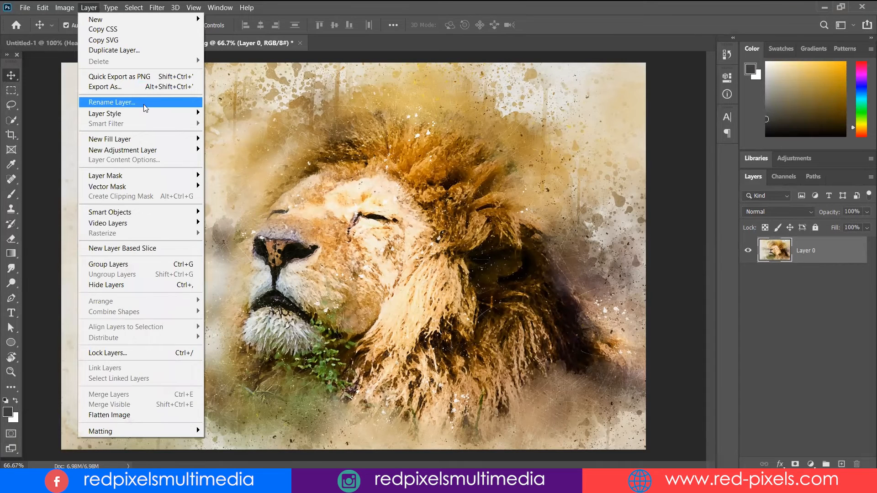
{"action": "double_click", "coordinate": [806, 251]}
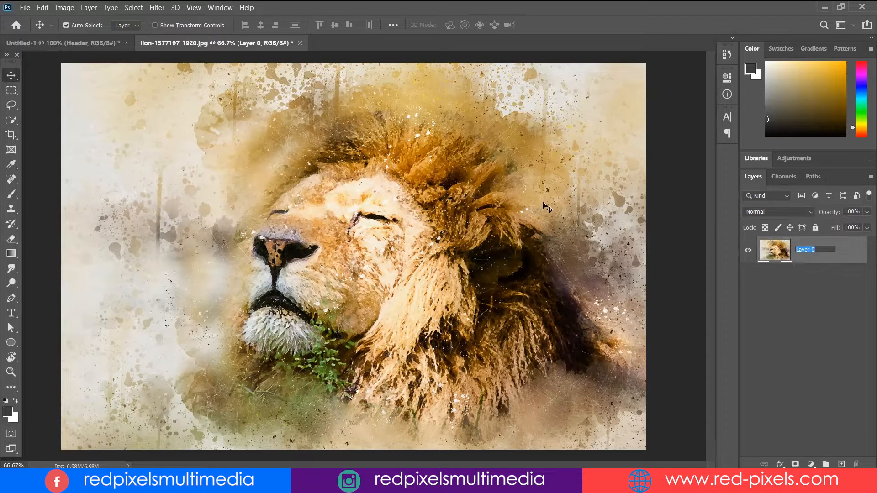
{"action": "left_click", "coordinate": [776, 283]}
{"action": "left_click", "coordinate": [832, 250]}
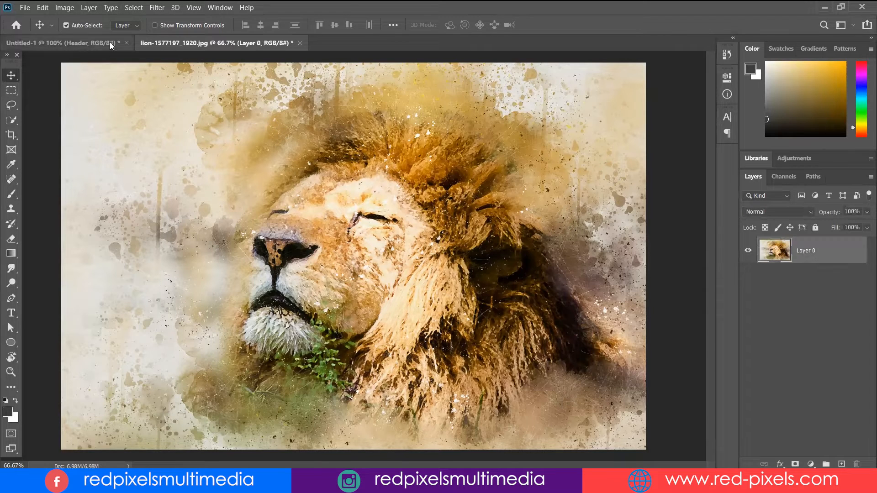
{"action": "left_click", "coordinate": [89, 8]}
{"action": "left_click", "coordinate": [120, 102]}
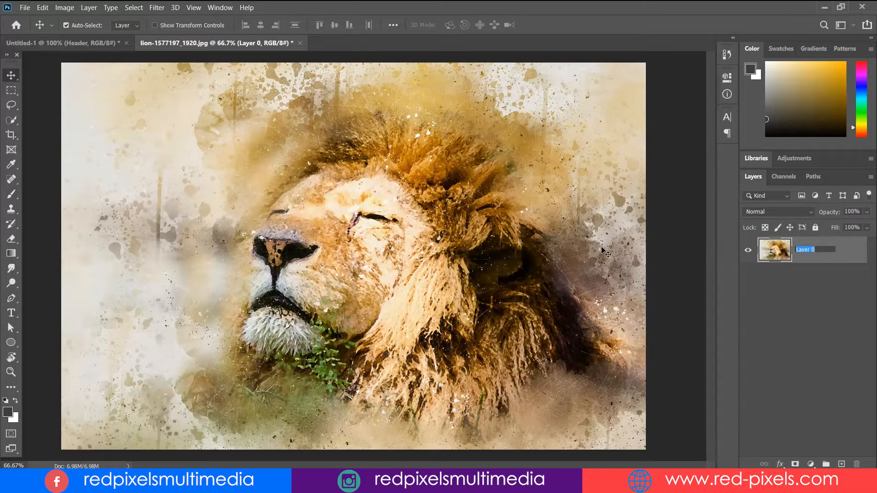
Look over the Layer commands, open the Layer Style blending options for Layer 0, and cancel them.
{"action": "left_click", "coordinate": [88, 8]}
{"action": "mouse_move", "coordinate": [152, 113]}
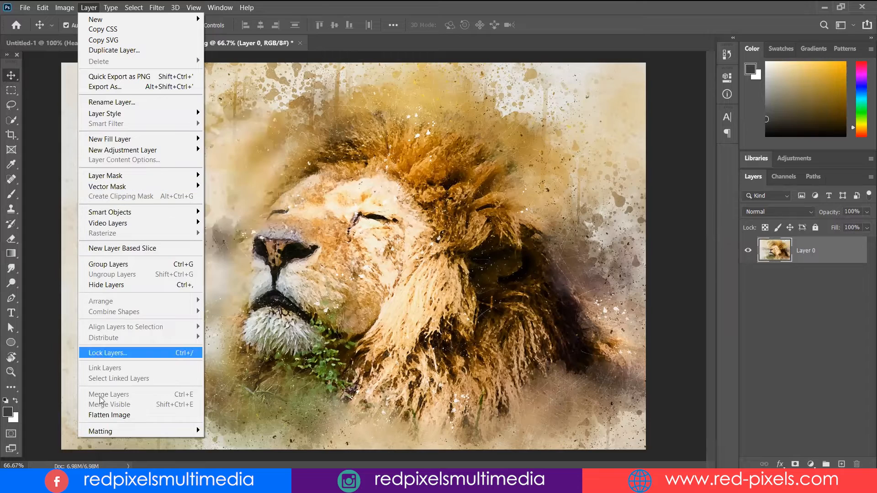
{"action": "mouse_move", "coordinate": [176, 6]}
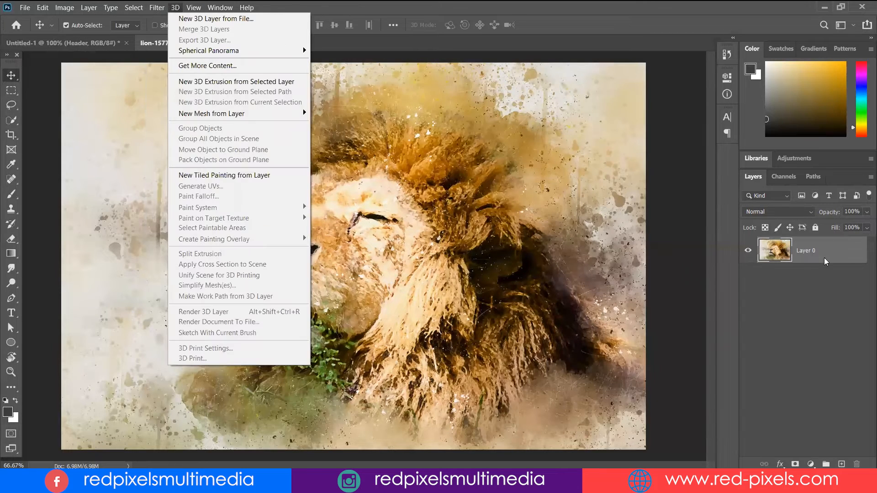
{"action": "left_click", "coordinate": [840, 248]}
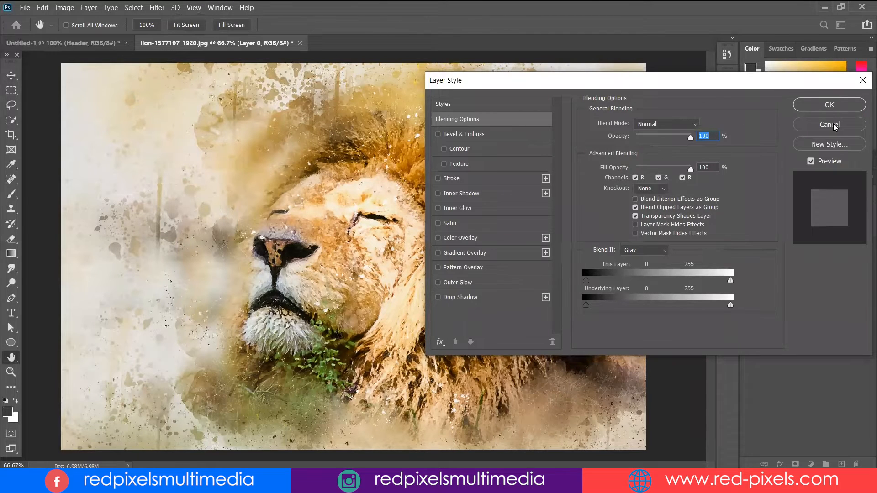
{"action": "left_click", "coordinate": [828, 124]}
Add an empty layer above the lion image and merge it down into Layer 0.
{"action": "left_click", "coordinate": [89, 7]}
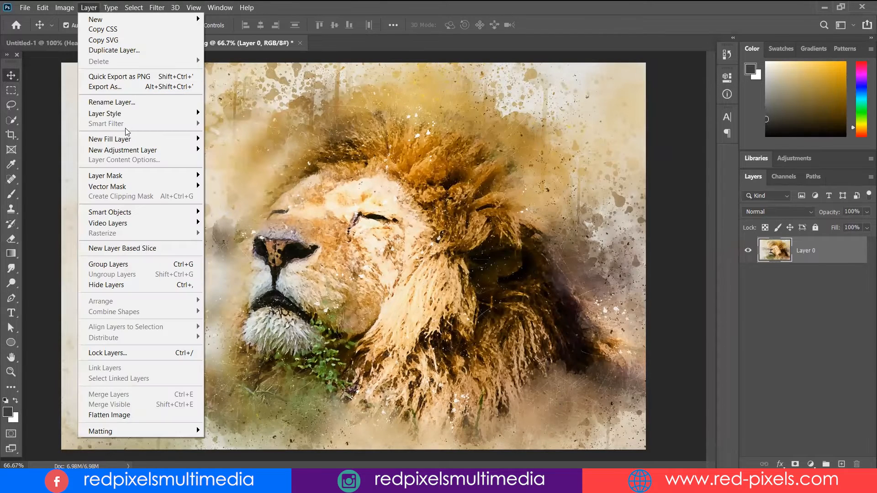
{"action": "mouse_move", "coordinate": [141, 139]}
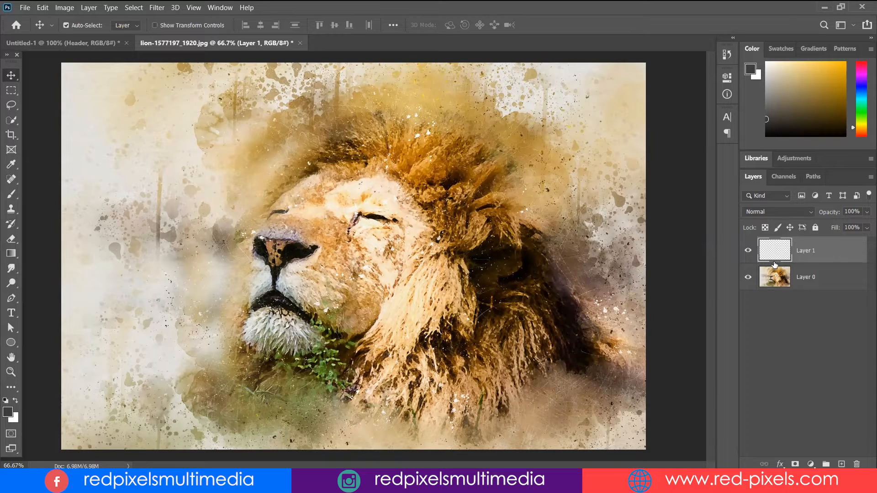
{"action": "key", "text": "ctrl+e"}
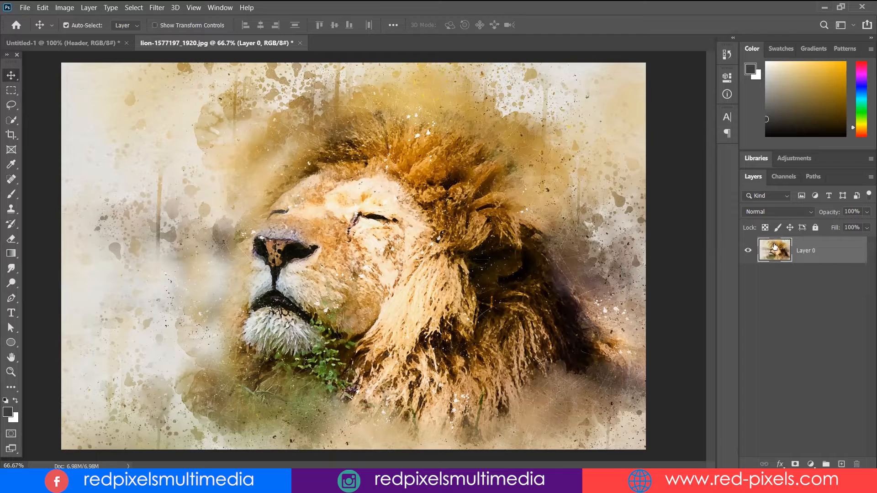
Add a Gradient fill layer over the lion image using the cyan-to-purple gradient preset.
{"action": "left_click", "coordinate": [91, 9]}
{"action": "mouse_move", "coordinate": [131, 140]}
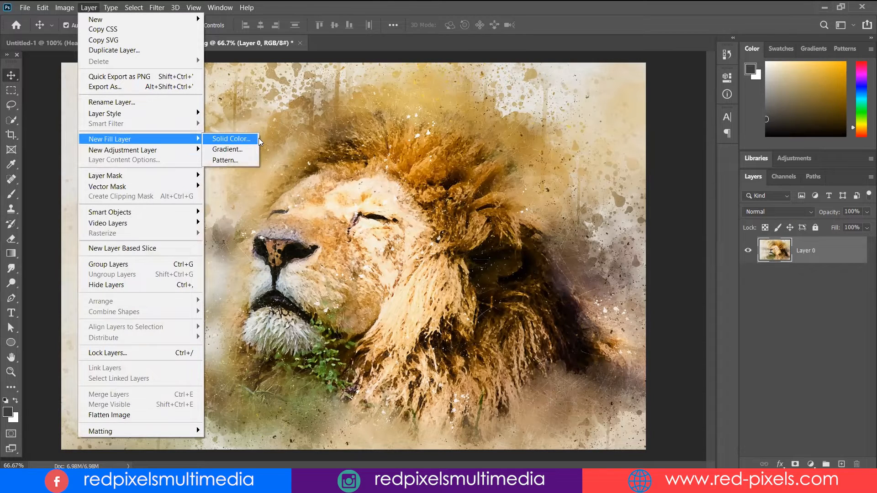
{"action": "left_click", "coordinate": [236, 147]}
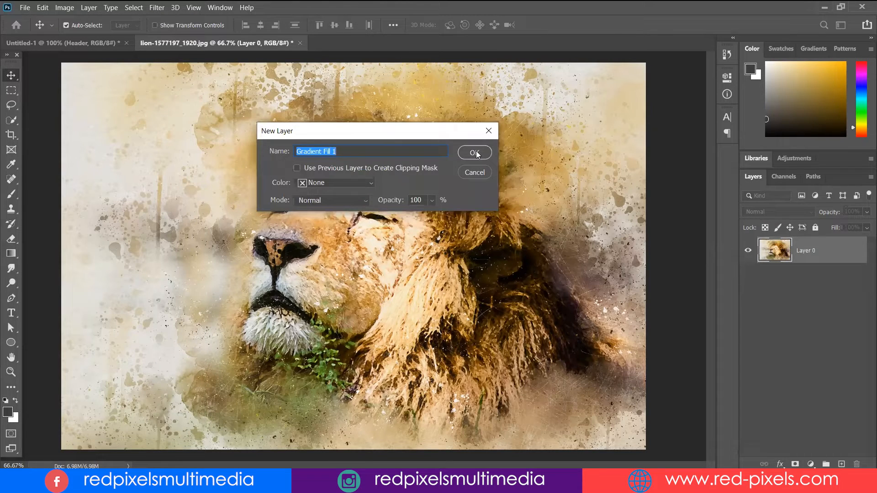
{"action": "left_click", "coordinate": [476, 150]}
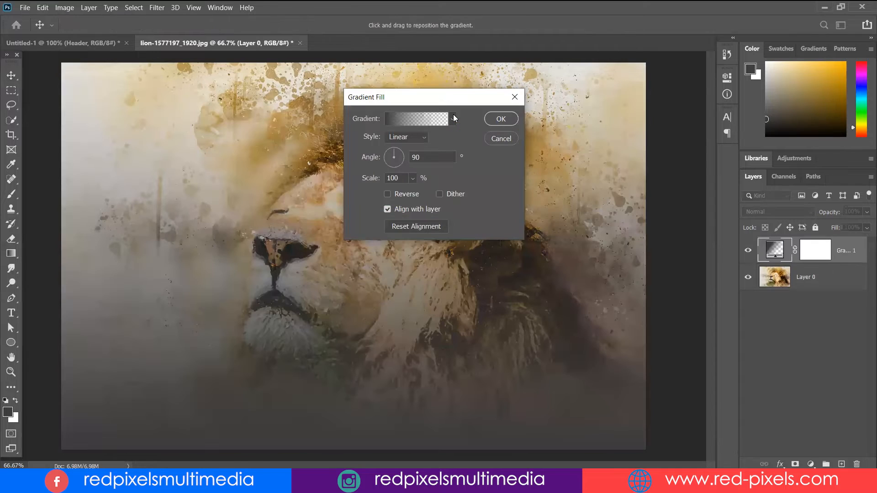
{"action": "left_click", "coordinate": [453, 117]}
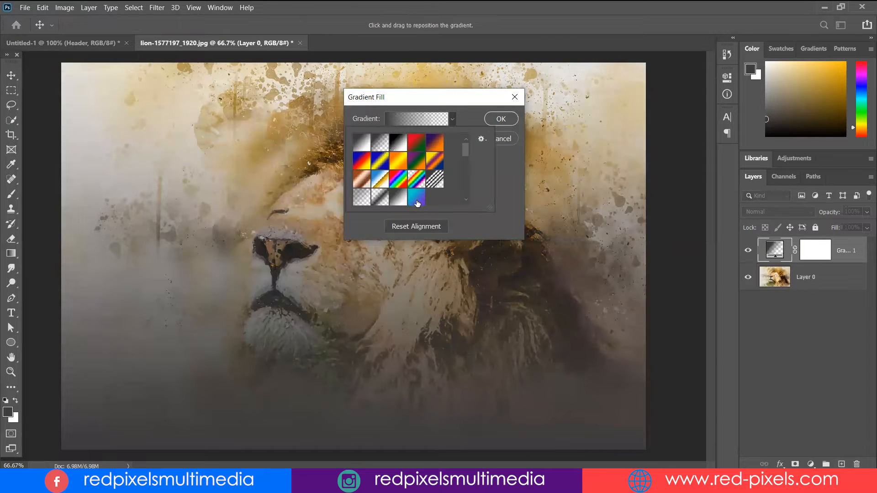
{"action": "left_click", "coordinate": [416, 196]}
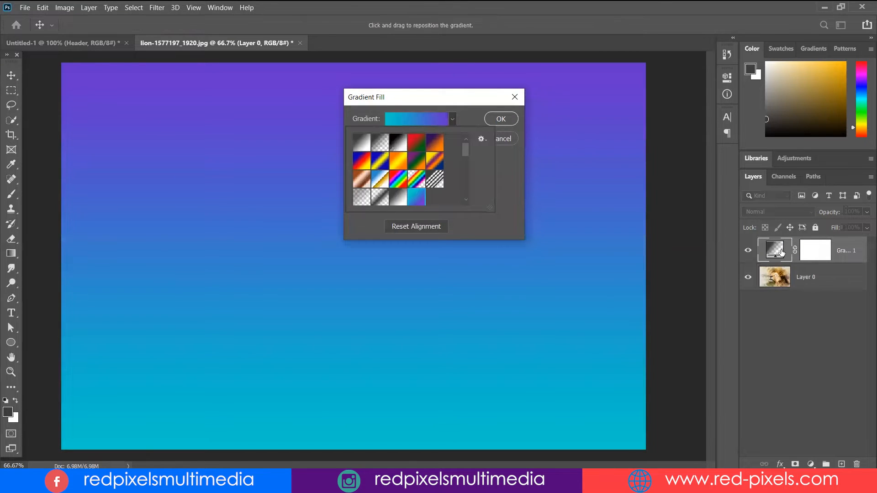
{"action": "key", "text": "Return"}
Toggle the gradient fill layer's visibility off and on a few times and delete the layer.
{"action": "left_click", "coordinate": [747, 257]}
{"action": "left_click", "coordinate": [747, 256]}
{"action": "left_click", "coordinate": [747, 257]}
{"action": "left_click", "coordinate": [747, 257]}
{"action": "key", "text": "Delete"}
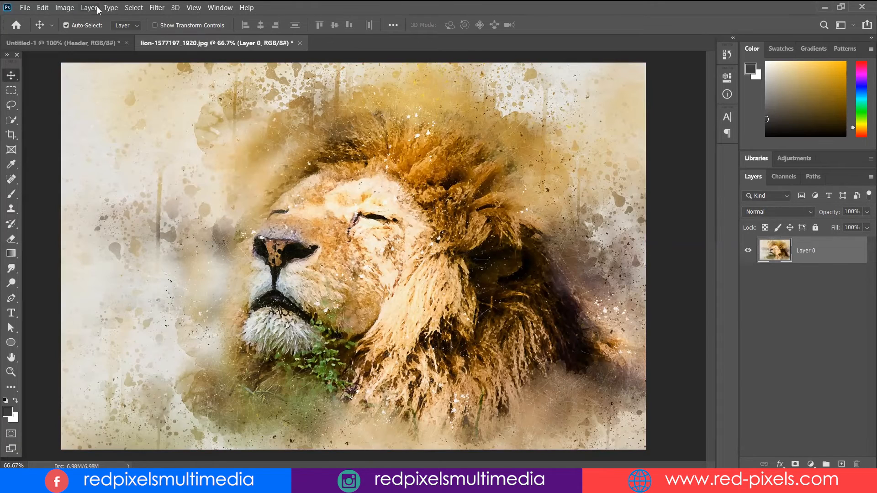
Add a Solid Color fill layer in a coral red over the lion image and delete it.
{"action": "left_click", "coordinate": [88, 8]}
{"action": "mouse_move", "coordinate": [125, 144]}
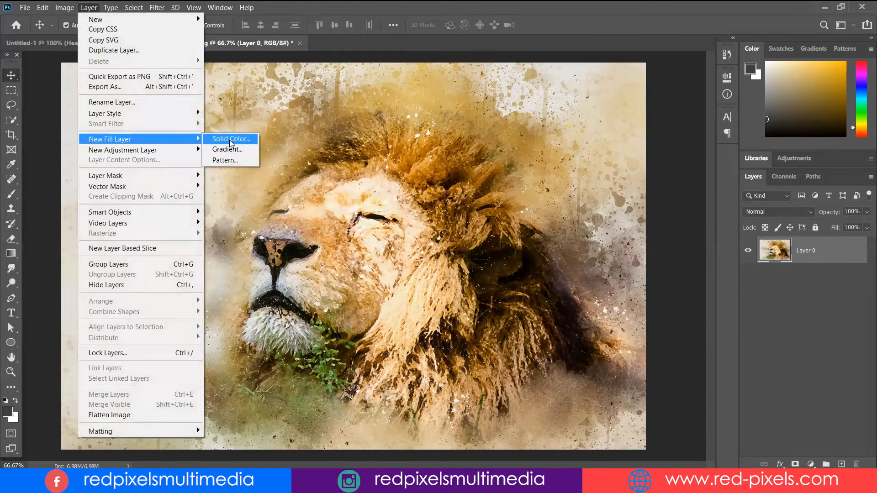
{"action": "left_click", "coordinate": [210, 137]}
{"action": "left_click", "coordinate": [468, 154]}
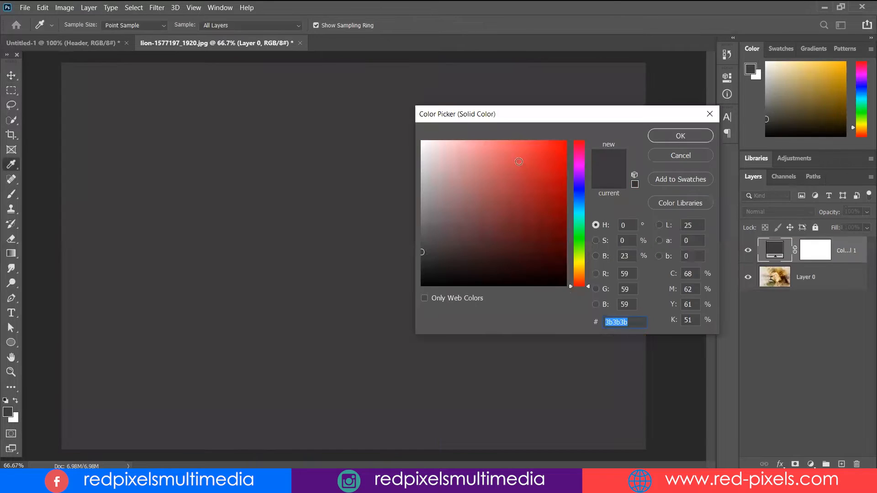
{"action": "mouse_move", "coordinate": [510, 154]}
{"action": "left_mouse_down"}
{"action": "mouse_move", "coordinate": [487, 184]}
{"action": "mouse_move", "coordinate": [512, 159]}
{"action": "left_mouse_up"}
{"action": "left_click", "coordinate": [663, 135]}
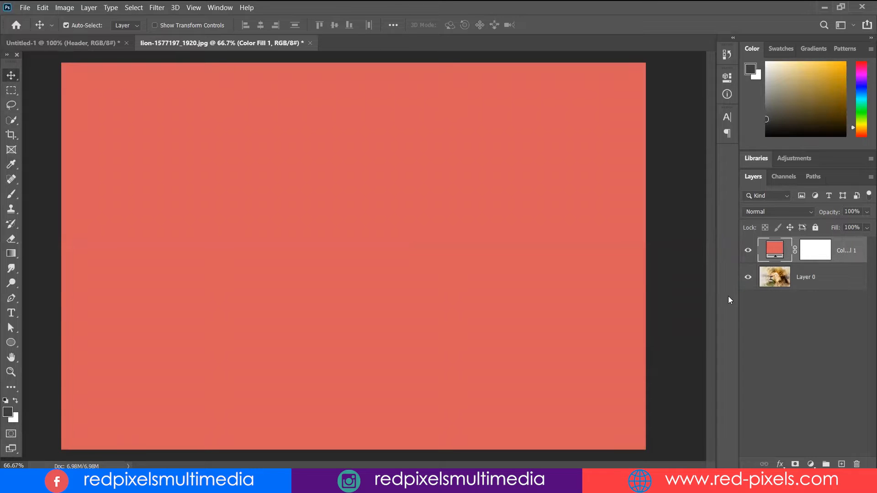
{"action": "key", "text": "Delete"}
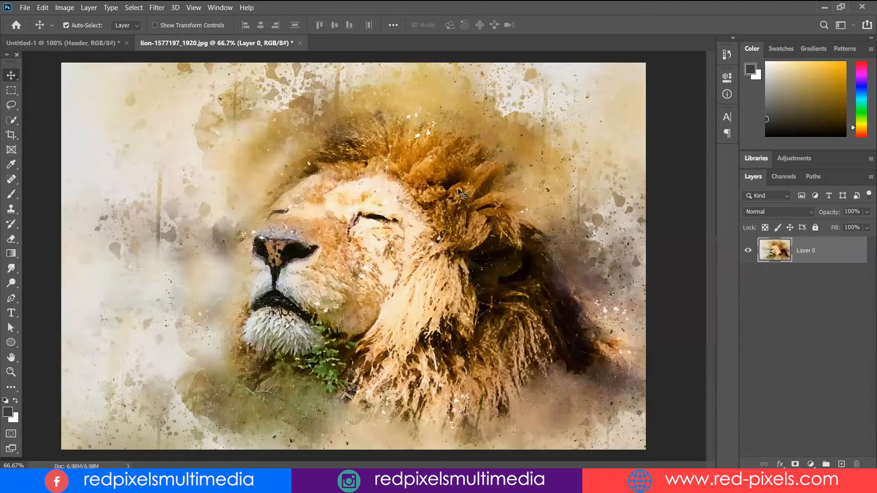
Add a horizontal text layer with the placeholder Lorem Ipsum in the pale area left of the lion's face.
{"action": "left_click", "coordinate": [88, 8]}
{"action": "mouse_move", "coordinate": [165, 235]}
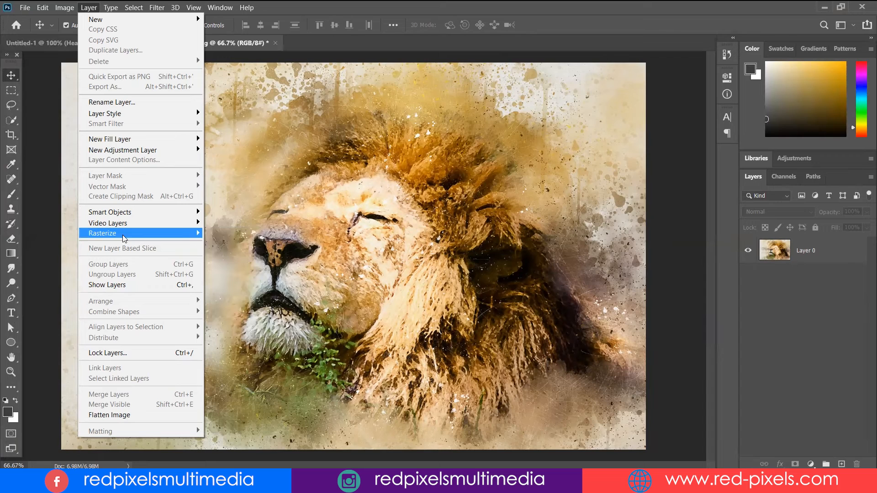
{"action": "left_click", "coordinate": [835, 317]}
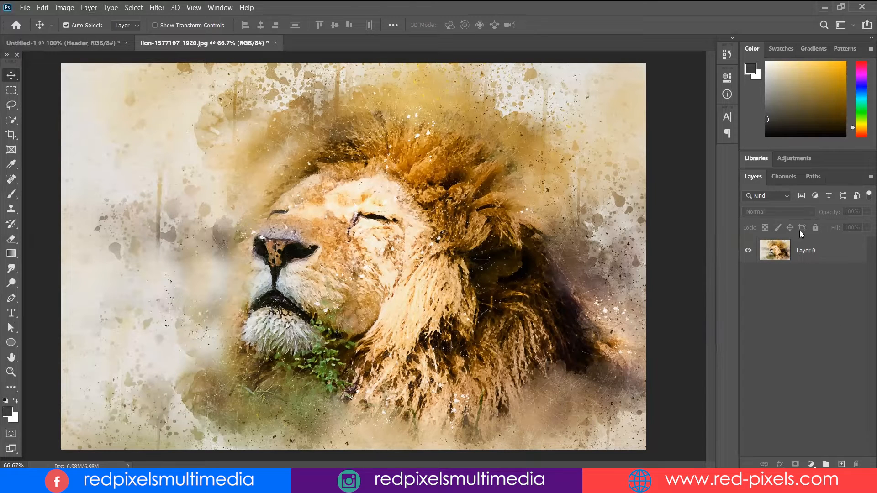
{"action": "left_click", "coordinate": [11, 313]}
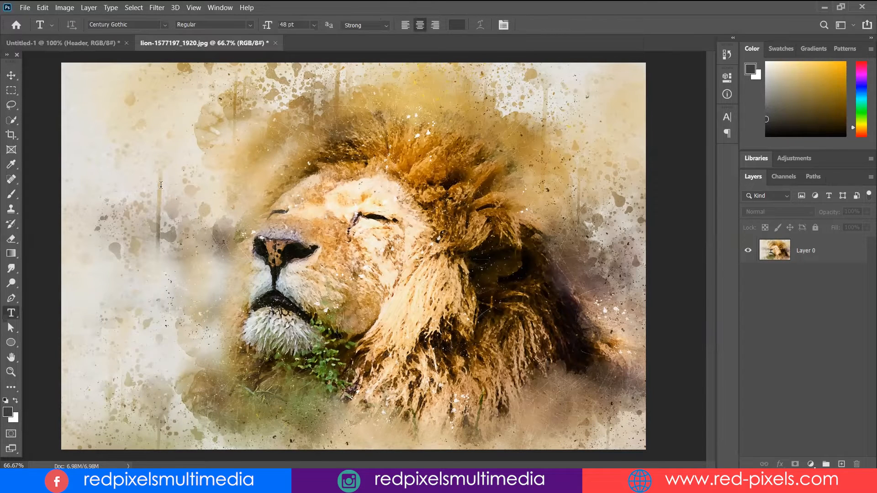
{"action": "left_click", "coordinate": [160, 184]}
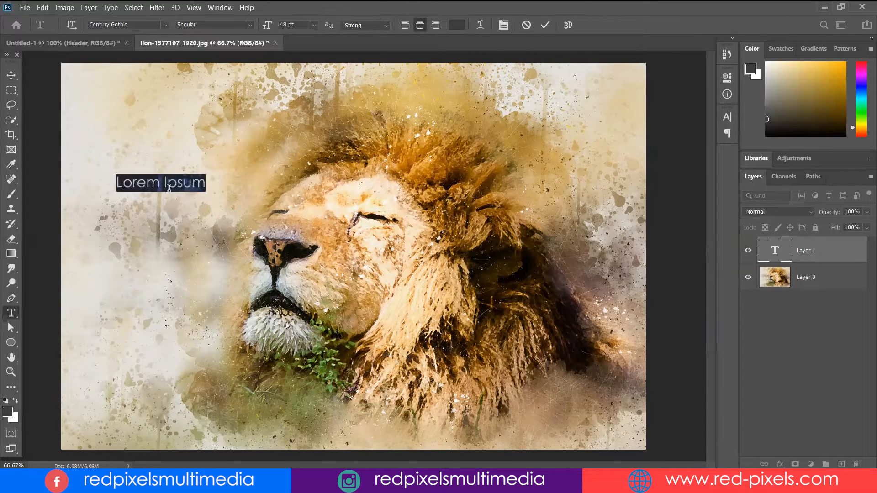
{"action": "left_click", "coordinate": [11, 75]}
Draw a dark ellipse shape about 224 by 205 px below the Lorem Ipsum text.
{"action": "left_click", "coordinate": [11, 342]}
{"action": "left_click_drag", "start_coordinate": [175, 275], "coordinate": [218, 301]}
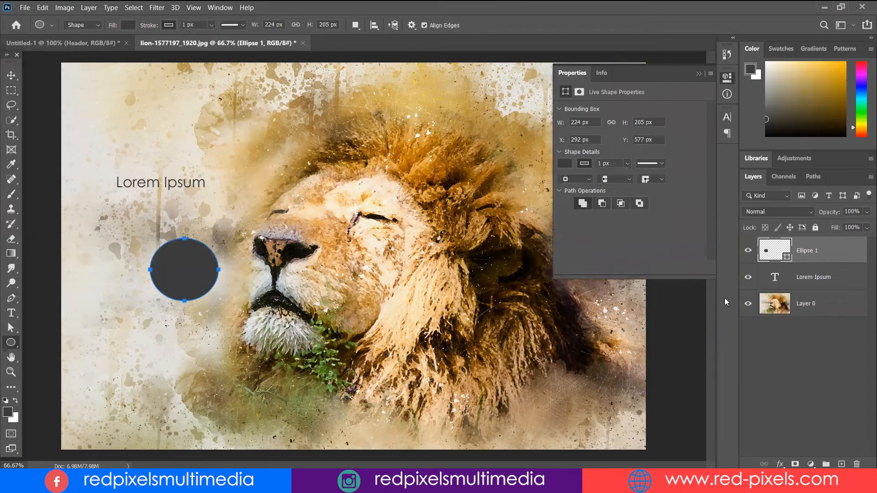
{"action": "left_click", "coordinate": [834, 343]}
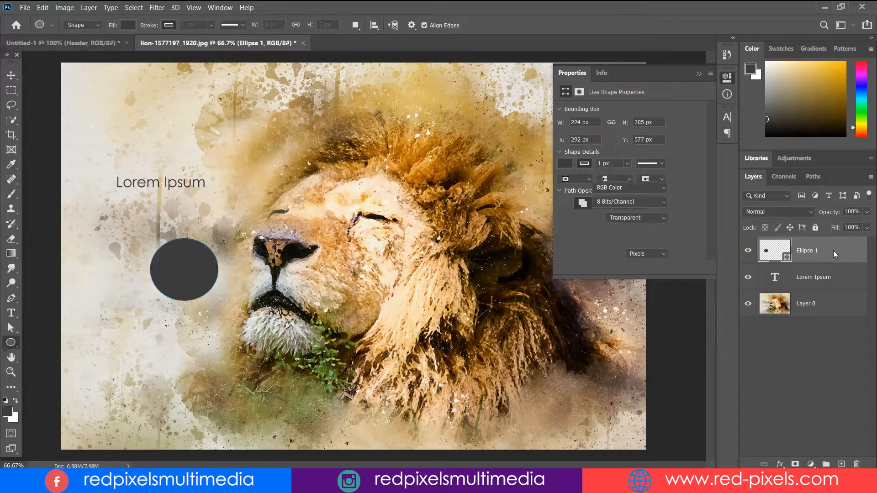
Examine the layer commands offered for the ellipse shape layer, including Rasterize Layer, without applying any.
{"action": "left_click", "coordinate": [839, 250]}
{"action": "right_click", "coordinate": [838, 251]}
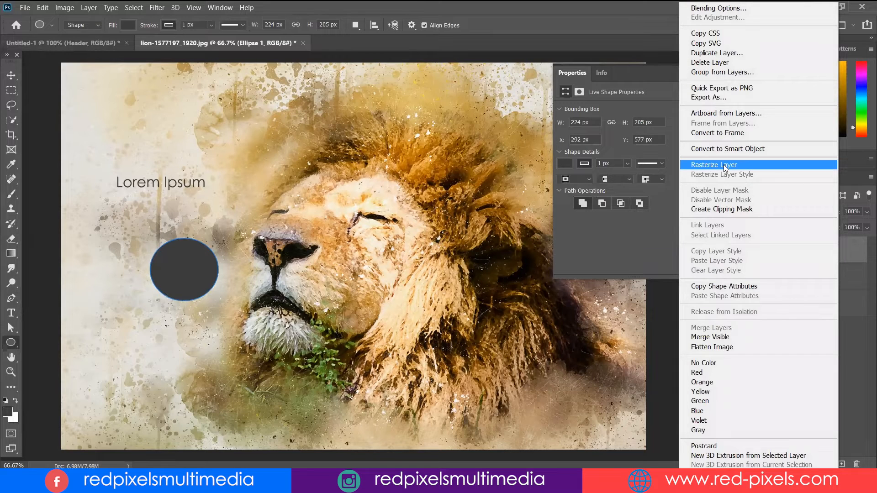
{"action": "left_click", "coordinate": [852, 279]}
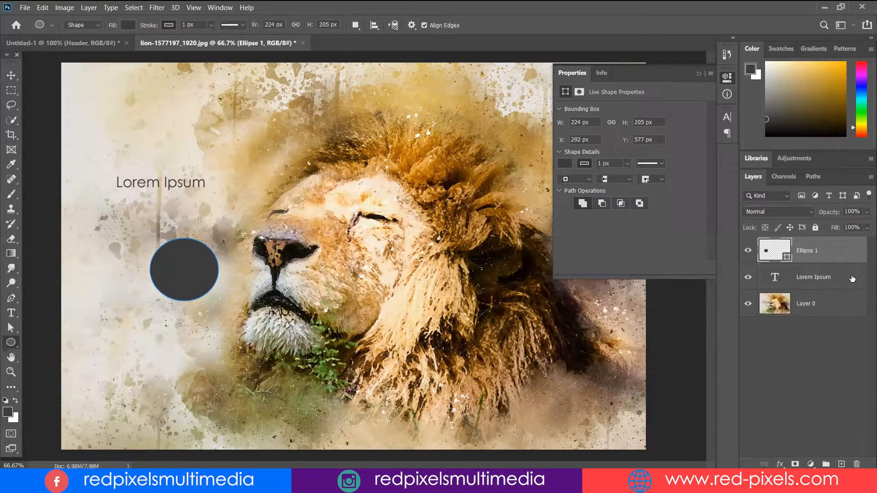
Rasterize the Lorem Ipsum type layer and undo the rasterization.
{"action": "right_click", "coordinate": [851, 277]}
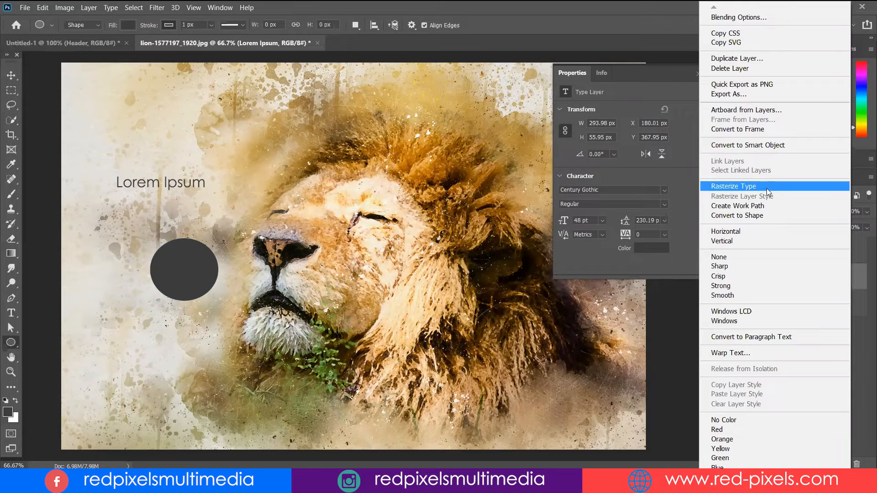
{"action": "left_click", "coordinate": [765, 185]}
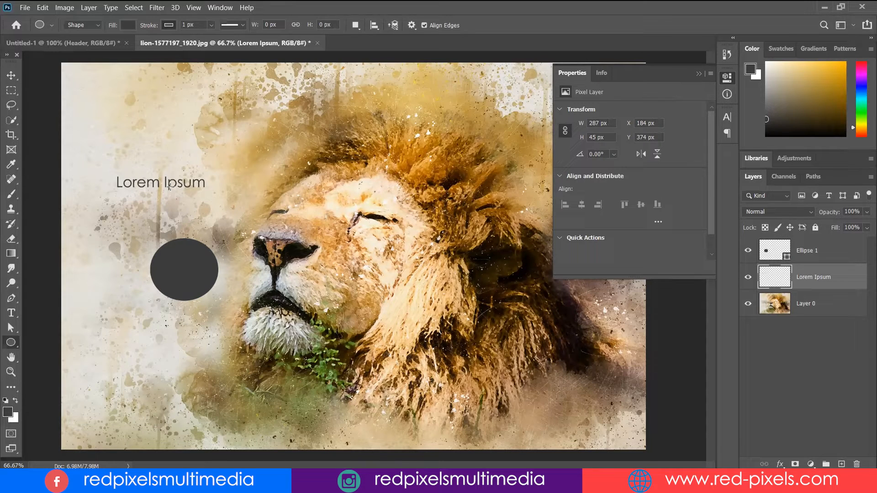
{"action": "key", "text": "ctrl+z"}
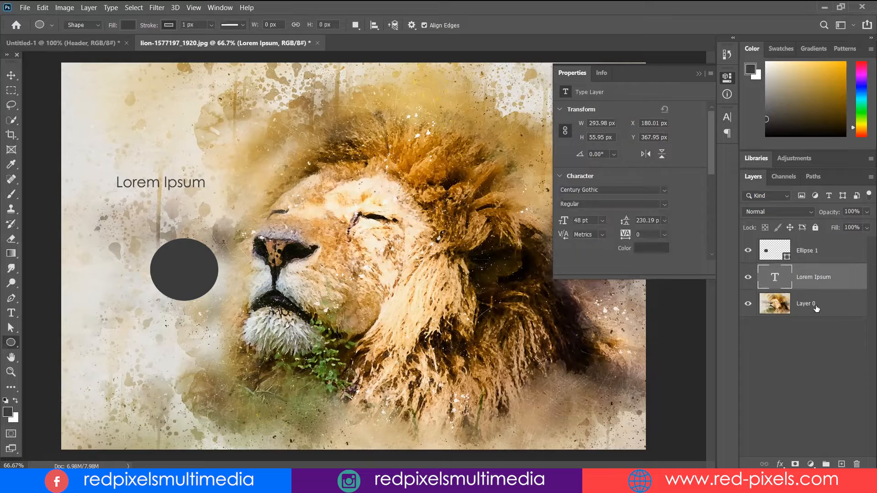
Undo the ellipse shape and the Lorem Ipsum text layers, back to the lion image layer alone.
{"action": "key", "text": "ctrl+z"}
{"action": "key", "text": "ctrl+z"}
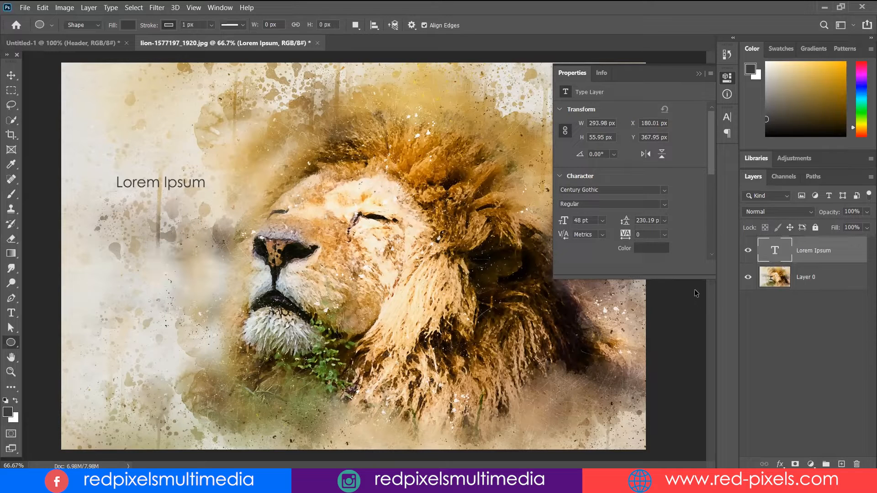
{"action": "left_click", "coordinate": [91, 7]}
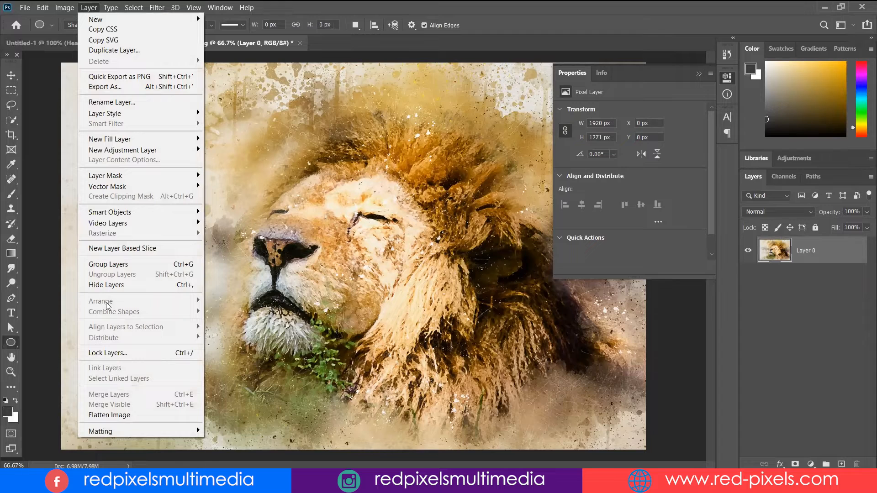
{"action": "left_click", "coordinate": [726, 80]}
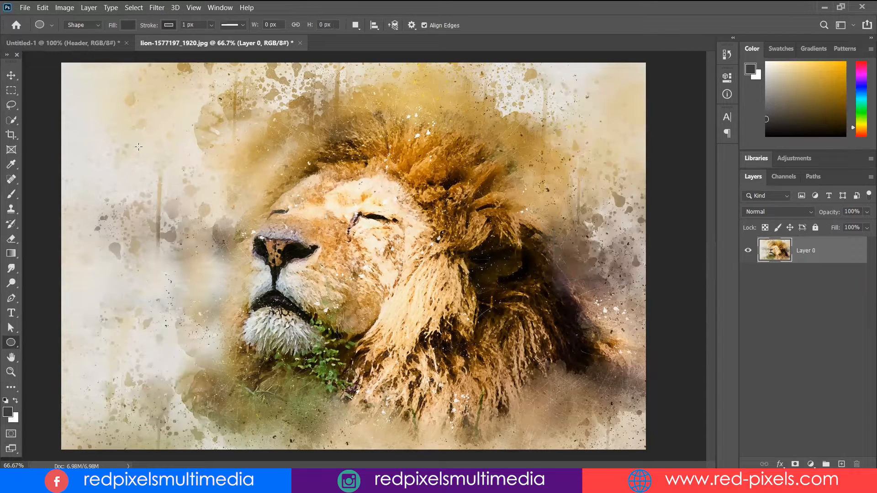
Draw a large dark ellipse about 1477 by 963 px over the lion and view its Arrange options.
{"action": "left_click_drag", "start_coordinate": [135, 112], "coordinate": [585, 405]}
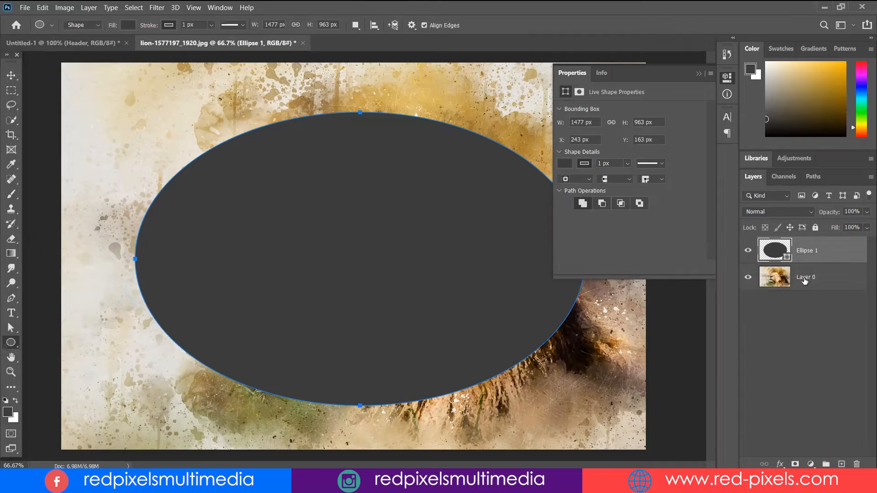
{"action": "left_click", "coordinate": [88, 7]}
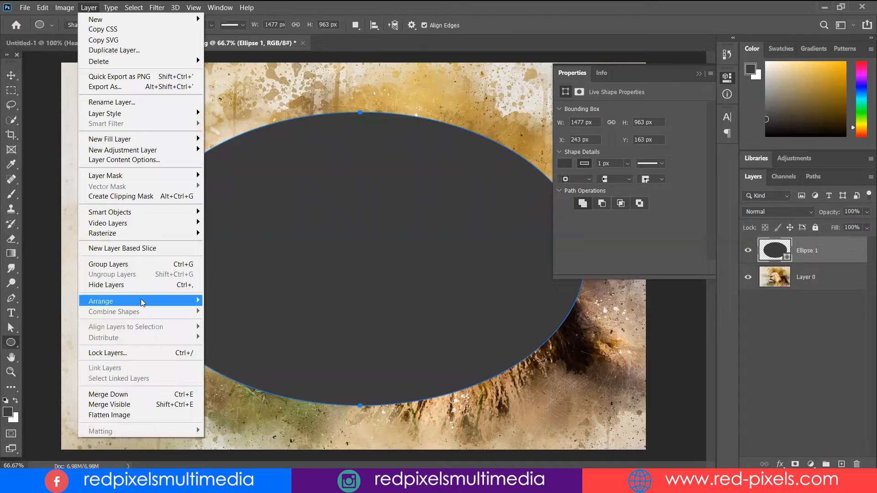
{"action": "mouse_move", "coordinate": [146, 301]}
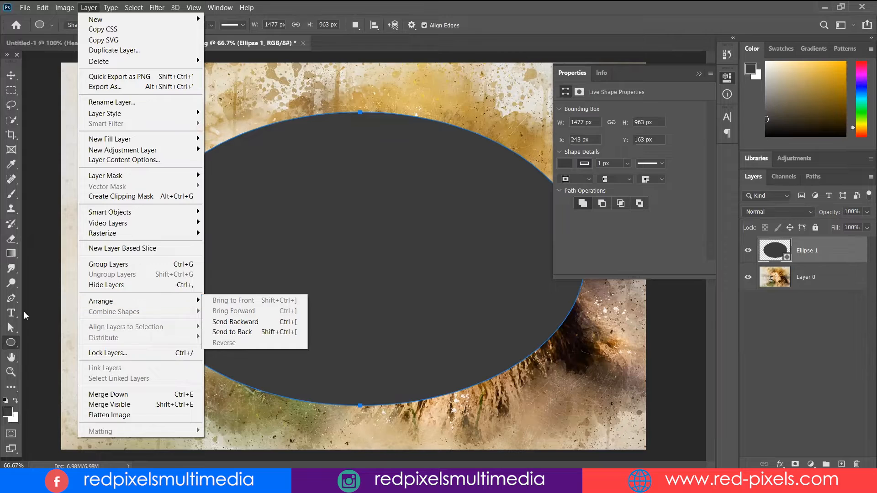
Draw a red ellipse about 638 by 607 px overlapping the large ellipse's upper-left edge, positioned at about X 80, Y 138 px.
{"action": "left_click", "coordinate": [11, 342]}
{"action": "left_click_drag", "start_coordinate": [101, 100], "coordinate": [295, 285]}
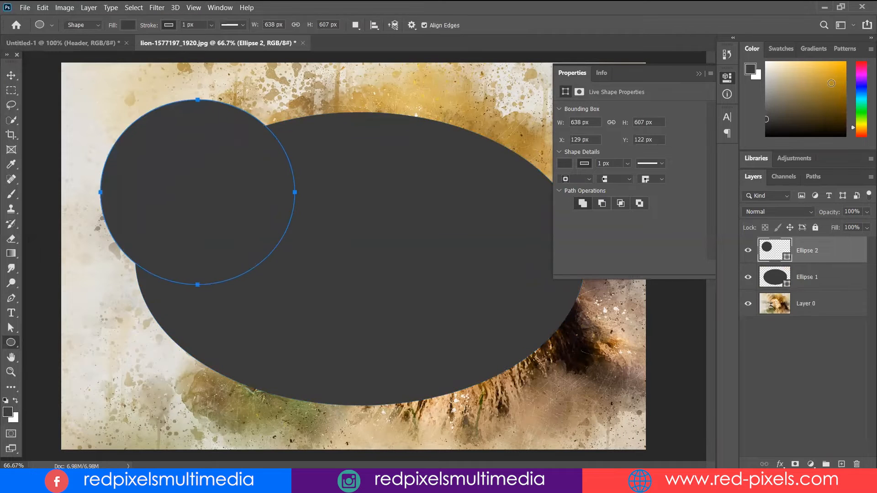
{"action": "left_click", "coordinate": [134, 25]}
{"action": "left_click", "coordinate": [133, 86]}
{"action": "left_click", "coordinate": [11, 75]}
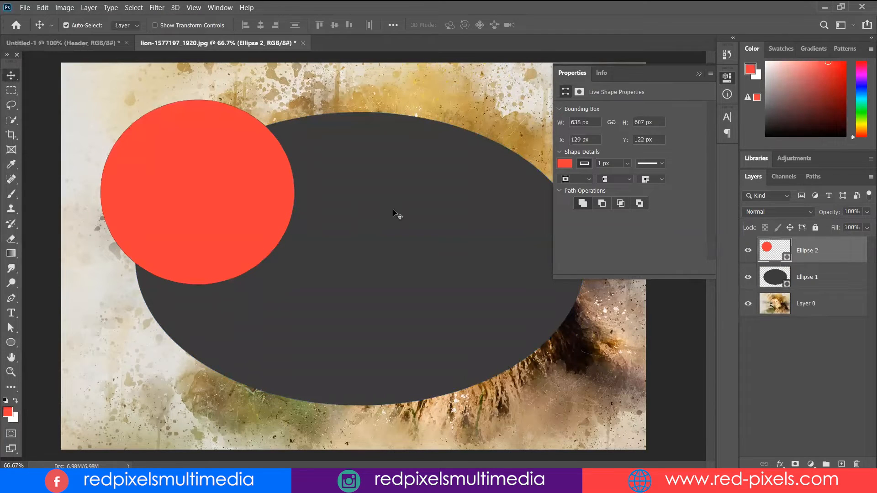
{"action": "left_click_drag", "start_coordinate": [222, 184], "coordinate": [207, 189]}
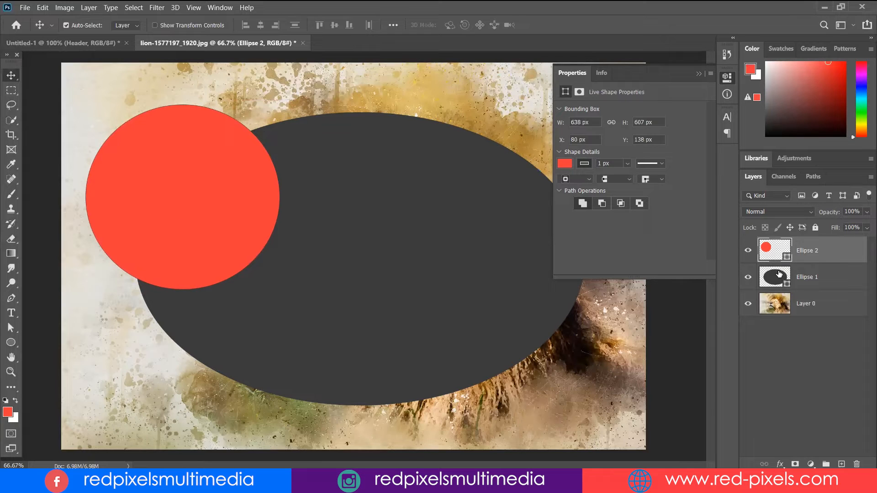
Bring the lion image layer to the front of the stack and send it to the back again.
{"action": "left_click", "coordinate": [818, 311]}
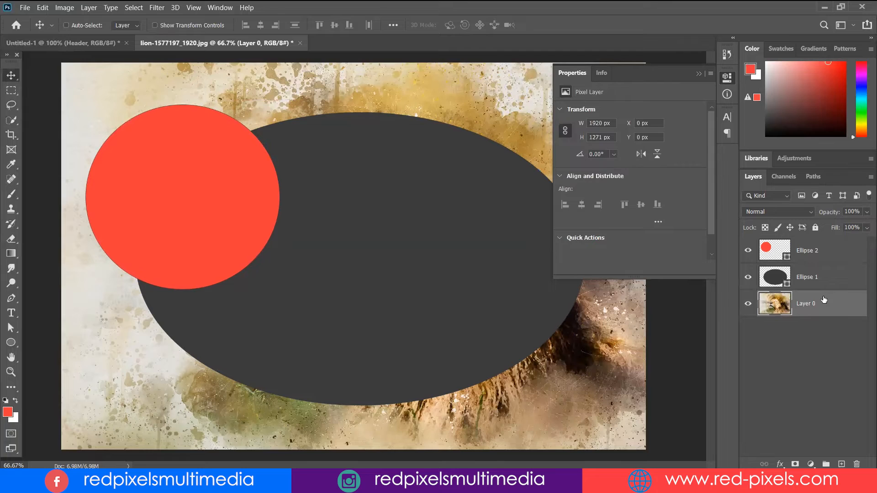
{"action": "key", "text": "ctrl+shift+bracketright"}
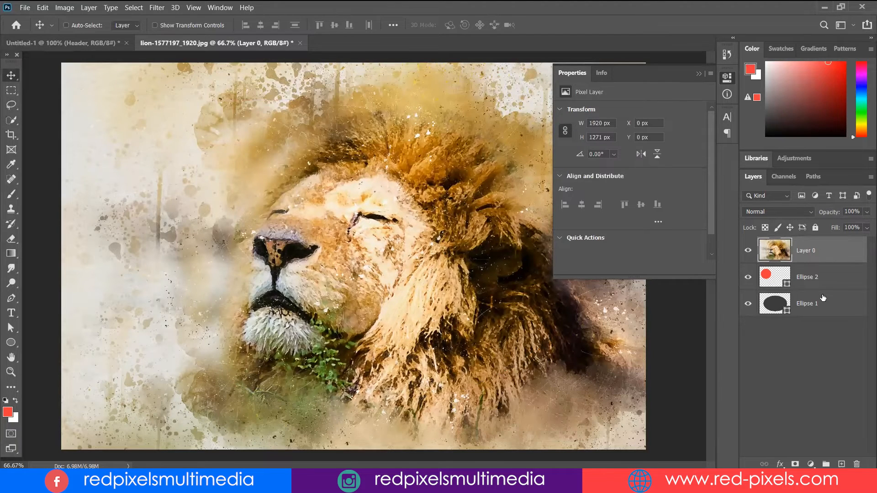
{"action": "key", "text": "ctrl+shift+bracketleft"}
Bring the lion image layer forward one level and send it backward one level with the Arrange commands.
{"action": "left_click", "coordinate": [67, 25]}
{"action": "left_click", "coordinate": [89, 8]}
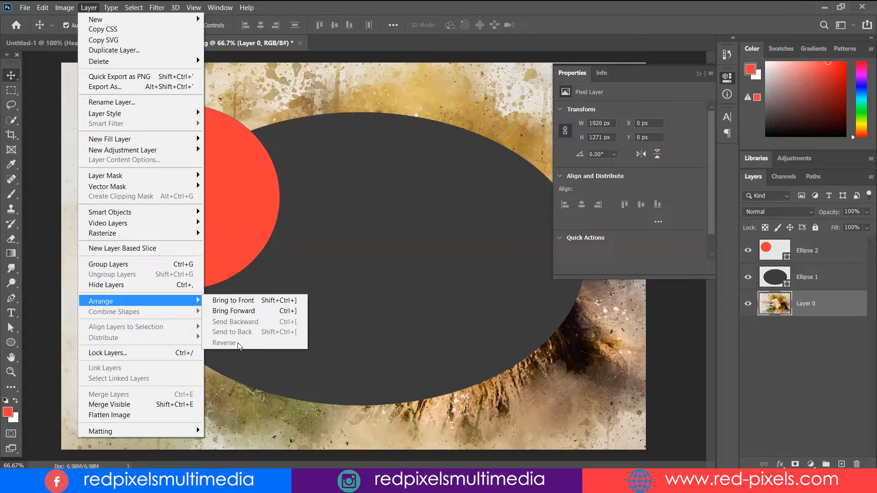
{"action": "left_click", "coordinate": [253, 311]}
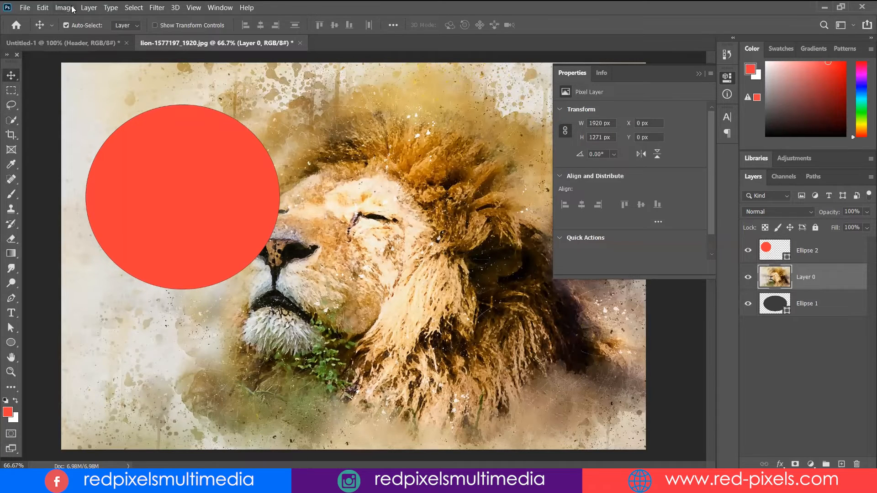
{"action": "left_click", "coordinate": [89, 7]}
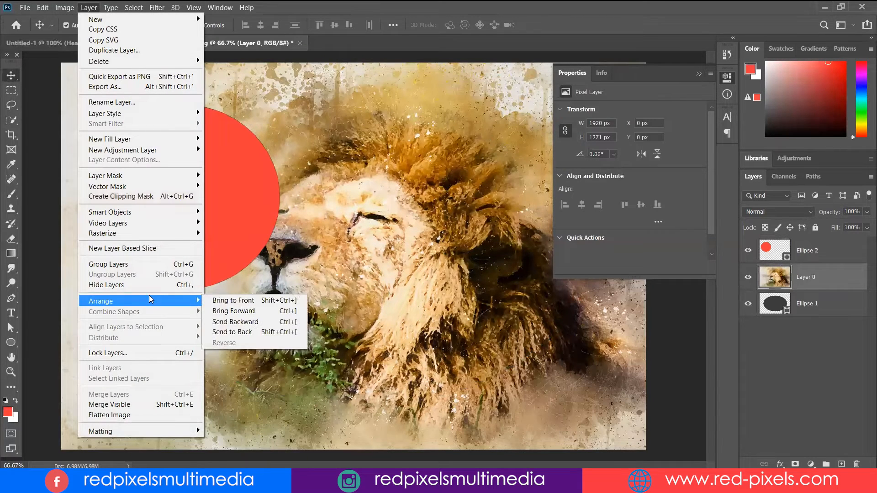
{"action": "left_click", "coordinate": [246, 321]}
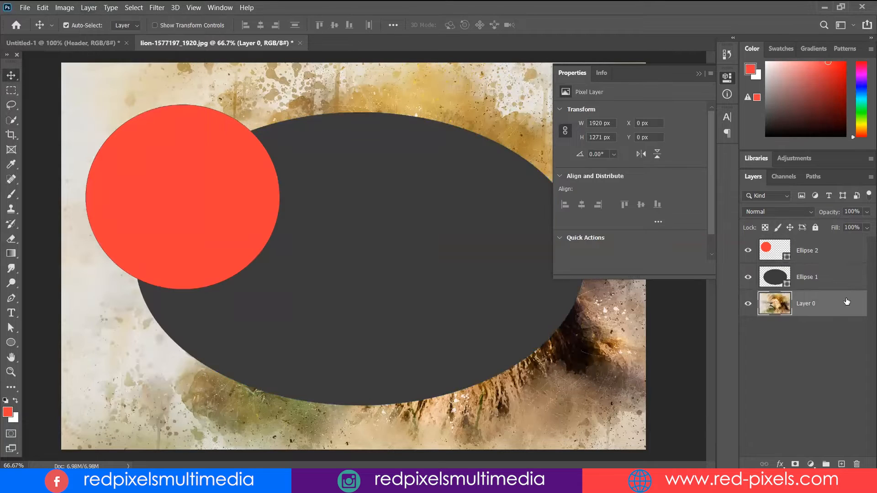
Select the red and the dark ellipse shape layers together.
{"action": "left_click", "coordinate": [821, 259]}
{"action": "left_click", "coordinate": [817, 276]}
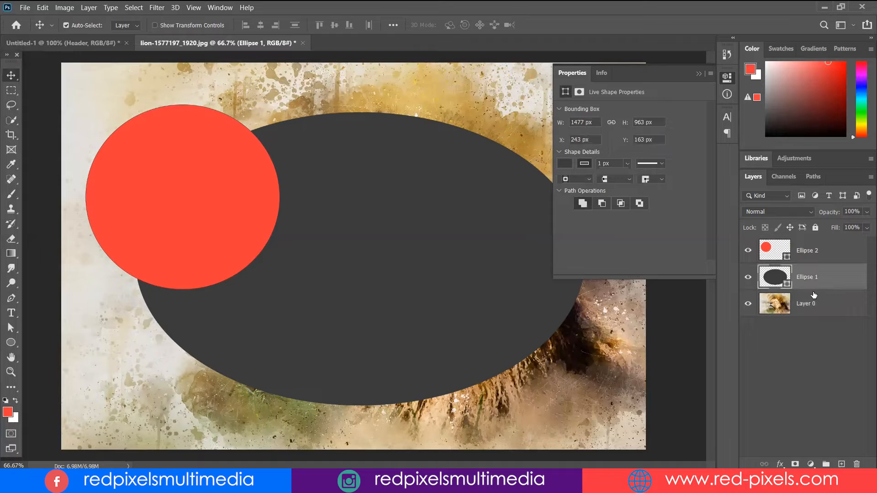
{"action": "left_click", "coordinate": [88, 8]}
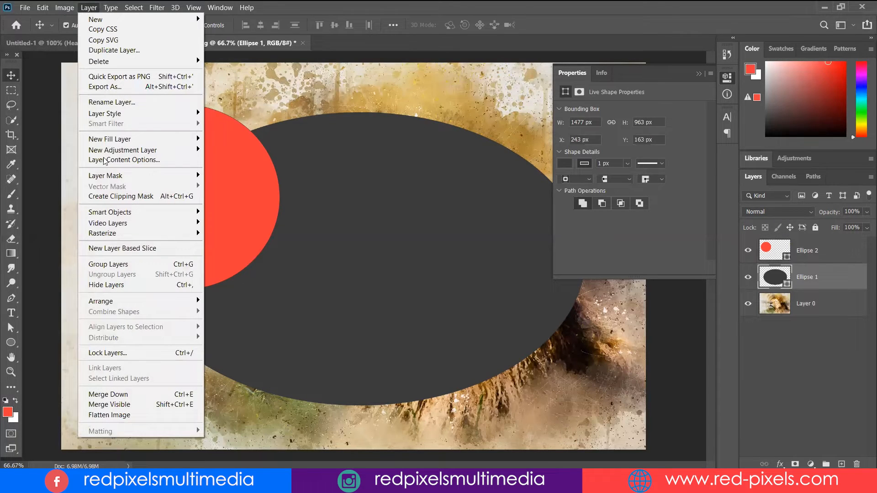
{"action": "left_click", "coordinate": [832, 251]}
{"action": "left_click", "coordinate": [833, 251]}
{"action": "left_click", "coordinate": [809, 267], "text": "shift"}
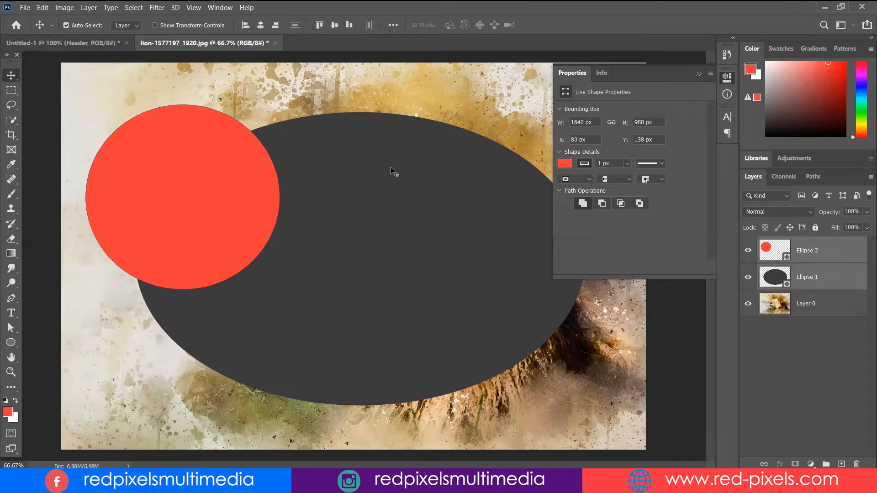
Combine the two ellipses with Unite Shapes and undo the combination.
{"action": "left_click", "coordinate": [88, 8]}
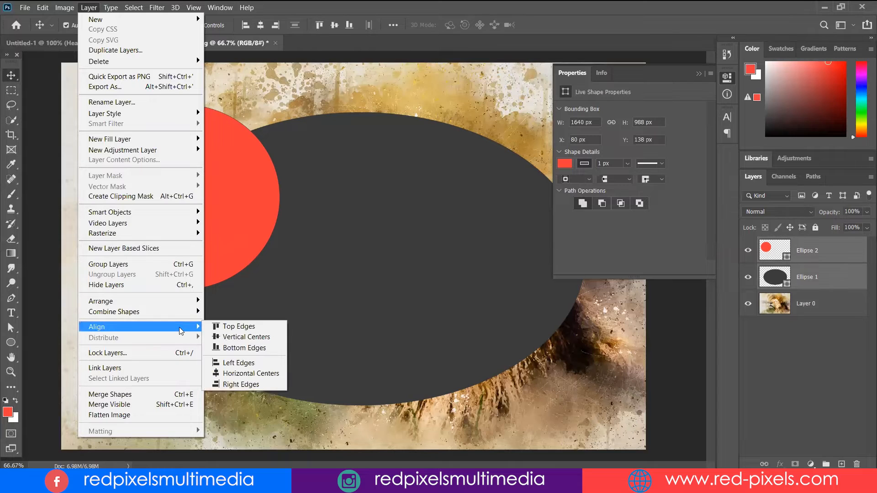
{"action": "mouse_move", "coordinate": [182, 312]}
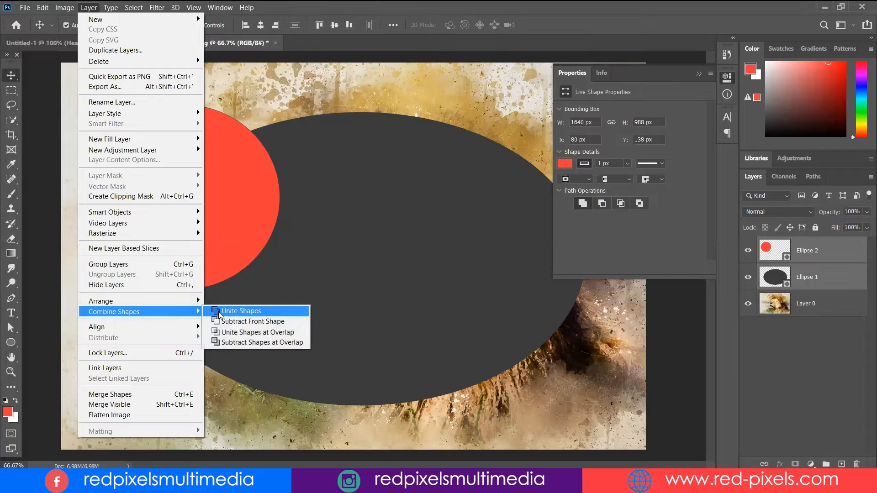
{"action": "left_click", "coordinate": [237, 311]}
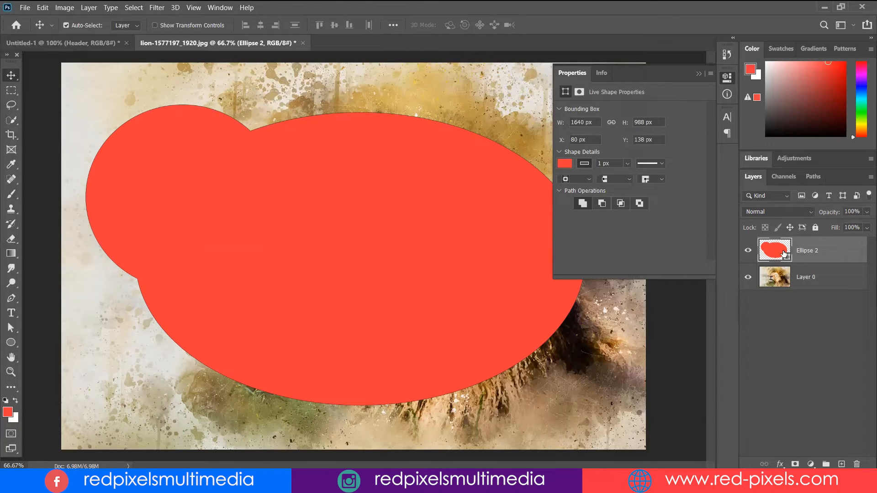
{"action": "key", "text": "ctrl+z"}
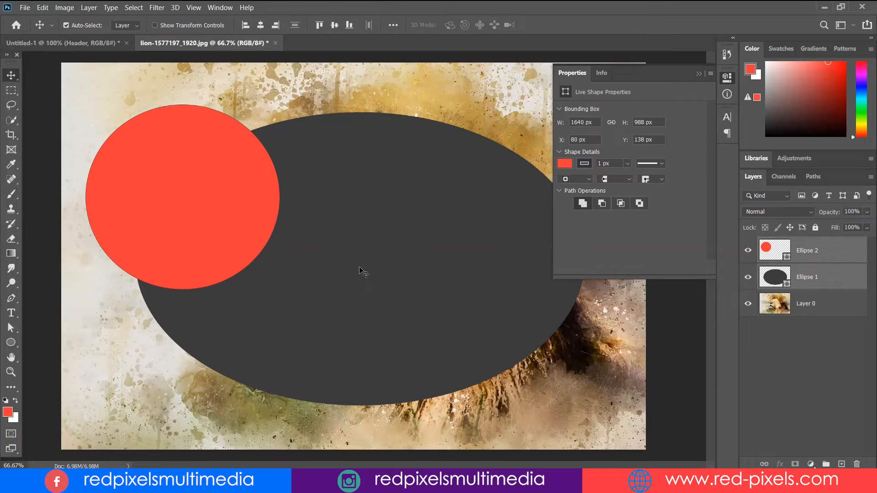
Rasterize both selected ellipse shape layers.
{"action": "right_click", "coordinate": [845, 259]}
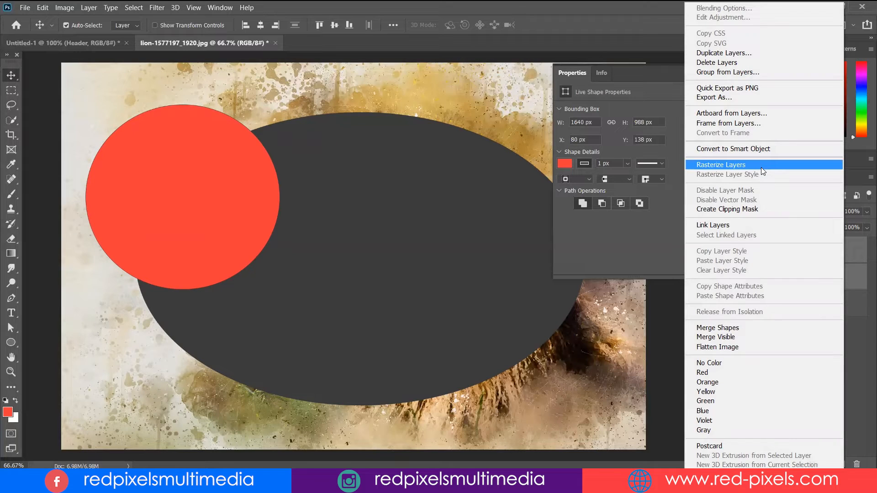
{"action": "left_click", "coordinate": [860, 335]}
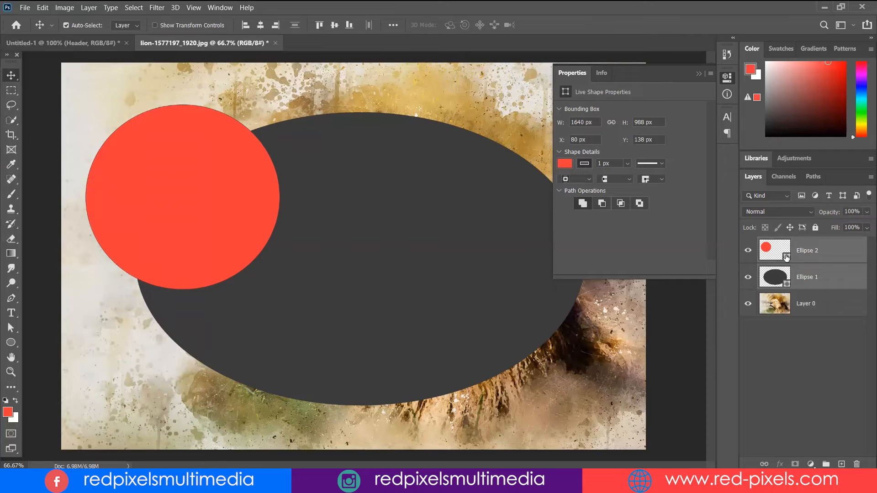
{"action": "right_click", "coordinate": [838, 252]}
{"action": "left_click", "coordinate": [702, 164]}
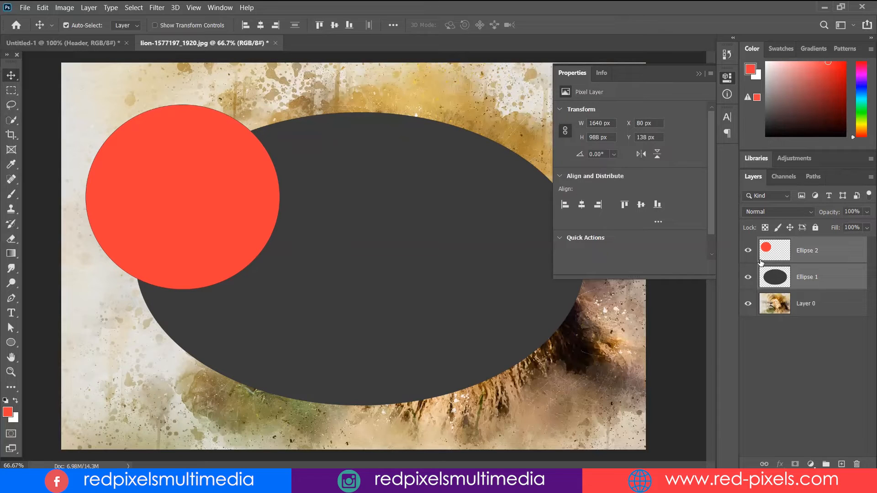
Merge the two rasterized ellipse layers, and undo both the merge and the rasterization.
{"action": "right_click", "coordinate": [831, 251]}
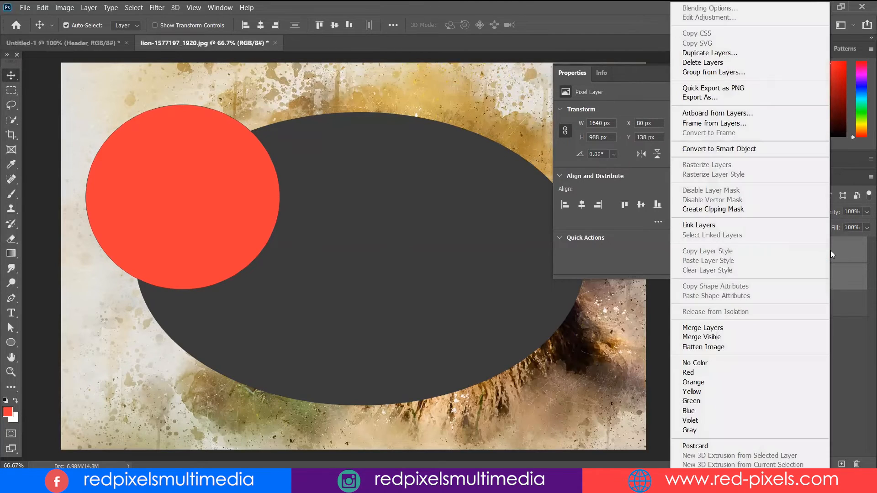
{"action": "left_click", "coordinate": [729, 327]}
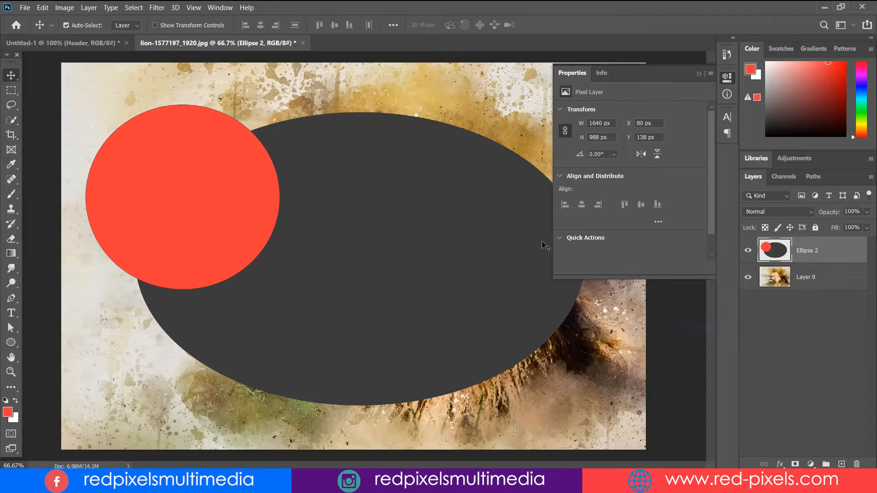
{"action": "key", "text": "ctrl+z"}
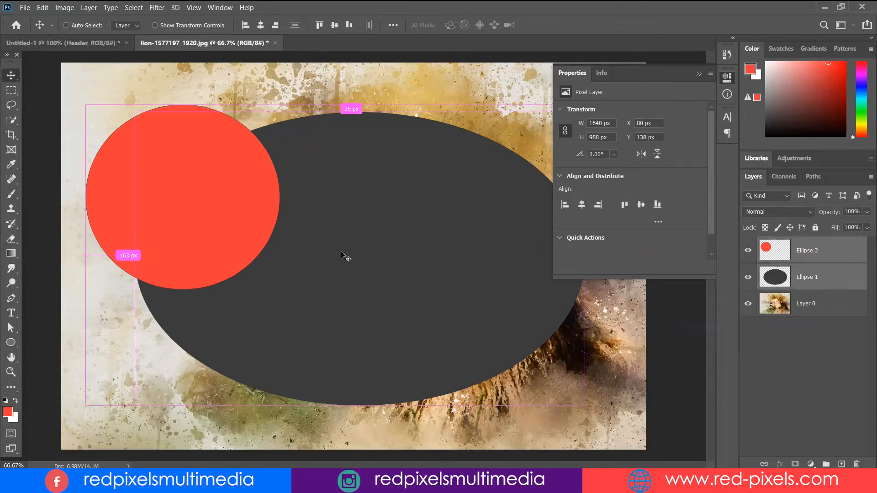
{"action": "key", "text": "ctrl"}
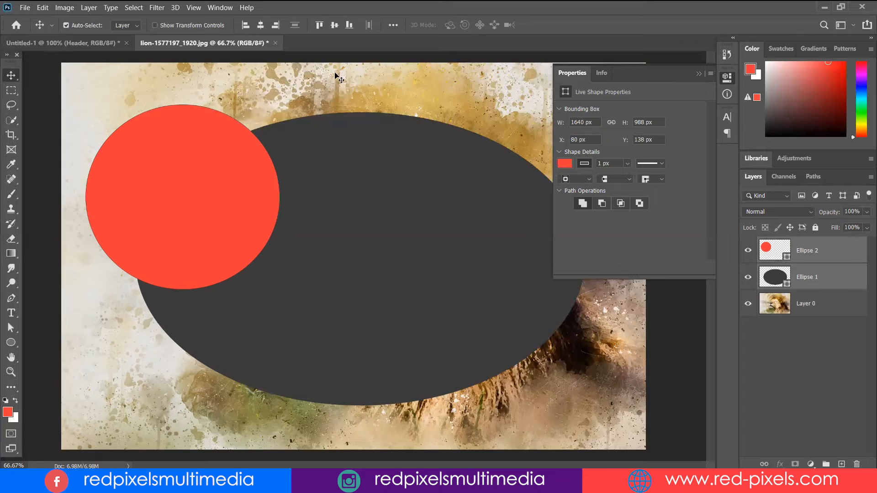
Cut the red ellipse out of the dark one with Subtract Front Shape and undo the subtraction.
{"action": "left_click", "coordinate": [88, 8]}
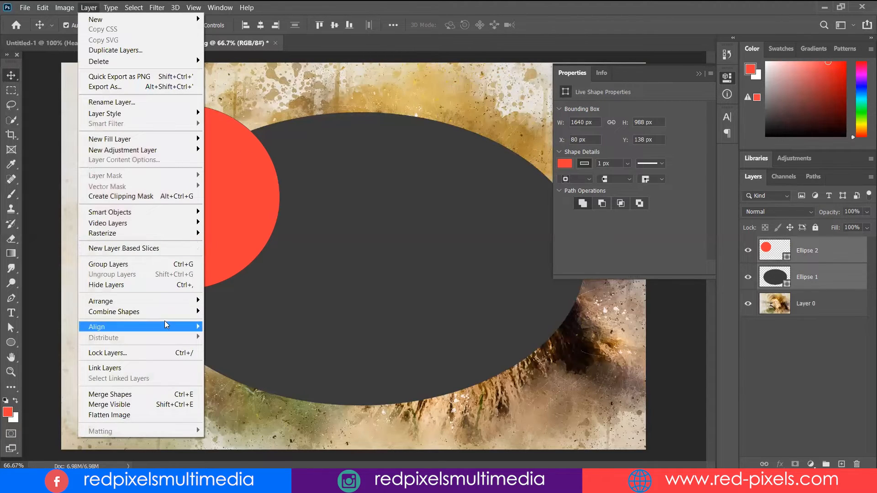
{"action": "mouse_move", "coordinate": [165, 316]}
{"action": "left_click", "coordinate": [270, 321]}
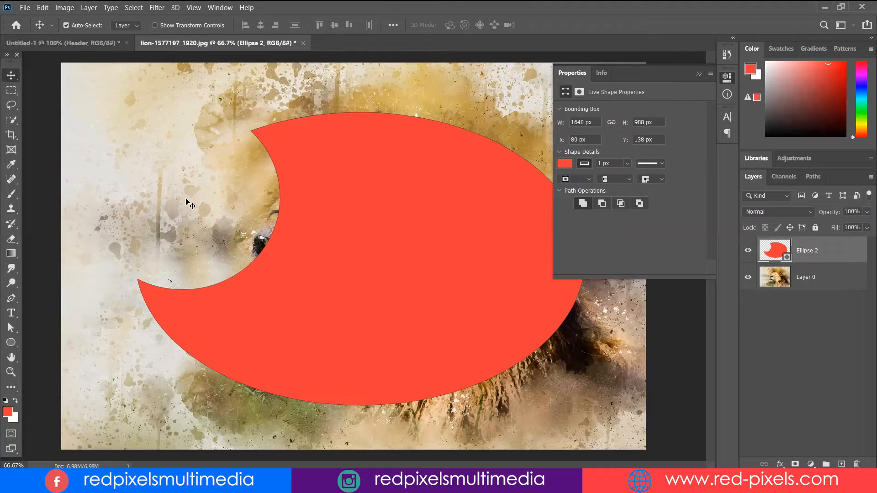
{"action": "key", "text": "ctrl+z"}
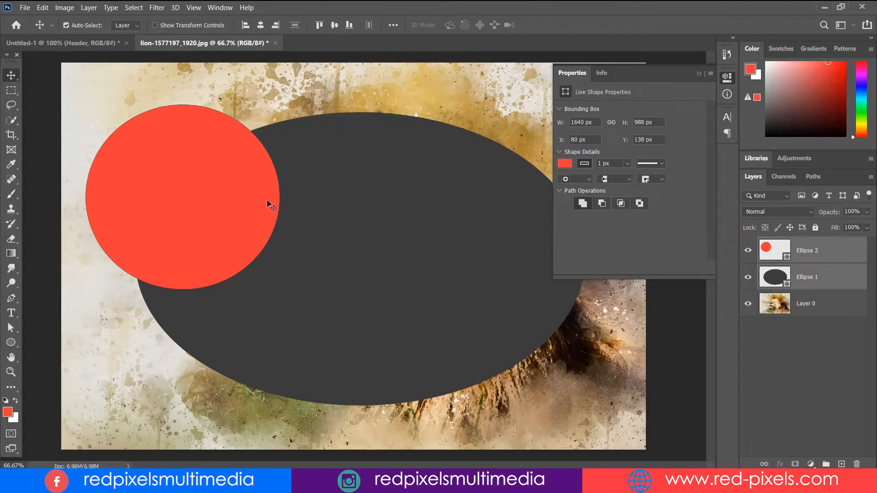
Examine the Lock Layers options for the two ellipse layers and close them without locking anything.
{"action": "left_click", "coordinate": [88, 8]}
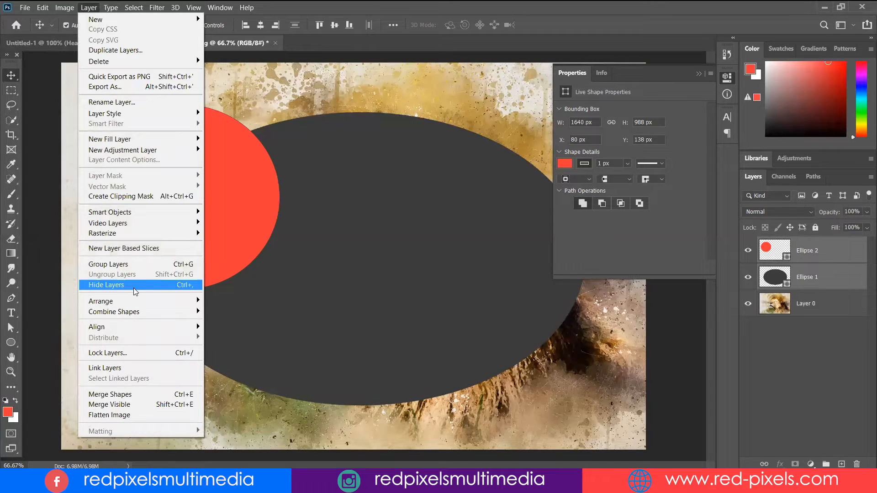
{"action": "left_click", "coordinate": [140, 356]}
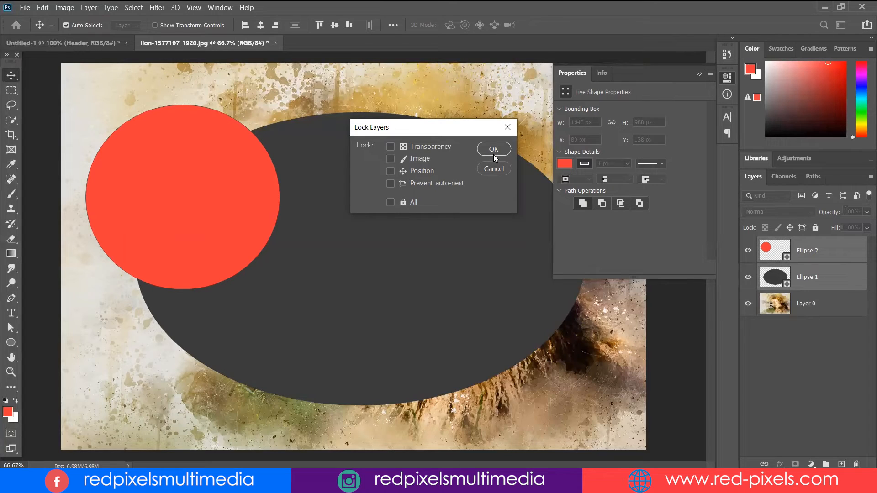
{"action": "left_click", "coordinate": [494, 169]}
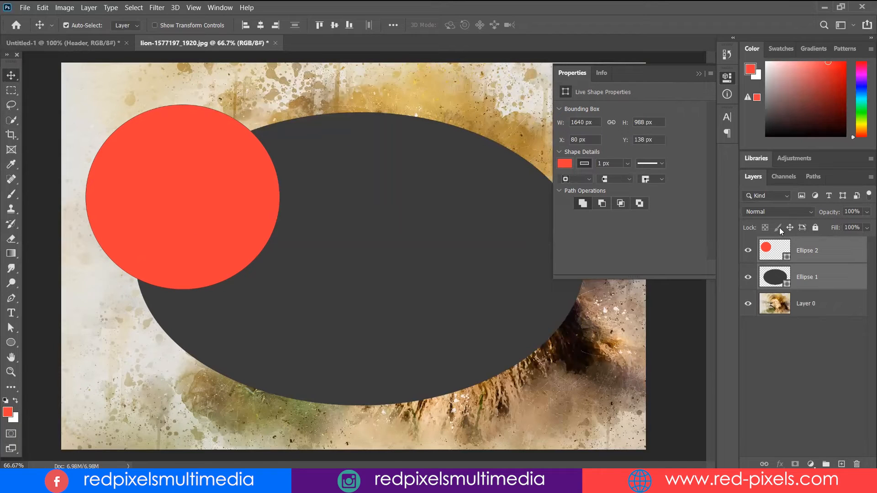
Switch to the Untitled-1 document, convert its locked Background into a regular layer, and clear the rectangular selection.
{"action": "left_click", "coordinate": [835, 350]}
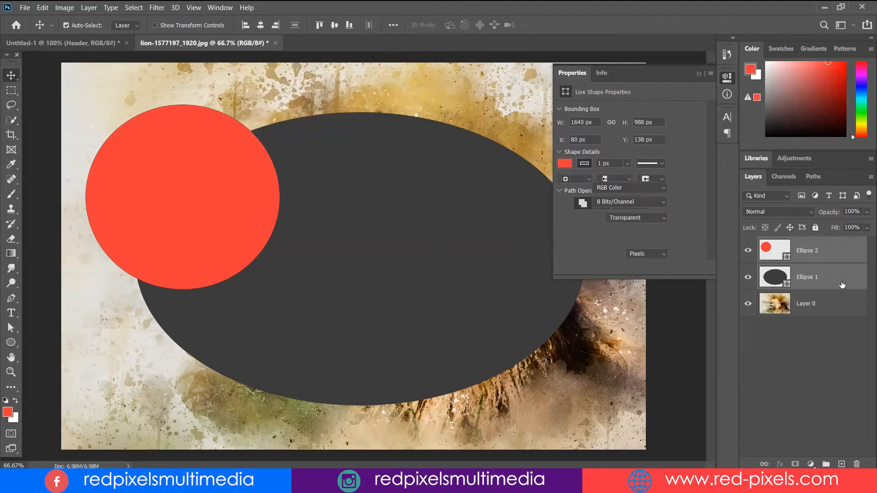
{"action": "left_click", "coordinate": [820, 251]}
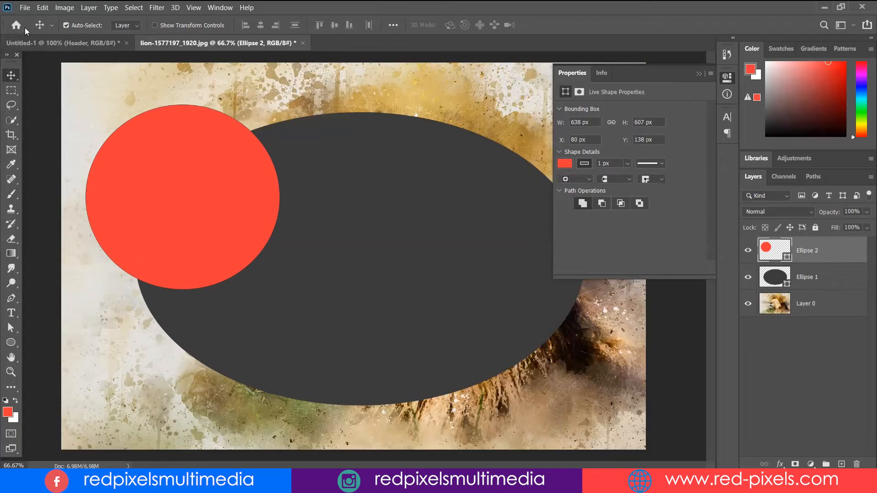
{"action": "left_click", "coordinate": [35, 42]}
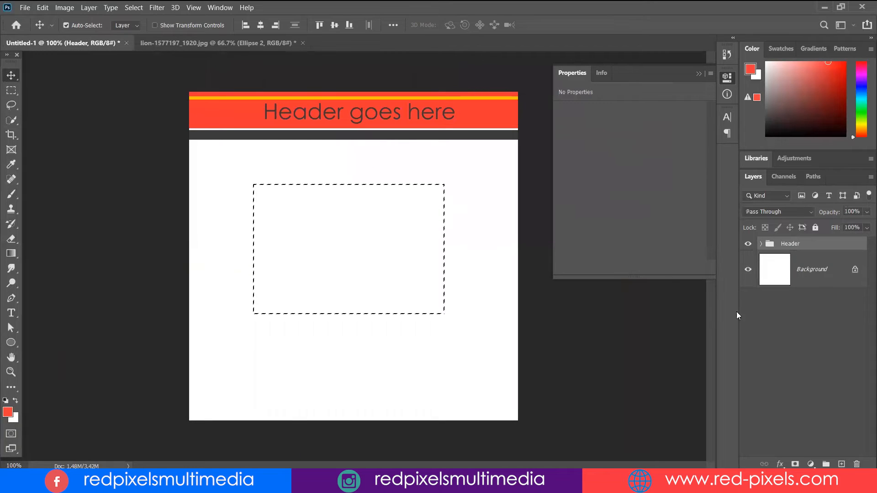
{"action": "left_click", "coordinate": [854, 268]}
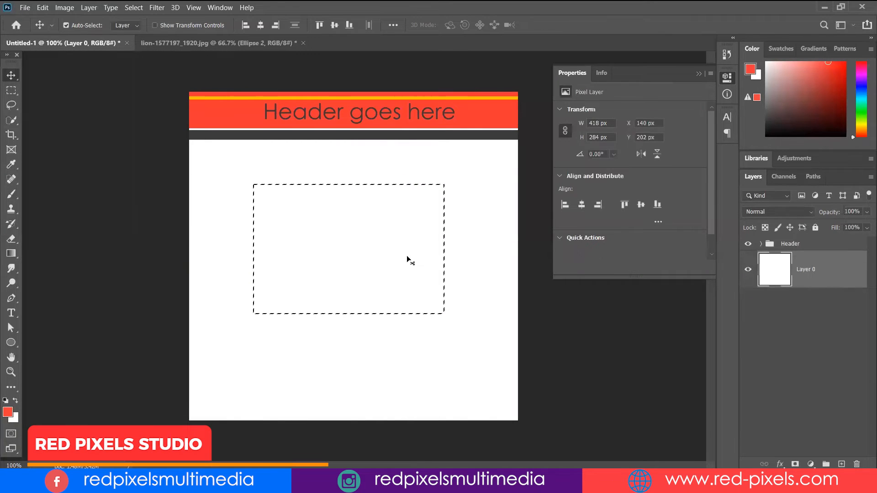
{"action": "key", "text": "ctrl+d"}
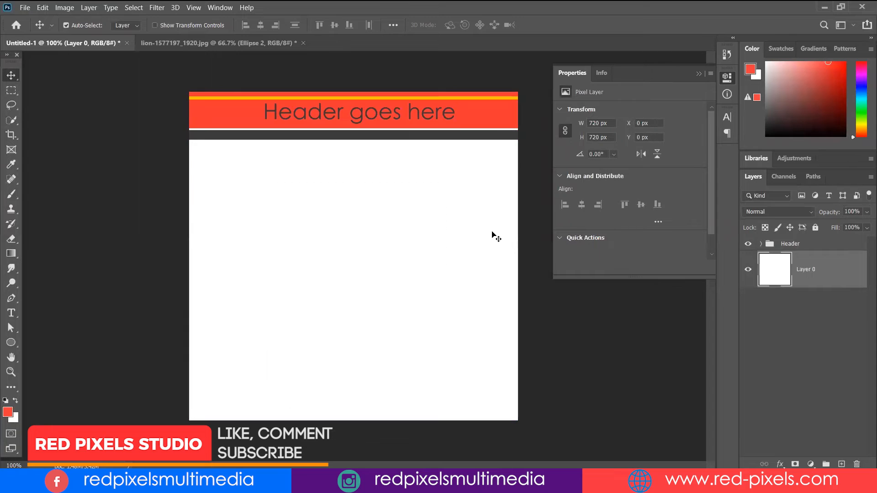
Ungroup the Header group into its individual layers.
{"action": "left_click", "coordinate": [804, 244]}
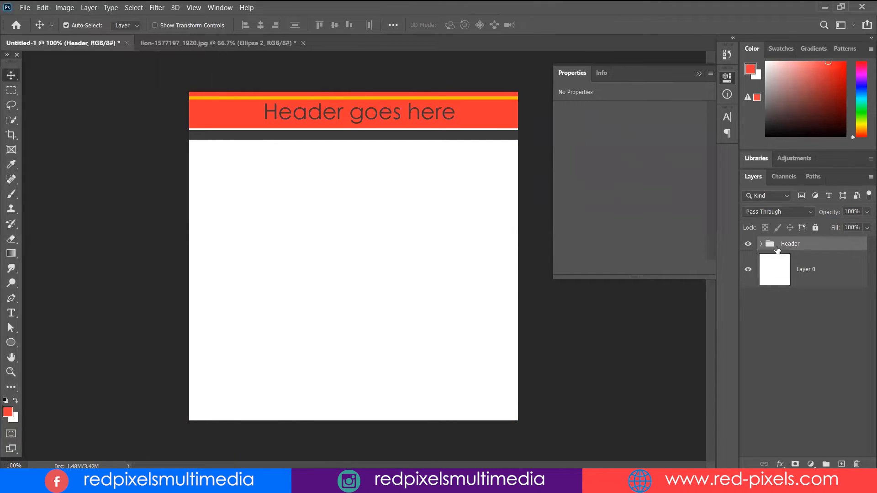
{"action": "right_click", "coordinate": [807, 245]}
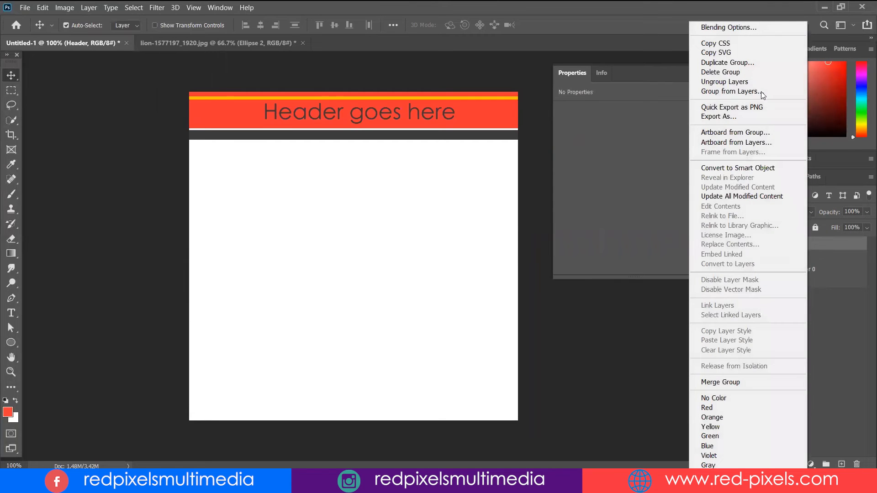
{"action": "left_click", "coordinate": [736, 81]}
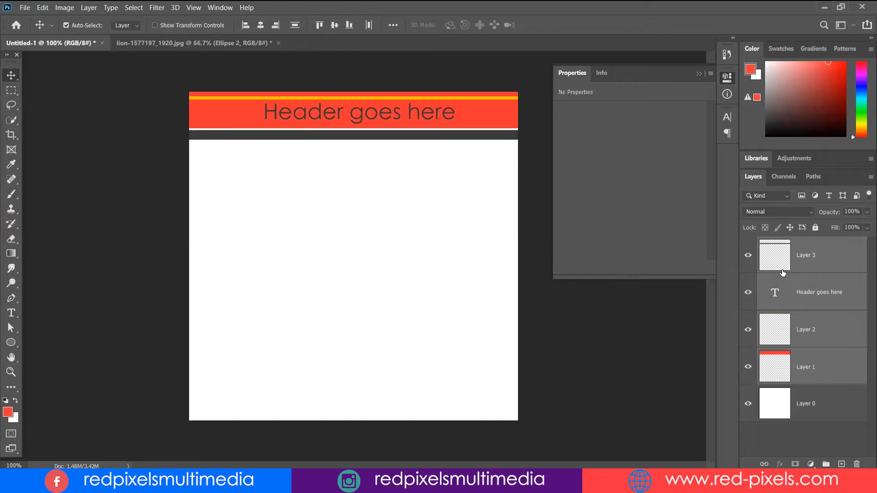
Paint freehand red strokes on Layer 0 with a 175 px brush and an 80 px brush, undoing each one.
{"action": "left_click", "coordinate": [781, 404]}
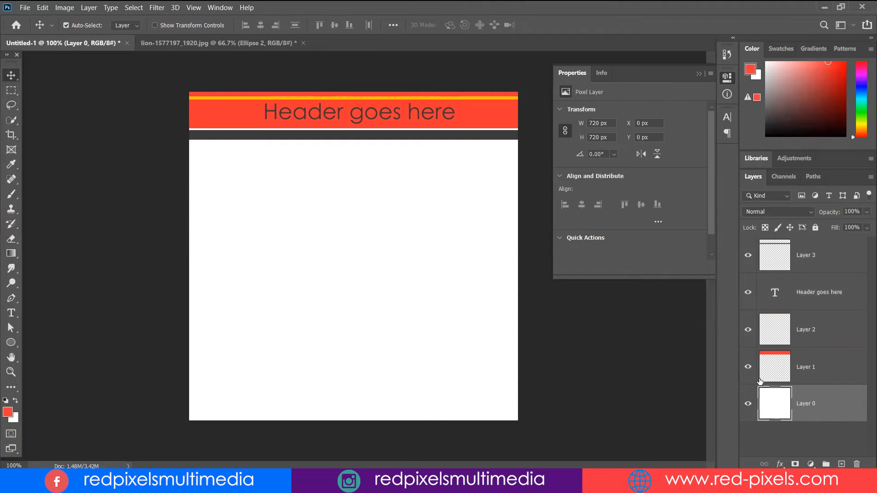
{"action": "left_click", "coordinate": [11, 194]}
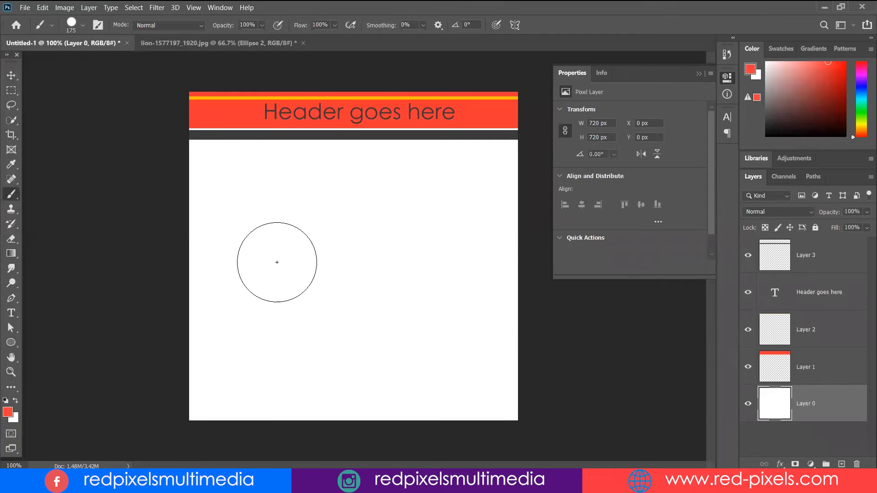
{"action": "mouse_move", "coordinate": [305, 239]}
{"action": "left_mouse_down"}
{"action": "mouse_move", "coordinate": [430, 262]}
{"action": "mouse_move", "coordinate": [437, 277]}
{"action": "left_mouse_up"}
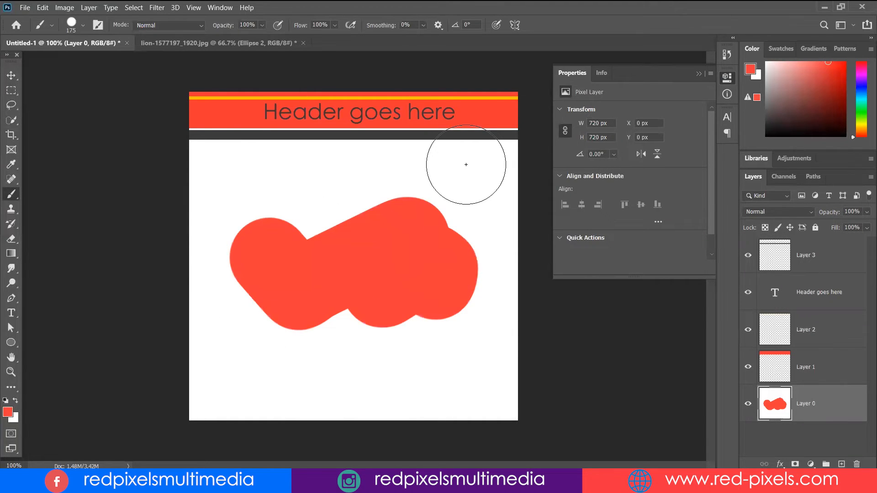
{"action": "key", "text": "ctrl+z"}
{"action": "key", "text": "bracketleft"}
{"action": "key", "text": "bracketleft"}
{"action": "key", "text": "bracketleft"}
{"action": "key", "text": "bracketleft"}
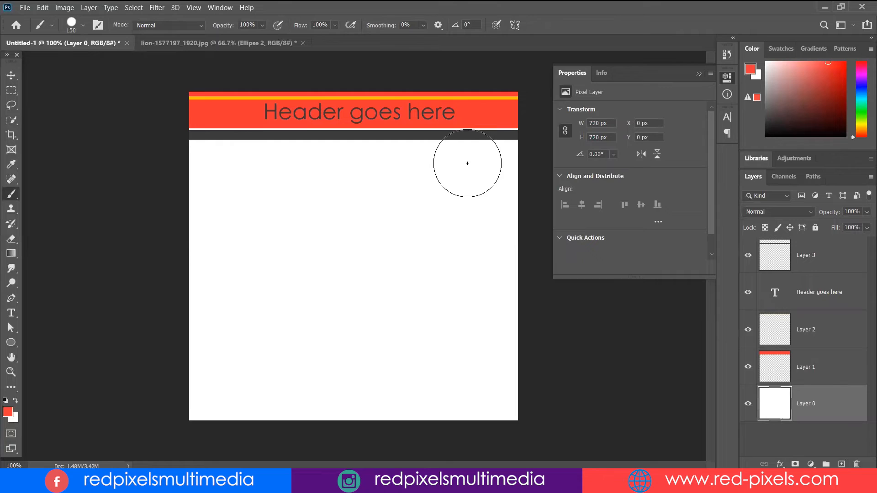
{"action": "key", "text": "bracketleft"}
{"action": "left_click_drag", "start_coordinate": [239, 237], "coordinate": [367, 249]}
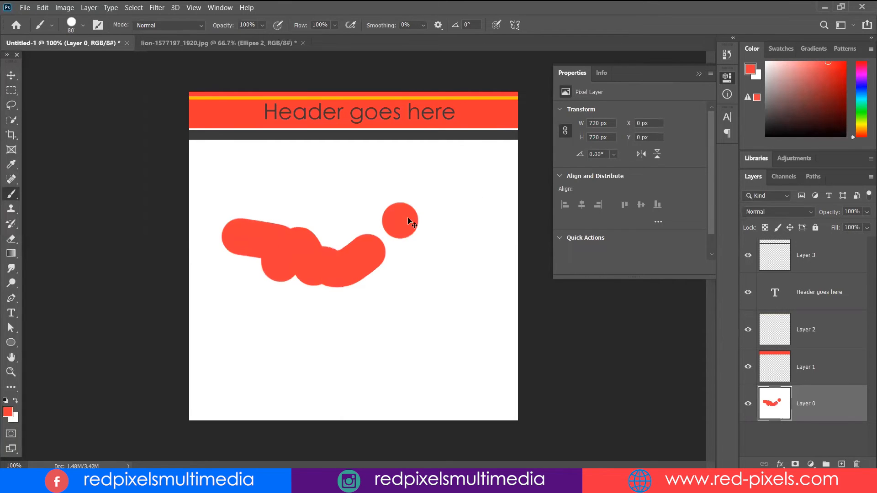
{"action": "key", "text": "ctrl+z"}
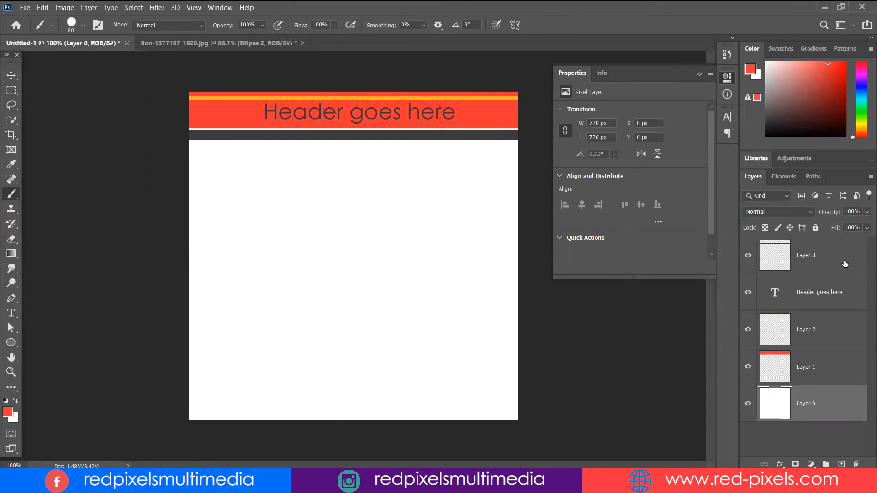
Lock the image pixels of Layer 0 and move the layer down to Y 95 px.
{"action": "left_click", "coordinate": [775, 229]}
{"action": "left_click", "coordinate": [14, 77]}
{"action": "mouse_move", "coordinate": [319, 225]}
{"action": "left_mouse_down"}
{"action": "mouse_move", "coordinate": [221, 229]}
{"action": "mouse_move", "coordinate": [360, 268]}
{"action": "mouse_move", "coordinate": [355, 250]}
{"action": "mouse_move", "coordinate": [299, 245]}
{"action": "mouse_move", "coordinate": [315, 234]}
{"action": "left_mouse_up"}
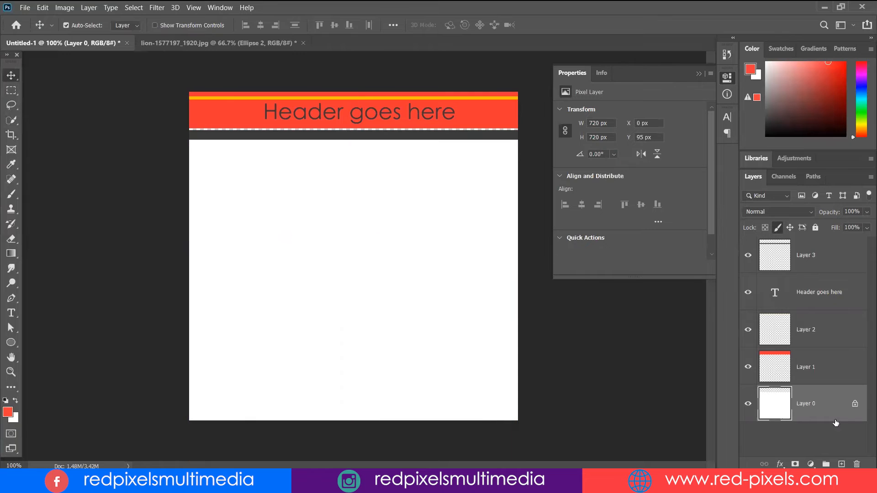
Delete Layer 0, undo the deletion and the move, and remove the layer's image pixel lock.
{"action": "key", "text": "Delete"}
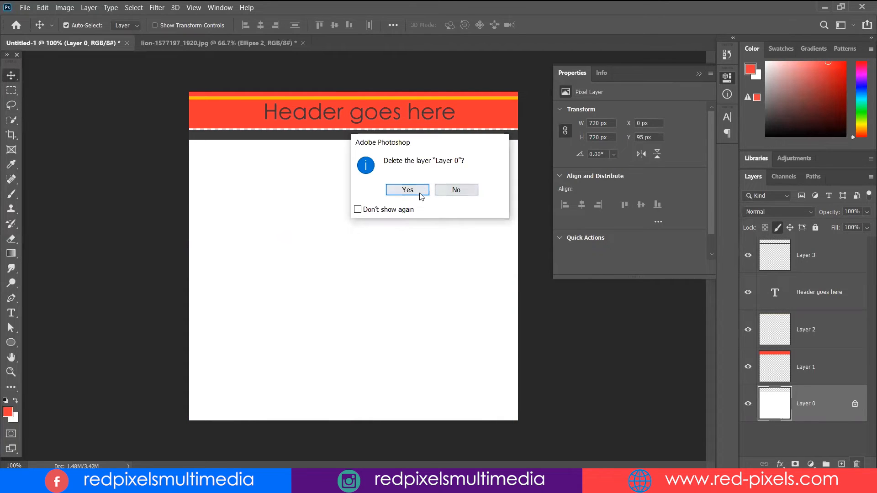
{"action": "key", "text": "Return"}
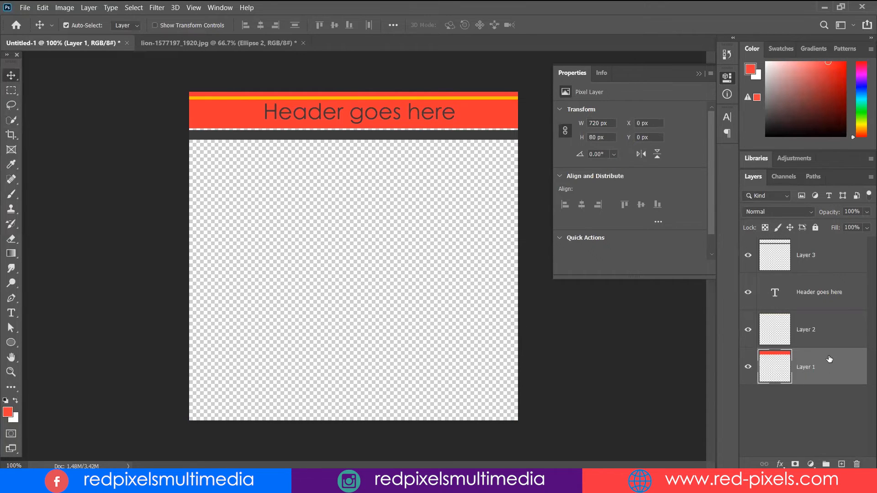
{"action": "key", "text": "ctrl+z"}
{"action": "key", "text": "ctrl+z"}
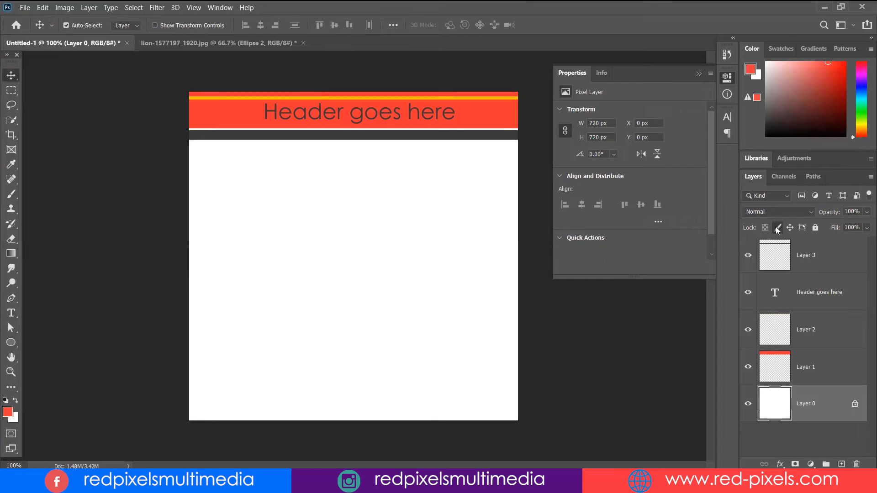
{"action": "left_click", "coordinate": [778, 229]}
Hide and reshow Layer 2 to identify which part of the header it holds.
{"action": "left_click", "coordinate": [782, 371]}
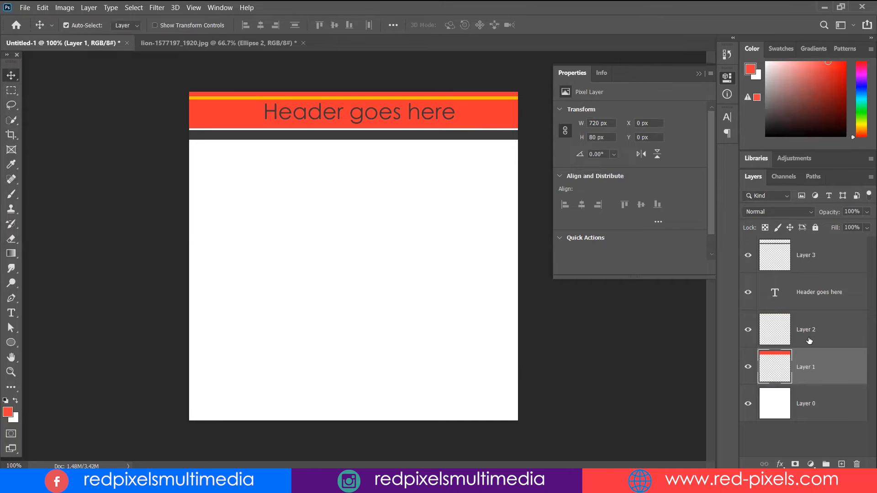
{"action": "left_click", "coordinate": [758, 334]}
{"action": "left_click", "coordinate": [747, 330]}
{"action": "left_click", "coordinate": [748, 330]}
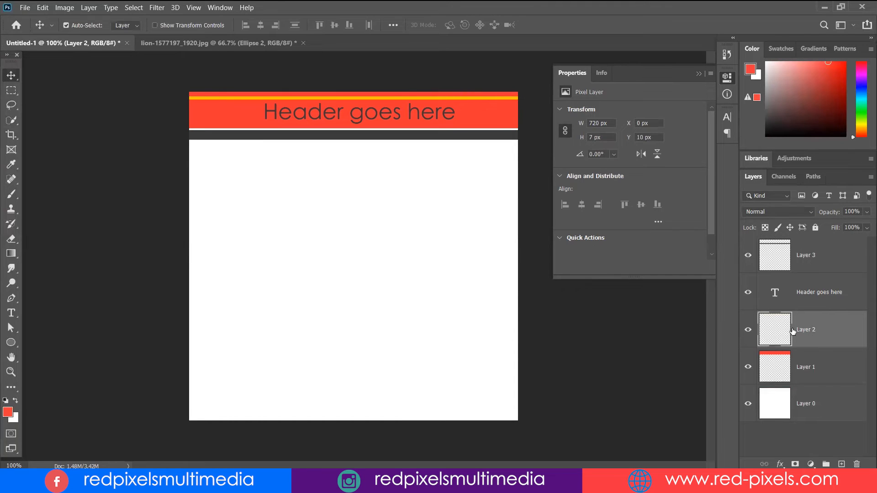
Add a new layer above Layer 3 and fill a circular selection of about 317 × 313 px with the red foreground color.
{"action": "left_click", "coordinate": [771, 245]}
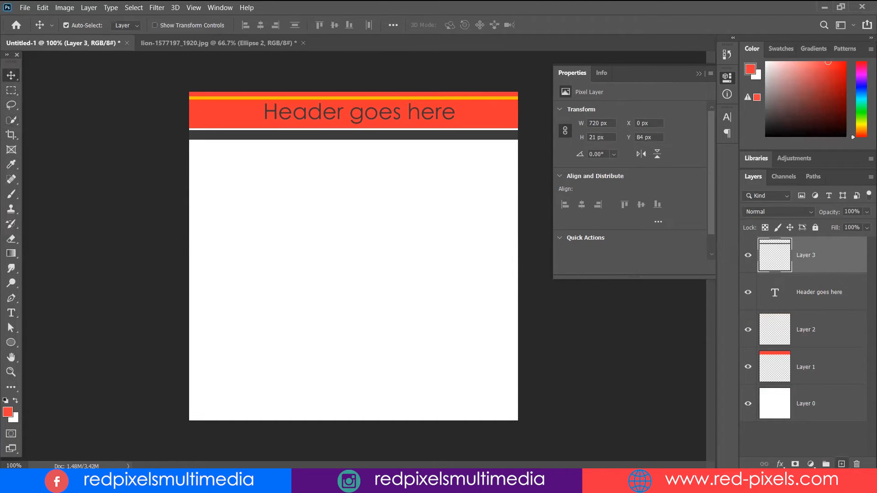
{"action": "left_click", "coordinate": [841, 464]}
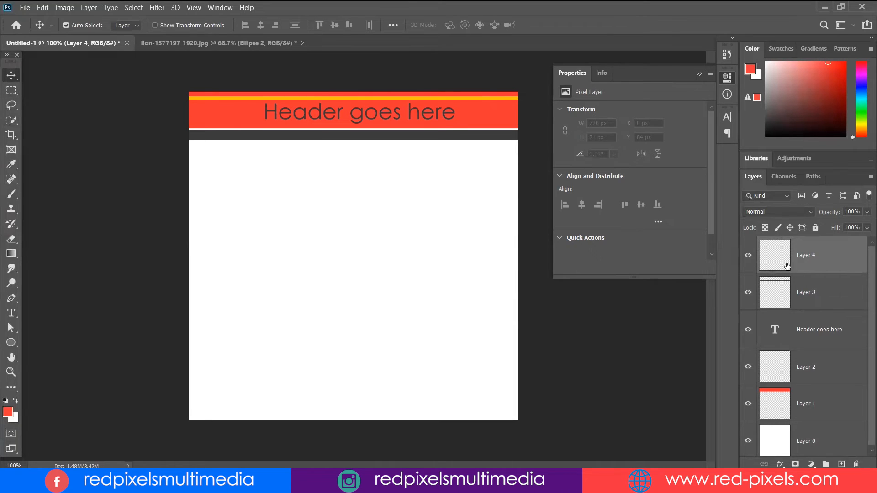
{"action": "left_click", "coordinate": [14, 89]}
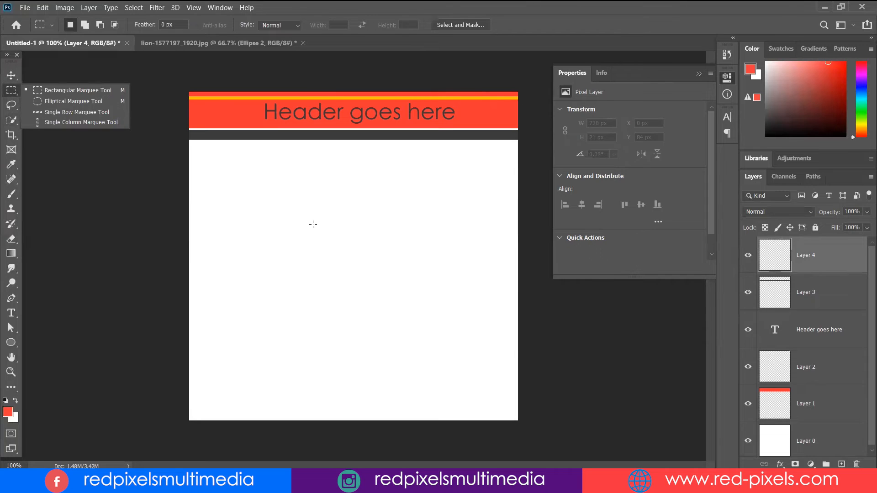
{"action": "left_click", "coordinate": [1, 96]}
{"action": "key", "text": "shift+m"}
{"action": "left_click_drag", "start_coordinate": [276, 191], "coordinate": [418, 333]}
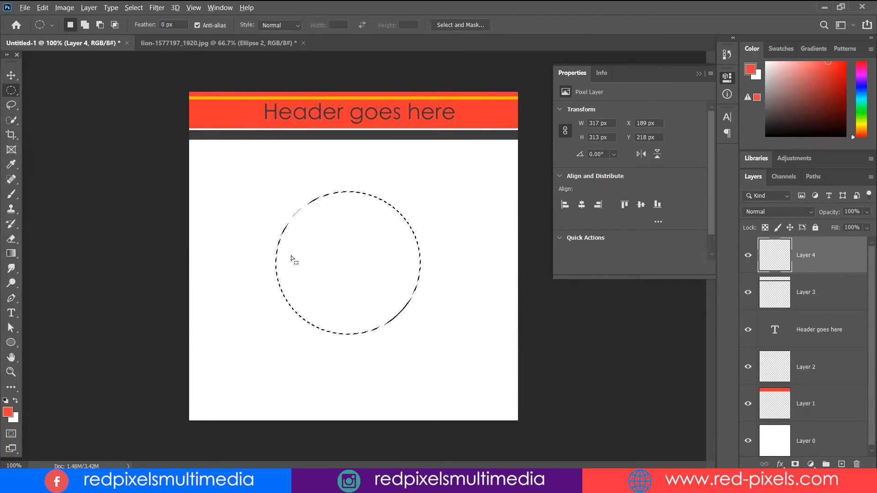
{"action": "key", "text": "alt+BackSpace"}
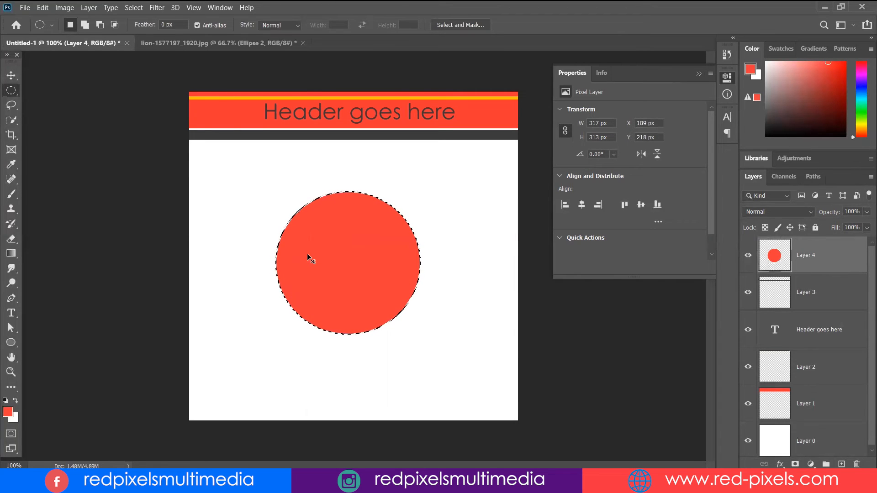
{"action": "key", "text": "ctrl+d"}
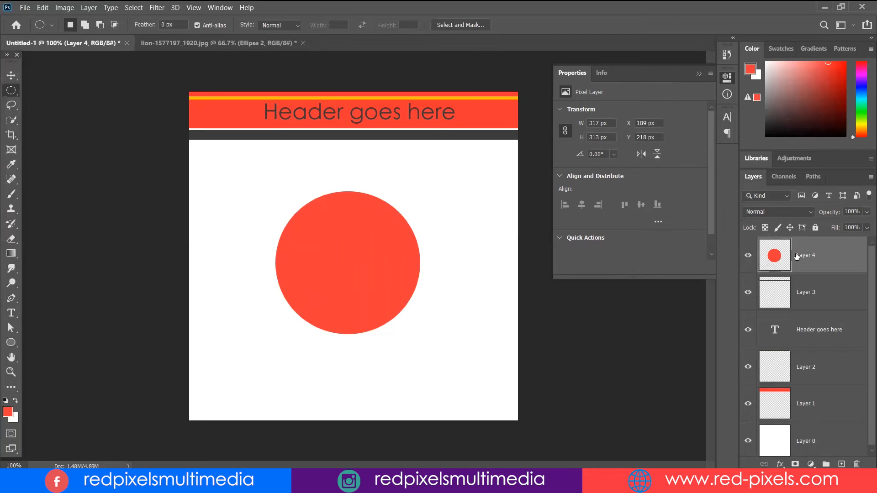
Fill all of Layer 4 with the red foreground color and undo the fill.
{"action": "key", "text": "alt+BackSpace"}
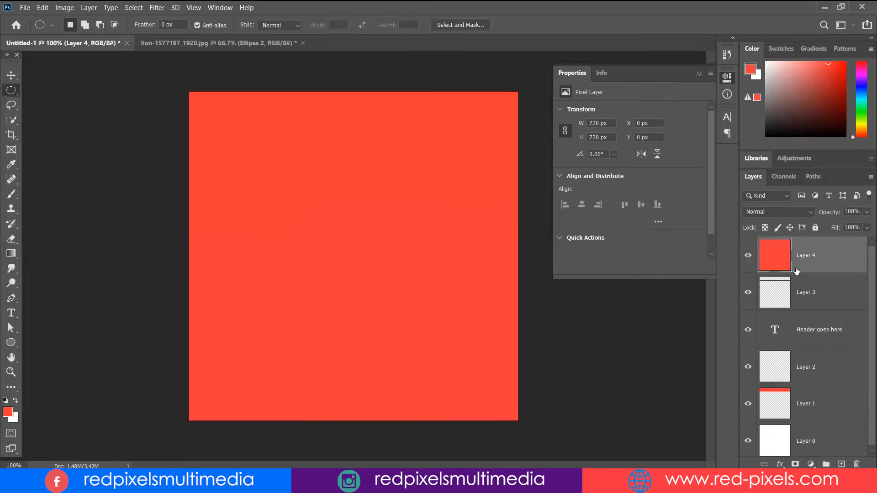
{"action": "key", "text": "ctrl+z"}
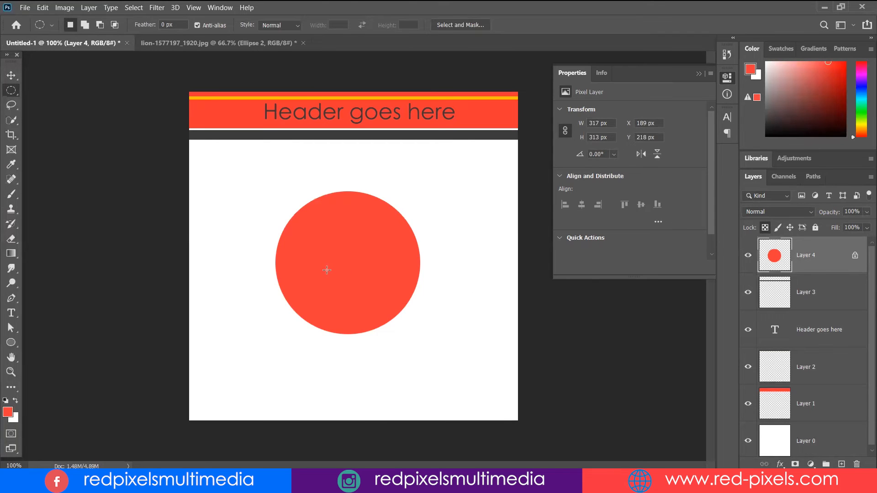
Paint a white brush stroke inside the transparency-locked circle on Layer 4 and undo it.
{"action": "left_click", "coordinate": [11, 194]}
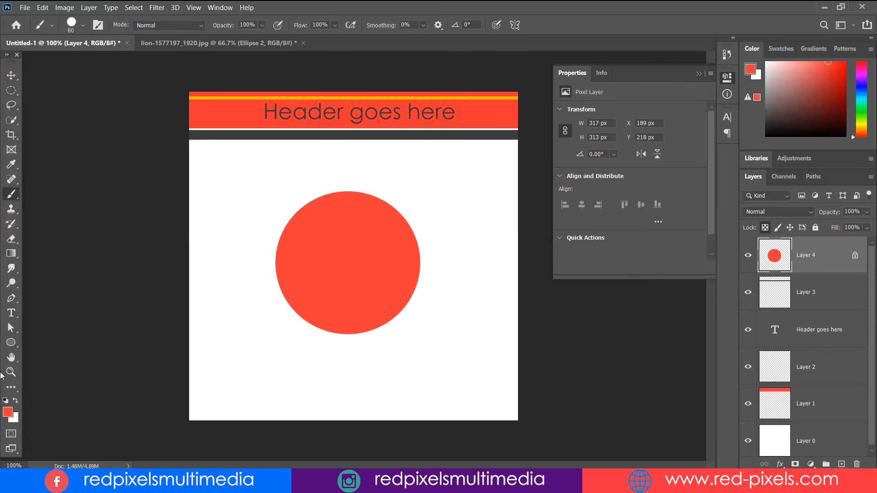
{"action": "left_click", "coordinate": [16, 400]}
{"action": "mouse_move", "coordinate": [335, 264]}
{"action": "left_mouse_down"}
{"action": "mouse_move", "coordinate": [349, 270]}
{"action": "mouse_move", "coordinate": [386, 246]}
{"action": "mouse_move", "coordinate": [409, 248]}
{"action": "left_mouse_up"}
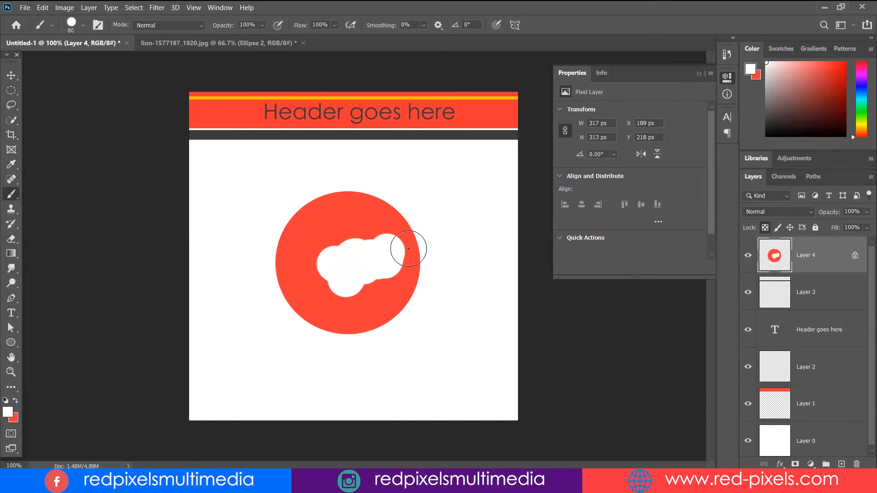
{"action": "key", "text": "ctrl+z"}
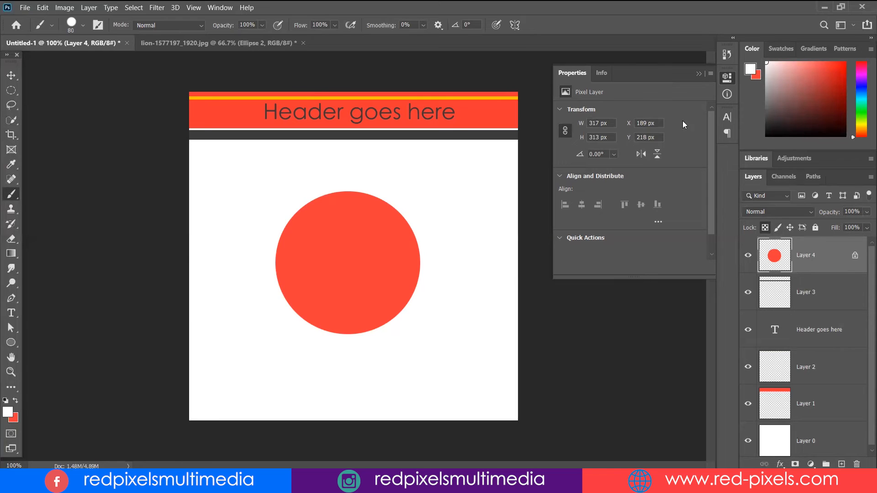
Change the brush to a soft round tip with a size of 90 px.
{"action": "key", "text": "["}
{"action": "key", "text": "["}
{"action": "key", "text": "["}
{"action": "key", "text": "["}
{"action": "key", "text": "["}
{"action": "key", "text": "["}
{"action": "key", "text": "]"}
{"action": "key", "text": "]"}
{"action": "key", "text": "]"}
{"action": "left_click", "coordinate": [83, 25]}
{"action": "left_click", "coordinate": [81, 22]}
{"action": "key", "text": "bracketright"}
{"action": "key", "text": "bracketright"}
{"action": "key", "text": "bracketright"}
{"action": "key", "text": "bracketright"}
{"action": "key", "text": "bracketright"}
Paint soft white strokes across the red circle on Layer 4 and undo the last one.
{"action": "mouse_move", "coordinate": [274, 265]}
{"action": "left_mouse_down"}
{"action": "mouse_move", "coordinate": [300, 242]}
{"action": "mouse_move", "coordinate": [332, 238]}
{"action": "mouse_move", "coordinate": [355, 249]}
{"action": "mouse_move", "coordinate": [360, 275]}
{"action": "mouse_move", "coordinate": [397, 315]}
{"action": "left_mouse_up"}
{"action": "mouse_move", "coordinate": [429, 270]}
{"action": "left_mouse_down"}
{"action": "mouse_move", "coordinate": [416, 233]}
{"action": "mouse_move", "coordinate": [375, 212]}
{"action": "mouse_move", "coordinate": [317, 223]}
{"action": "mouse_move", "coordinate": [301, 279]}
{"action": "mouse_move", "coordinate": [365, 326]}
{"action": "mouse_move", "coordinate": [390, 297]}
{"action": "mouse_move", "coordinate": [335, 204]}
{"action": "mouse_move", "coordinate": [279, 263]}
{"action": "mouse_move", "coordinate": [394, 264]}
{"action": "mouse_move", "coordinate": [347, 207]}
{"action": "mouse_move", "coordinate": [339, 294]}
{"action": "mouse_move", "coordinate": [339, 276]}
{"action": "mouse_move", "coordinate": [360, 278]}
{"action": "left_mouse_up"}
{"action": "key", "text": "ctrl+z"}
Set the foreground color to black, paint soft strokes across the circle's edges, and undo all the brush strokes.
{"action": "left_click_drag", "start_coordinate": [765, 101], "coordinate": [755, 138]}
{"action": "mouse_move", "coordinate": [270, 237]}
{"action": "left_mouse_down"}
{"action": "mouse_move", "coordinate": [287, 293]}
{"action": "mouse_move", "coordinate": [388, 320]}
{"action": "mouse_move", "coordinate": [319, 206]}
{"action": "left_mouse_up"}
{"action": "mouse_move", "coordinate": [311, 235]}
{"action": "left_mouse_down"}
{"action": "mouse_move", "coordinate": [402, 299]}
{"action": "mouse_move", "coordinate": [364, 277]}
{"action": "mouse_move", "coordinate": [348, 241]}
{"action": "mouse_move", "coordinate": [284, 270]}
{"action": "mouse_move", "coordinate": [360, 191]}
{"action": "mouse_move", "coordinate": [332, 248]}
{"action": "left_mouse_up"}
{"action": "key", "text": "ctrl+z"}
{"action": "mouse_move", "coordinate": [269, 273]}
{"action": "left_mouse_down"}
{"action": "mouse_move", "coordinate": [521, 240]}
{"action": "mouse_move", "coordinate": [306, 279]}
{"action": "mouse_move", "coordinate": [236, 307]}
{"action": "mouse_move", "coordinate": [246, 292]}
{"action": "mouse_move", "coordinate": [462, 247]}
{"action": "mouse_move", "coordinate": [502, 246]}
{"action": "left_mouse_up"}
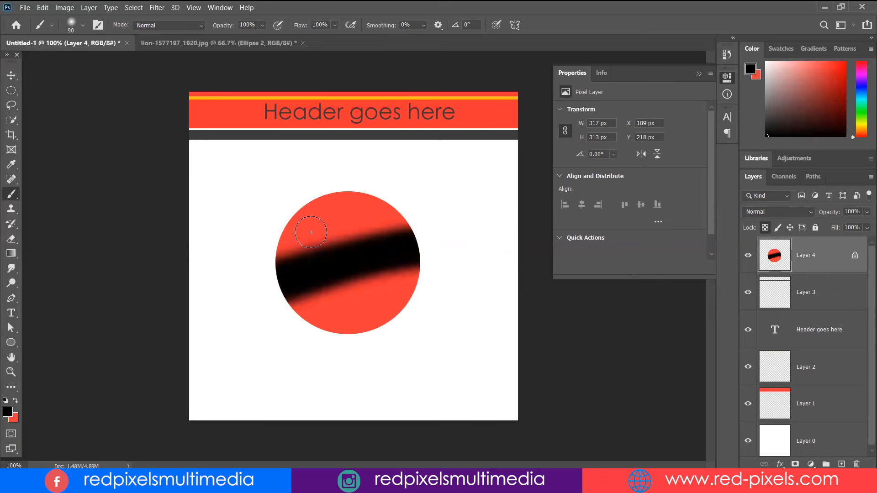
{"action": "mouse_move", "coordinate": [322, 224]}
{"action": "left_mouse_down"}
{"action": "mouse_move", "coordinate": [363, 217]}
{"action": "mouse_move", "coordinate": [387, 194]}
{"action": "mouse_move", "coordinate": [274, 236]}
{"action": "mouse_move", "coordinate": [361, 258]}
{"action": "mouse_move", "coordinate": [369, 309]}
{"action": "mouse_move", "coordinate": [431, 270]}
{"action": "left_mouse_up"}
{"action": "key", "text": "ctrl+z"}
{"action": "key", "text": "ctrl+z"}
{"action": "key", "text": "ctrl+z"}
{"action": "key", "text": "ctrl+z"}
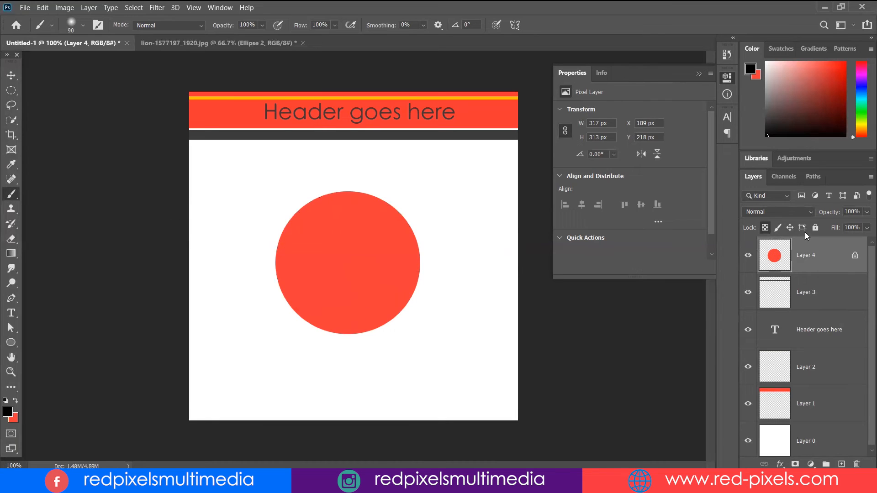
Activate the Move tool and set the foreground color to a medium dark green.
{"action": "left_click", "coordinate": [11, 75]}
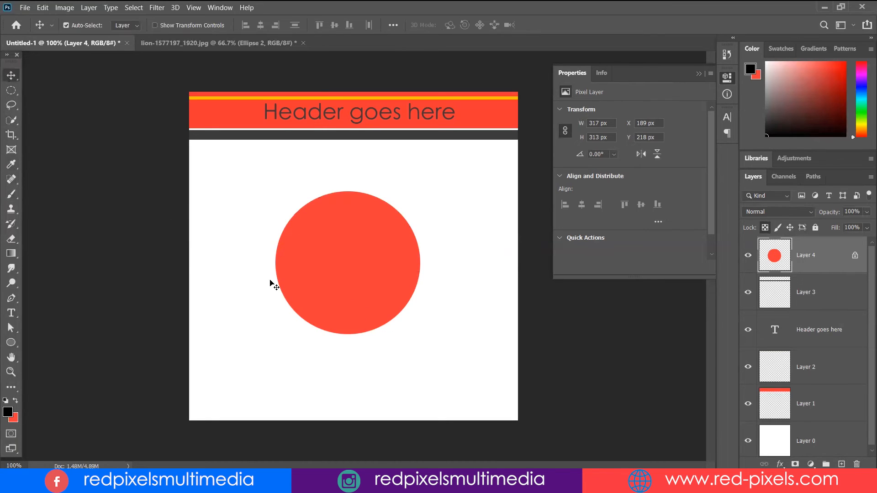
{"action": "left_click", "coordinate": [862, 112]}
{"action": "mouse_move", "coordinate": [837, 74]}
{"action": "left_mouse_down"}
{"action": "mouse_move", "coordinate": [820, 73]}
{"action": "mouse_move", "coordinate": [827, 98]}
{"action": "mouse_move", "coordinate": [831, 92]}
{"action": "left_mouse_up"}
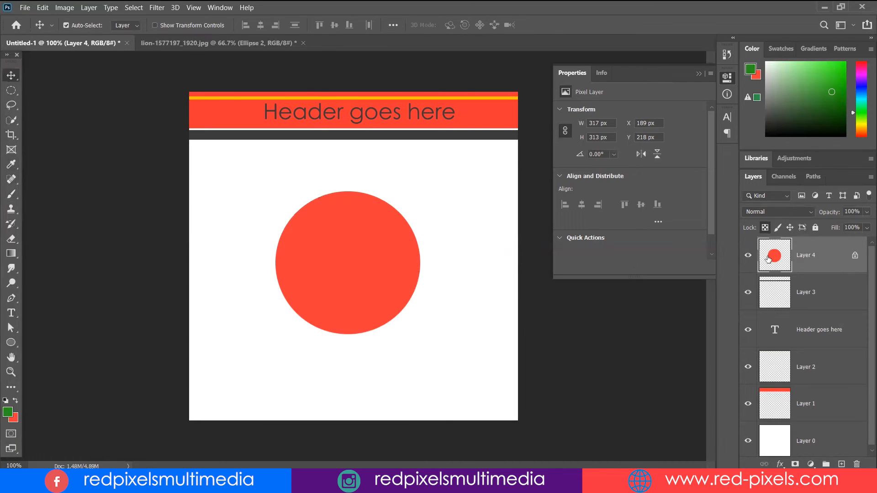
Delete Layer 4 and undo the deletion, and fill its circle with the green foreground color followed by the red background color.
{"action": "key", "text": "Delete"}
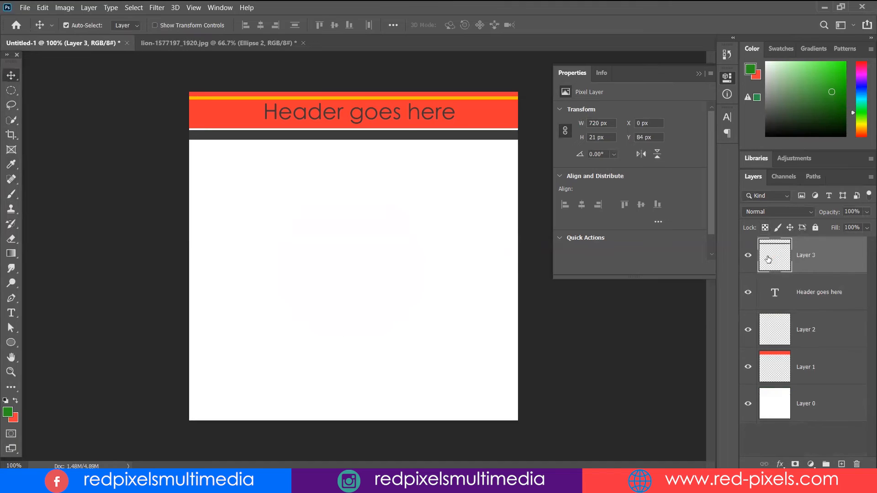
{"action": "key", "text": "ctrl+z"}
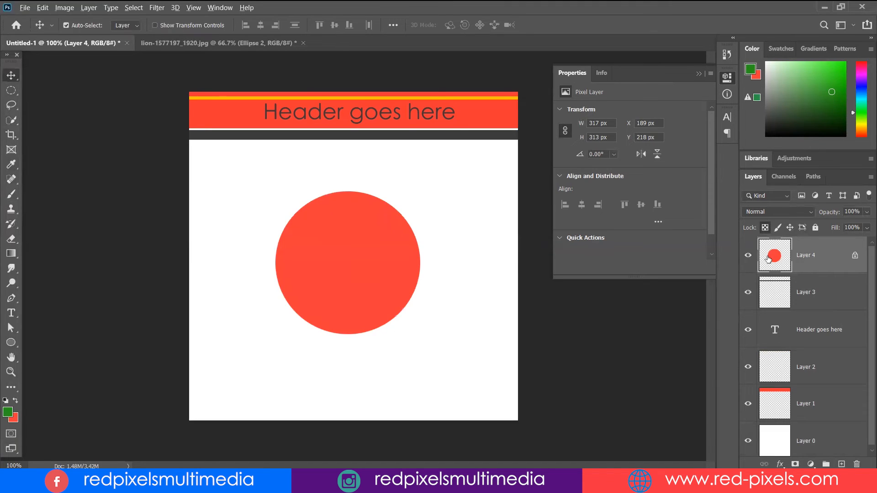
{"action": "key", "text": "alt+BackSpace"}
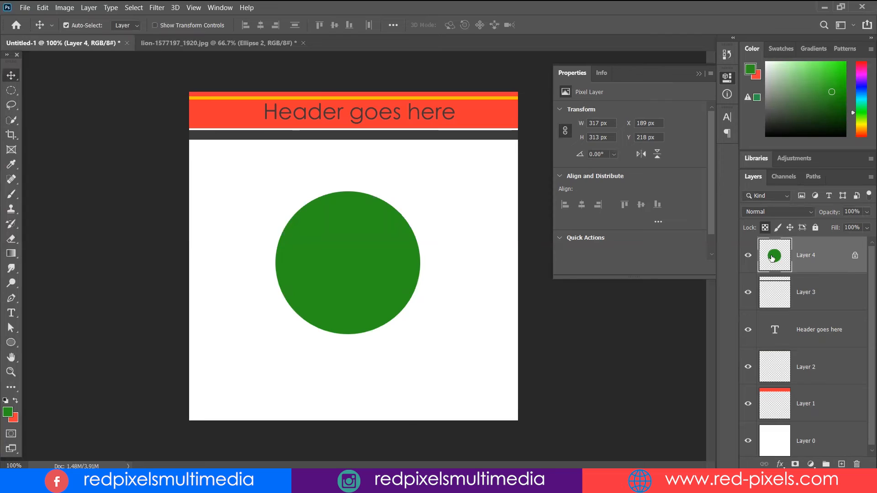
{"action": "key", "text": "ctrl+BackSpace"}
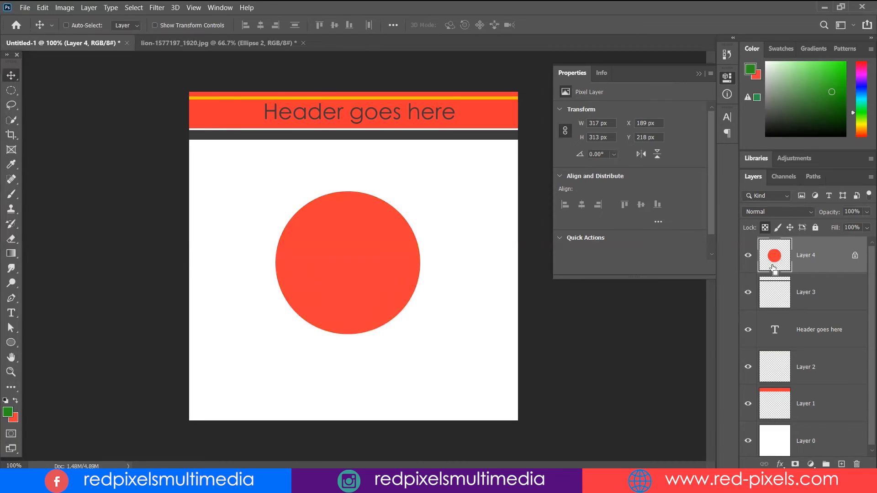
Switch Layer 4's lock from transparent pixels to position, paint a soft green brush stroke across the circle and undo it.
{"action": "left_click", "coordinate": [764, 227]}
{"action": "left_click", "coordinate": [790, 227]}
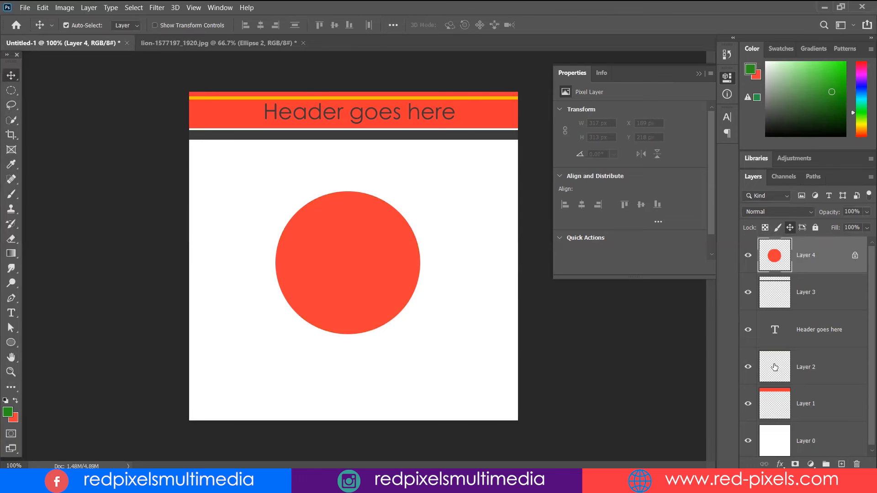
{"action": "left_click", "coordinate": [11, 194]}
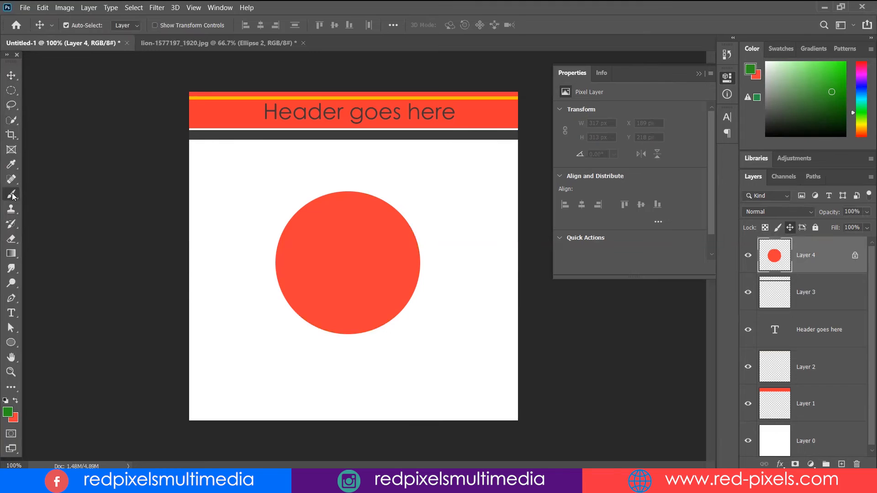
{"action": "mouse_move", "coordinate": [185, 289]}
{"action": "left_mouse_down"}
{"action": "mouse_move", "coordinate": [397, 299]}
{"action": "mouse_move", "coordinate": [487, 164]}
{"action": "left_mouse_up"}
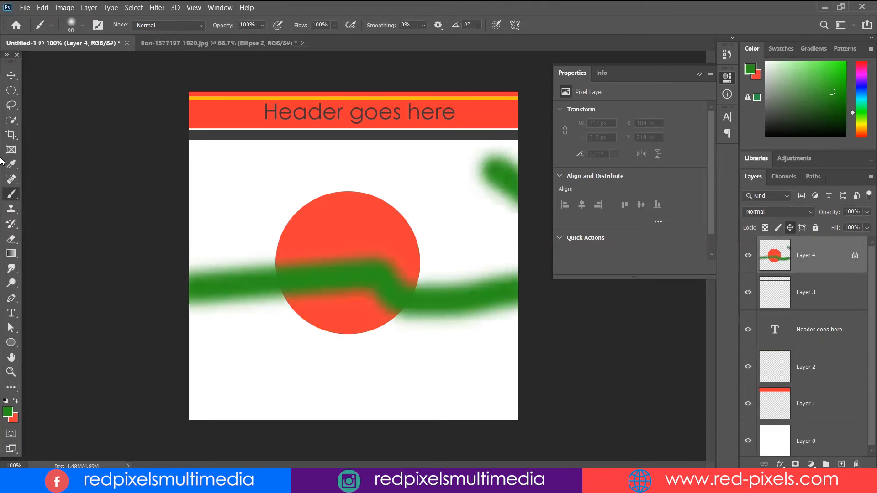
{"action": "key", "text": "ctrl+z"}
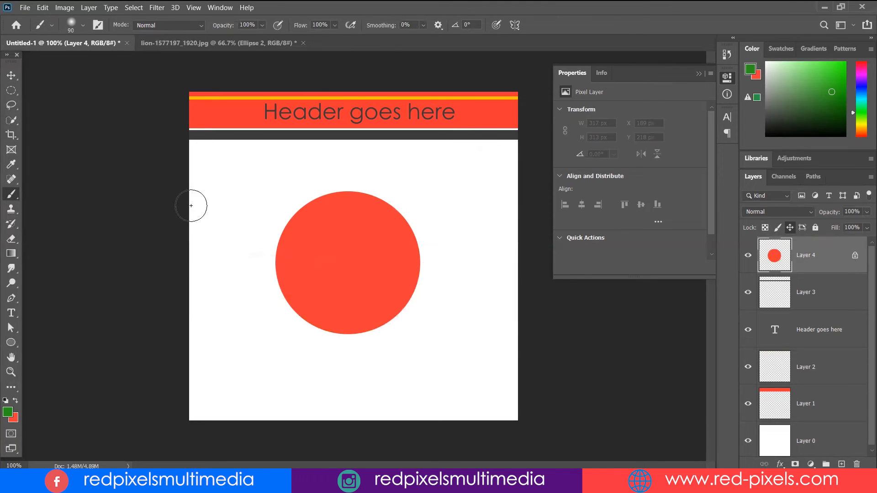
Try to move the position-locked circle with the Move tool, and unlock Layer 4's position.
{"action": "left_click", "coordinate": [11, 75]}
{"action": "mouse_move", "coordinate": [359, 260]}
{"action": "left_mouse_down"}
{"action": "mouse_move", "coordinate": [370, 253]}
{"action": "mouse_move", "coordinate": [351, 235]}
{"action": "mouse_move", "coordinate": [358, 247]}
{"action": "left_mouse_up"}
{"action": "key", "text": "ctrl+z"}
{"action": "left_click", "coordinate": [813, 252]}
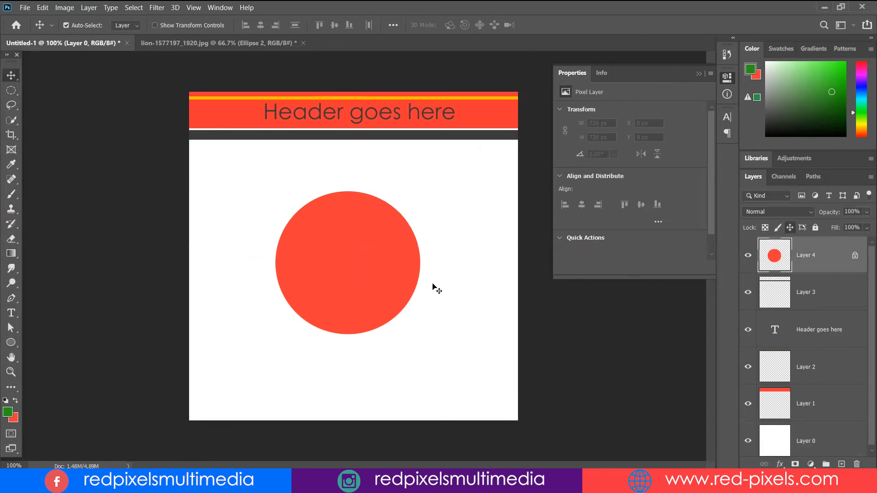
{"action": "left_click_drag", "start_coordinate": [338, 256], "coordinate": [354, 272]}
{"action": "key", "text": "ctrl+z"}
{"action": "left_click", "coordinate": [827, 252]}
{"action": "left_click", "coordinate": [790, 228]}
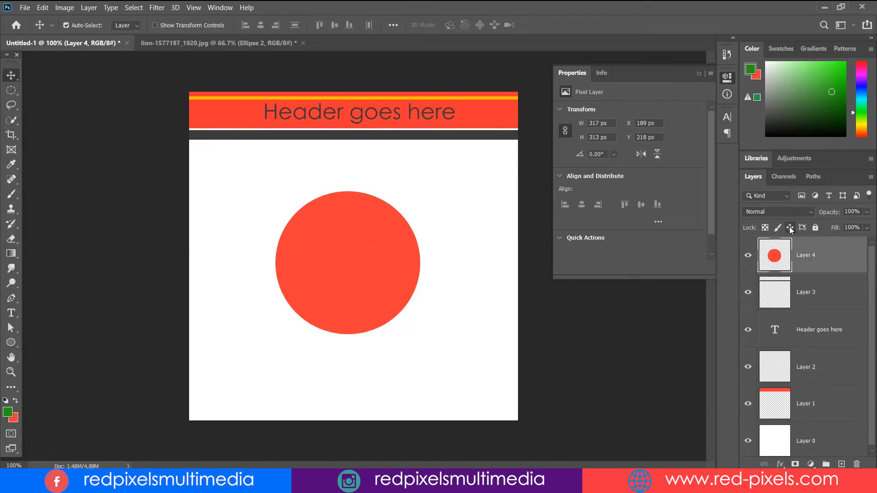
Lock all attributes of Layer 4, switch to Layer 0 and back to Layer 4, and remove the lock.
{"action": "left_click", "coordinate": [815, 227]}
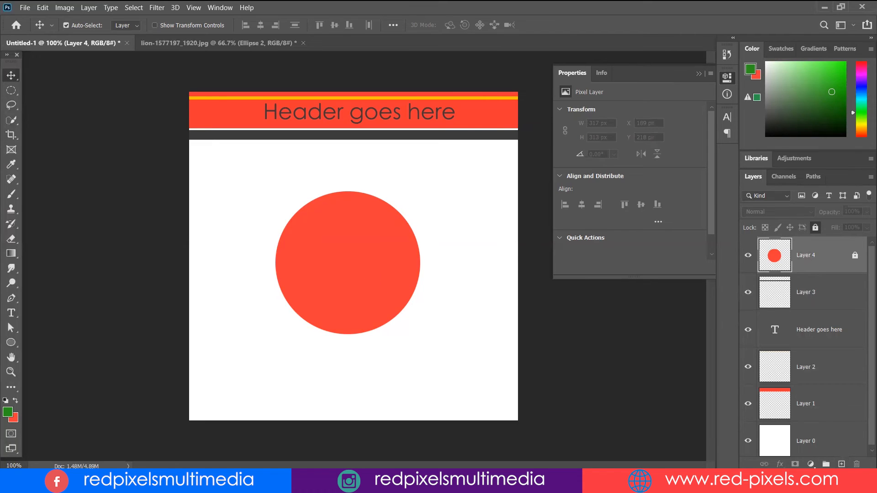
{"action": "left_click", "coordinate": [440, 297]}
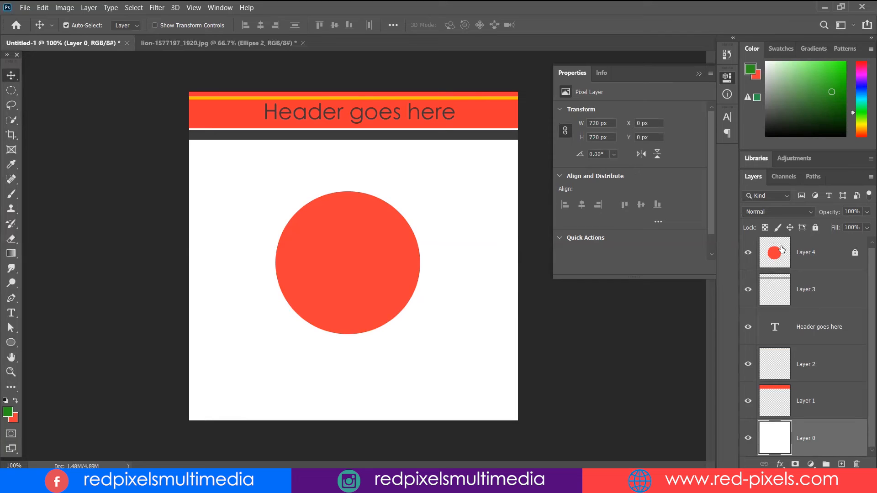
{"action": "left_click", "coordinate": [844, 255]}
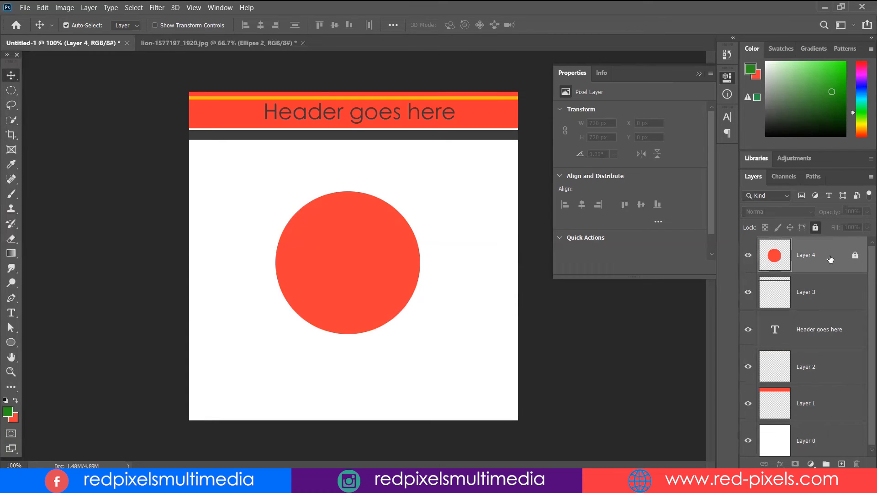
{"action": "left_click", "coordinate": [854, 255]}
{"action": "left_click", "coordinate": [854, 256]}
{"action": "left_click", "coordinate": [767, 229]}
{"action": "left_click", "coordinate": [854, 256]}
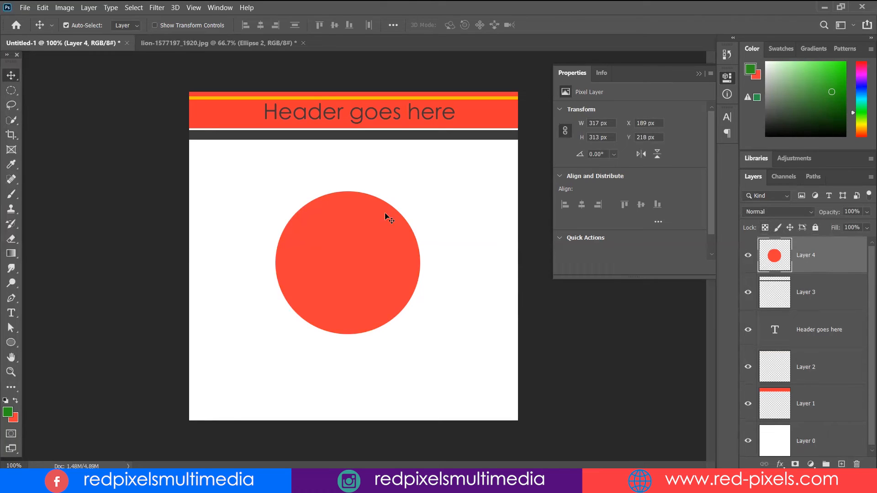
Look over the layer merge commands, and hide Layer 3 and show it again.
{"action": "left_click", "coordinate": [88, 7]}
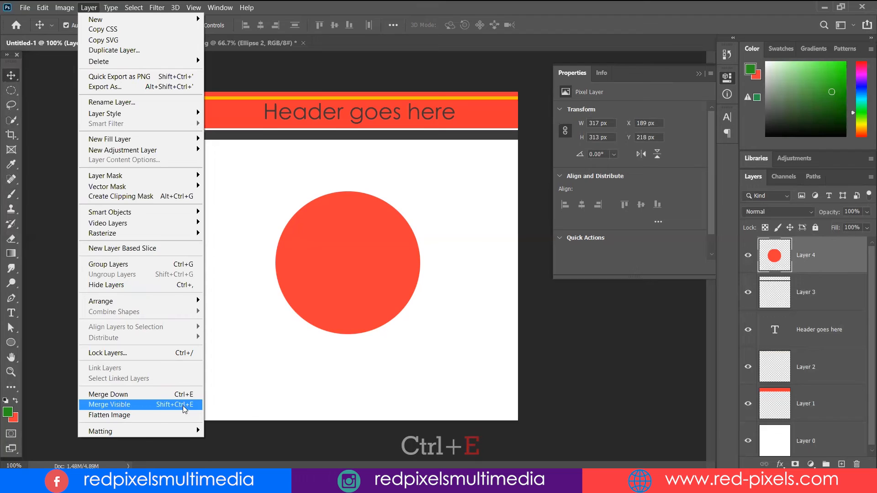
{"action": "left_click", "coordinate": [821, 257]}
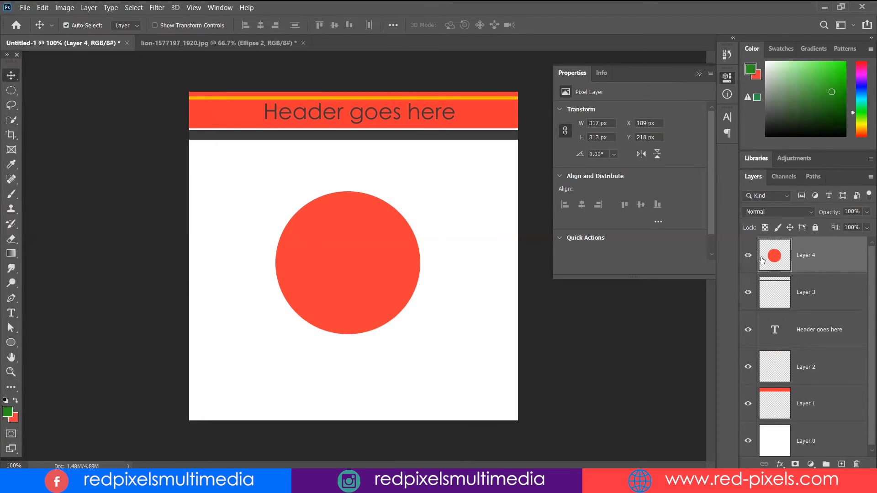
{"action": "left_click", "coordinate": [748, 290]}
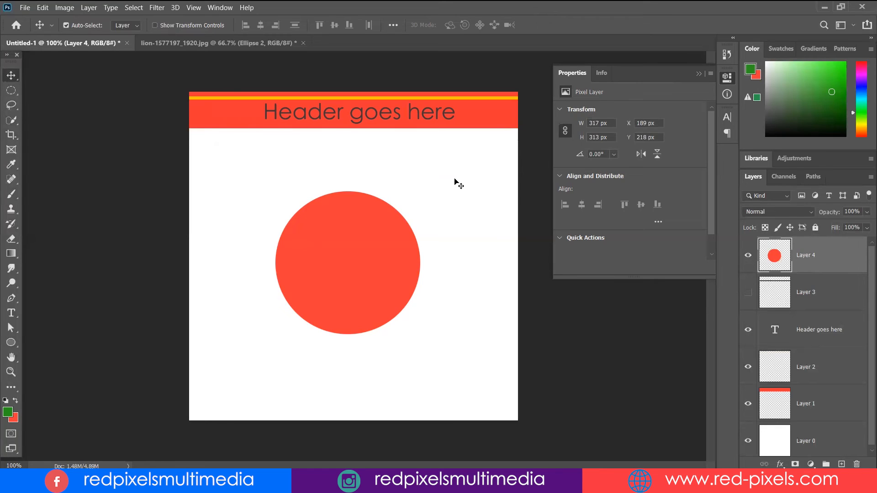
{"action": "left_click", "coordinate": [747, 293]}
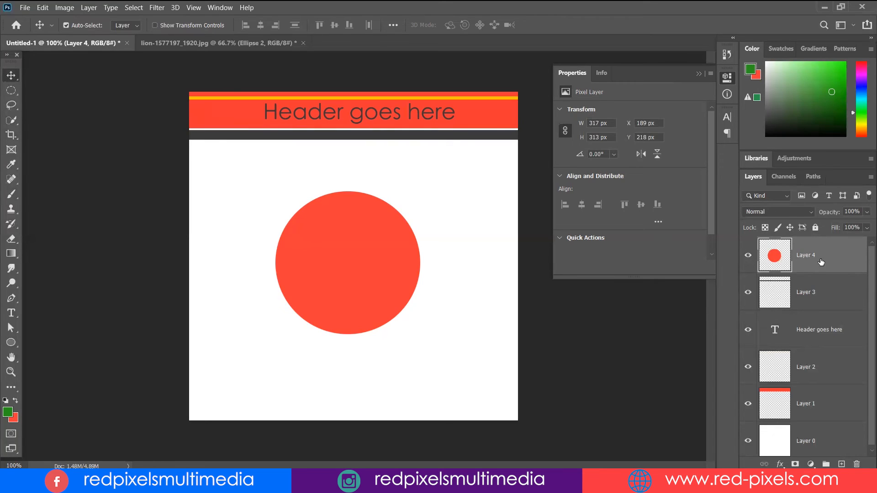
Merge Layer 4 down into Layer 3 and undo the merge.
{"action": "left_click", "coordinate": [827, 295]}
{"action": "left_click", "coordinate": [832, 265]}
{"action": "key", "text": "ctrl+e"}
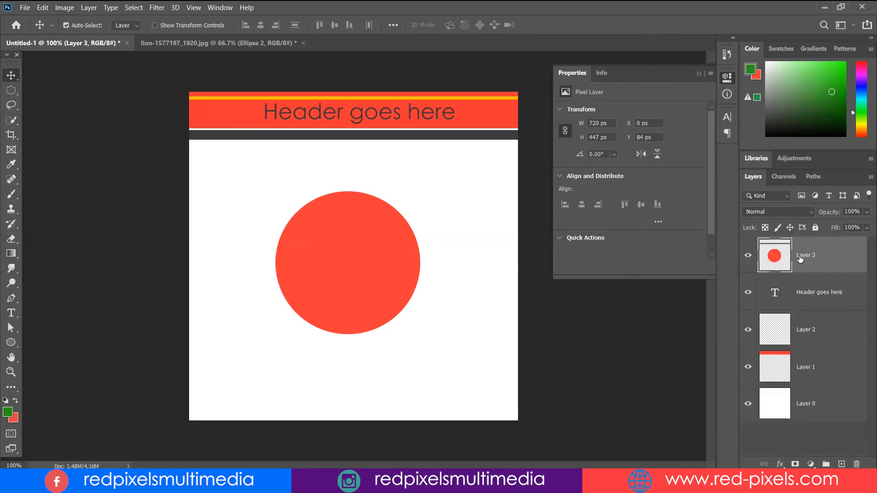
{"action": "key", "text": "ctrl+z"}
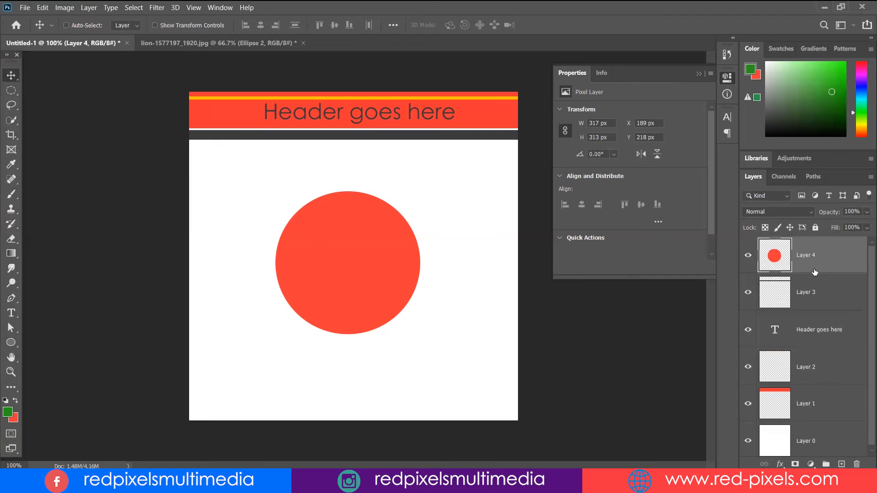
Merge Layer 2 down into Layer 1 and the result down into Layer 0, and undo both merges.
{"action": "left_click", "coordinate": [814, 364]}
{"action": "key", "text": "ctrl"}
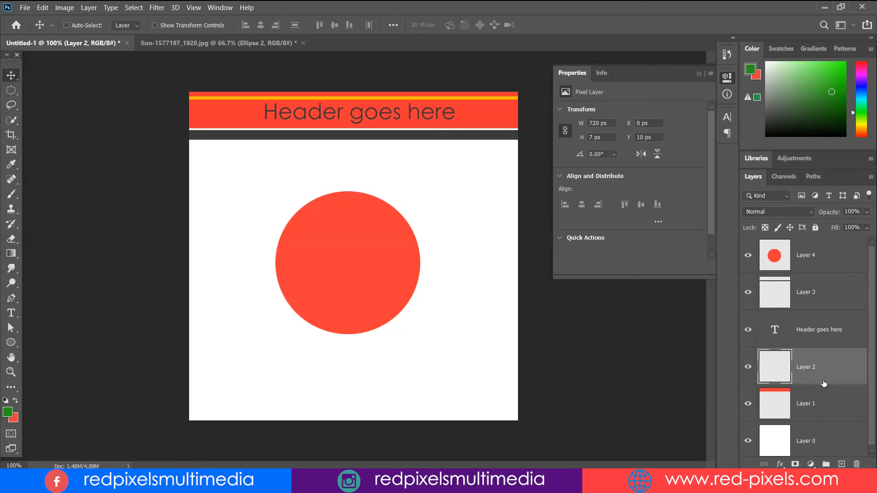
{"action": "key", "text": "ctrl+e"}
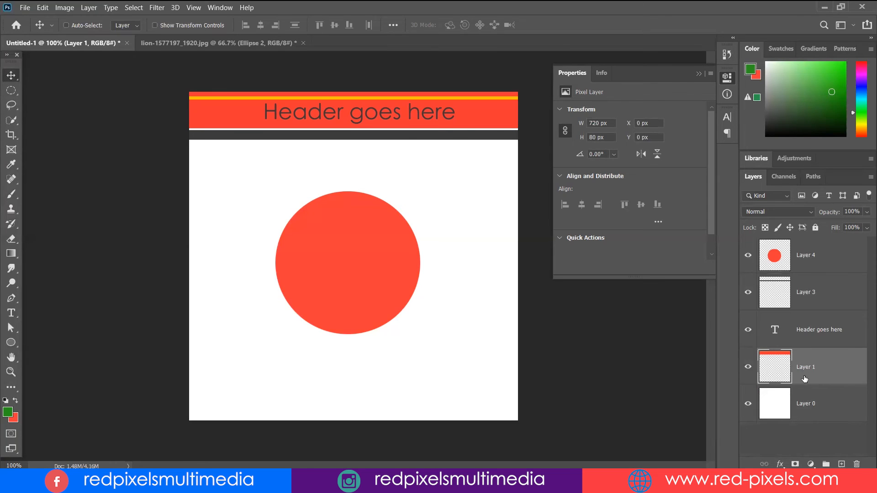
{"action": "key", "text": "ctrl+e"}
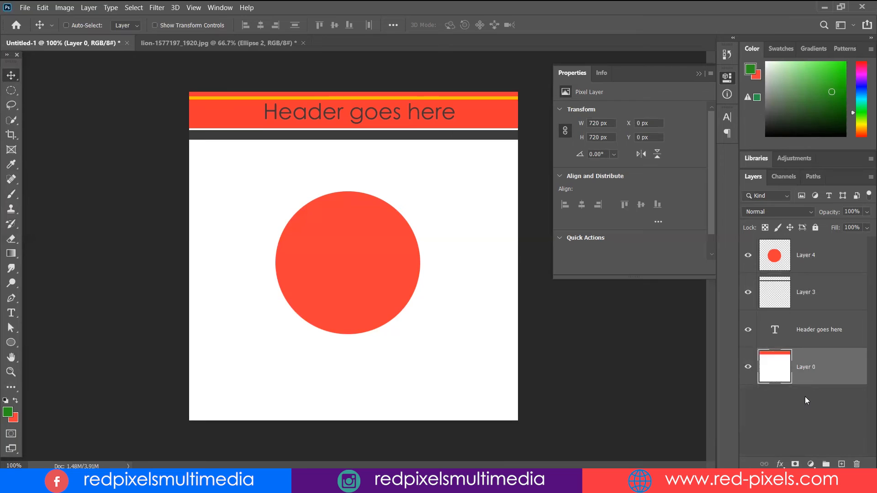
{"action": "key", "text": "ctrl+z"}
{"action": "key", "text": "ctrl+z"}
{"action": "key", "text": "ctrl+z"}
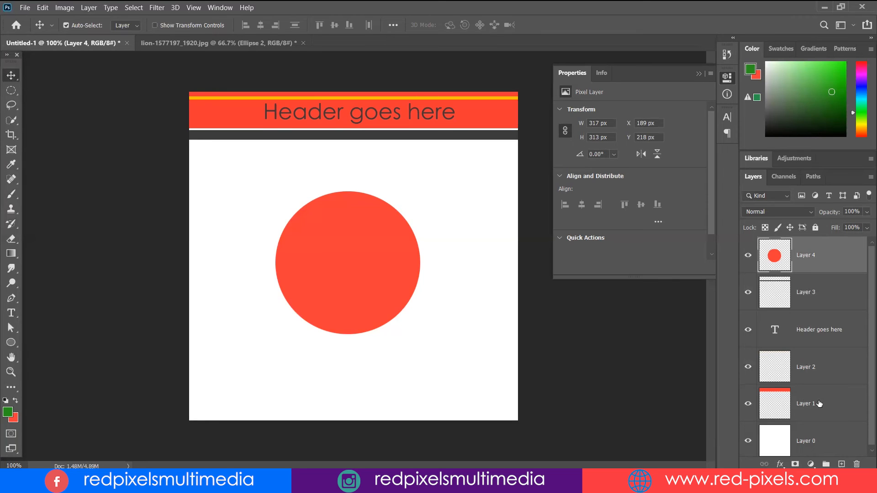
Select the layers from Layer 1 up to Layer 4, merge them into one layer twice, and undo each merge.
{"action": "left_click", "coordinate": [818, 403]}
{"action": "left_click", "coordinate": [824, 257], "text": "shift"}
{"action": "key", "text": "ctrl+e"}
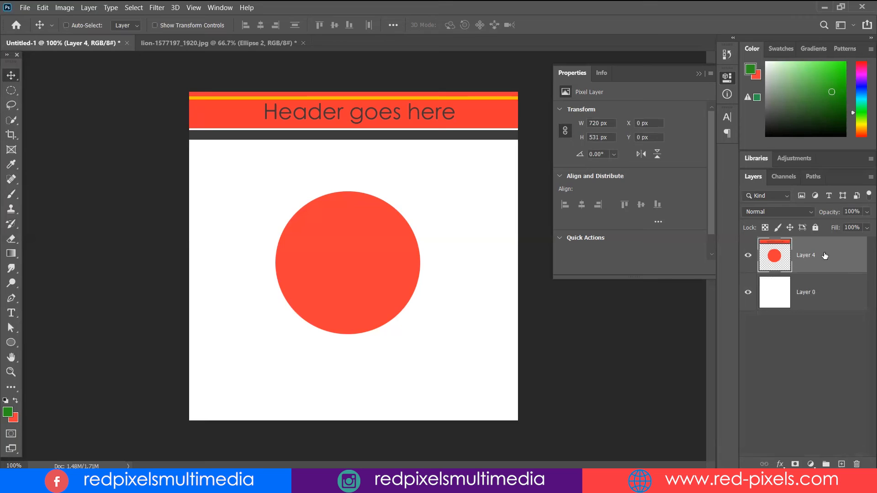
{"action": "key", "text": "ctrl+z"}
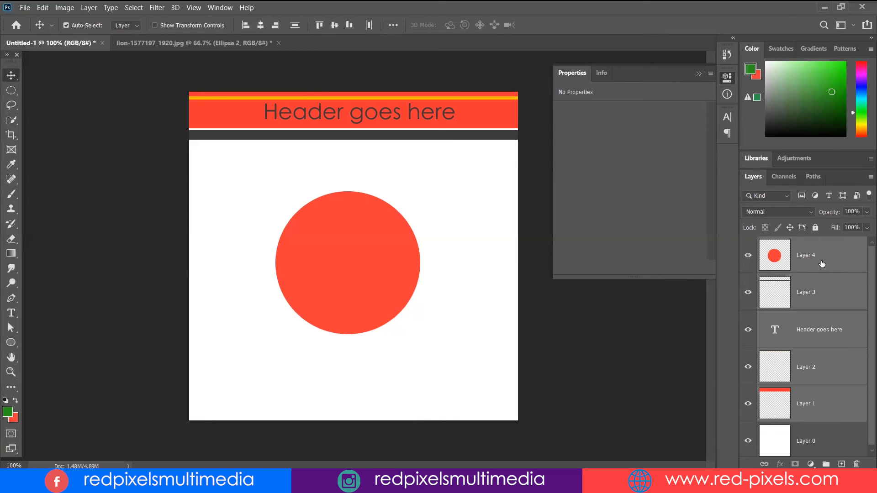
{"action": "key", "text": "ctrl+e"}
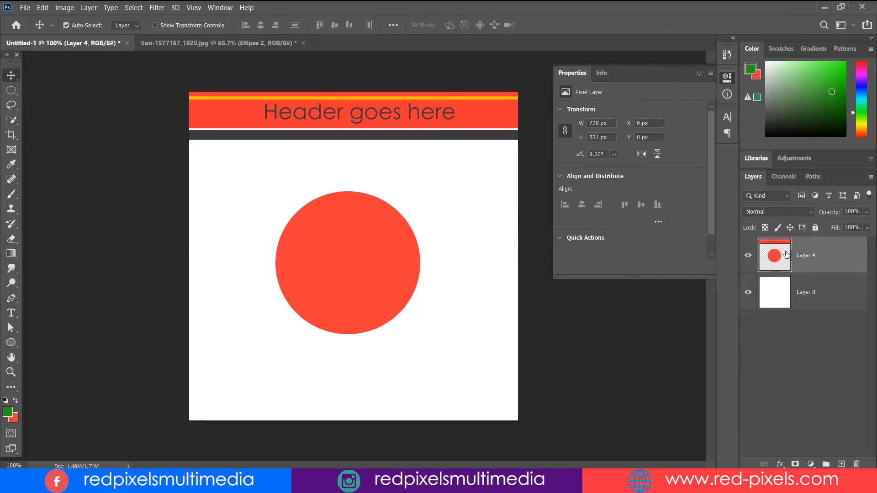
{"action": "key", "text": "ctrl+z"}
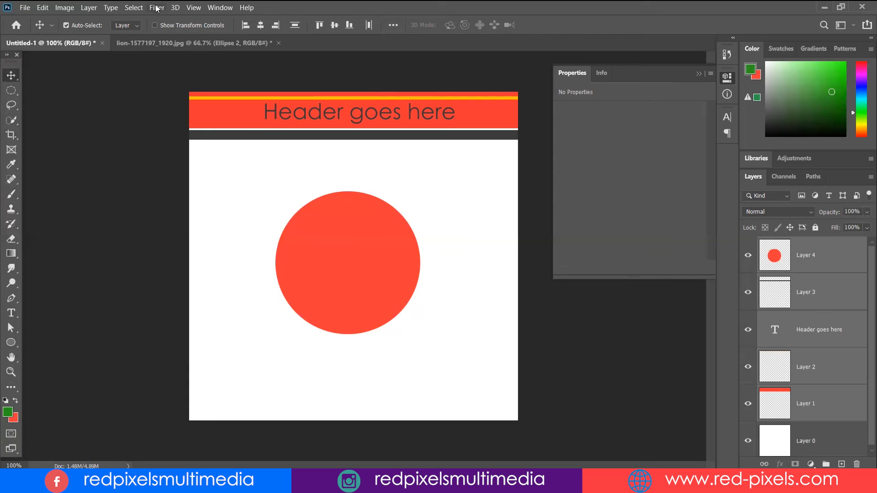
Deselect all layers, merge all visible layers with Merge Visible, and undo the merge.
{"action": "left_click", "coordinate": [89, 8]}
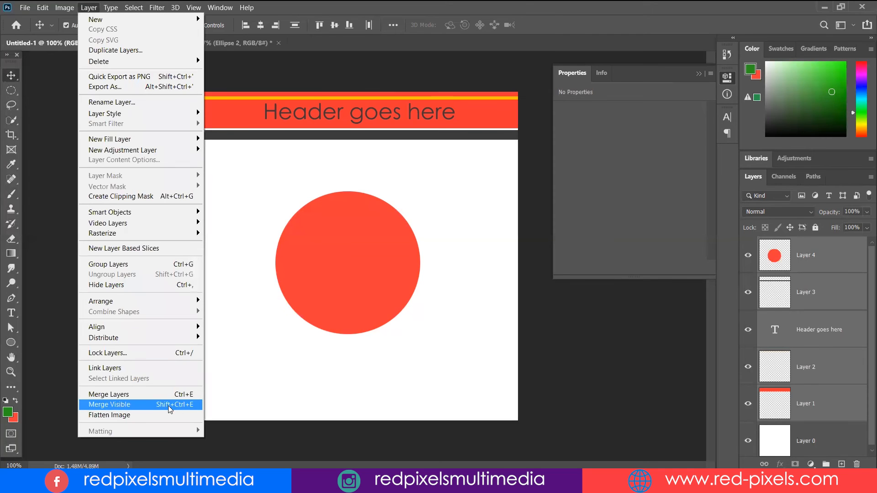
{"action": "left_click", "coordinate": [551, 5]}
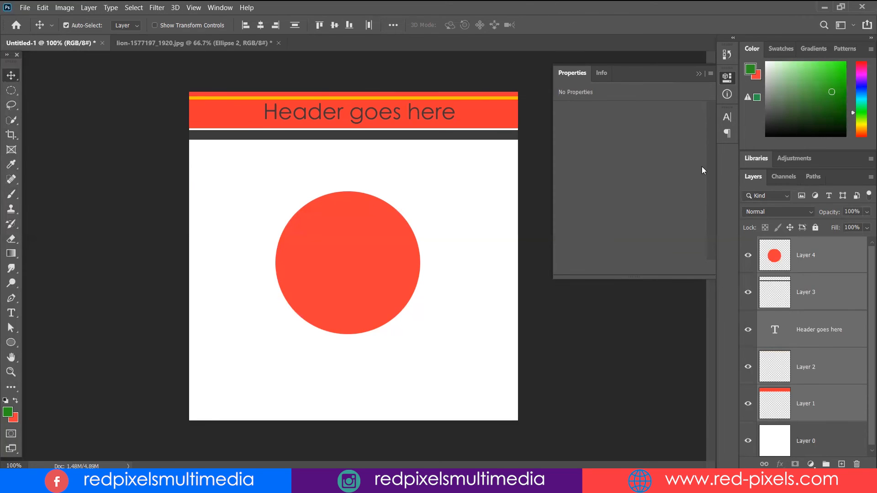
{"action": "left_click", "coordinate": [614, 317]}
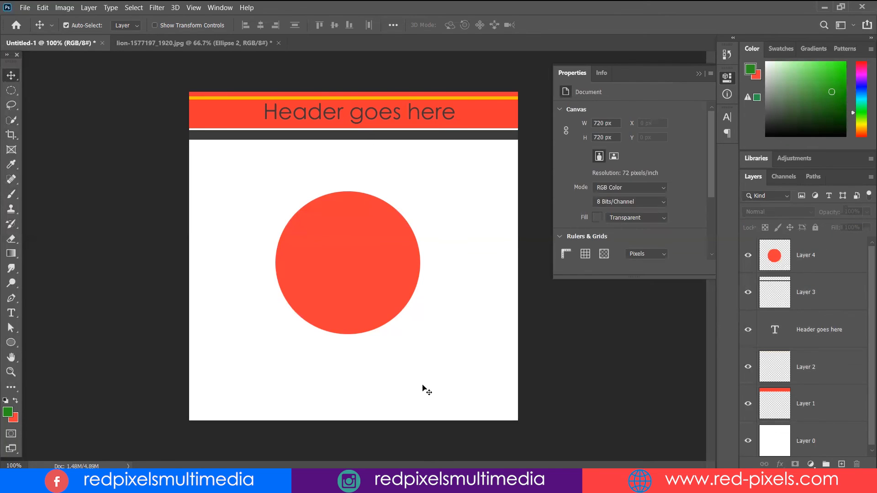
{"action": "key", "text": "ctrl"}
{"action": "key", "text": "ctrl+shift+e"}
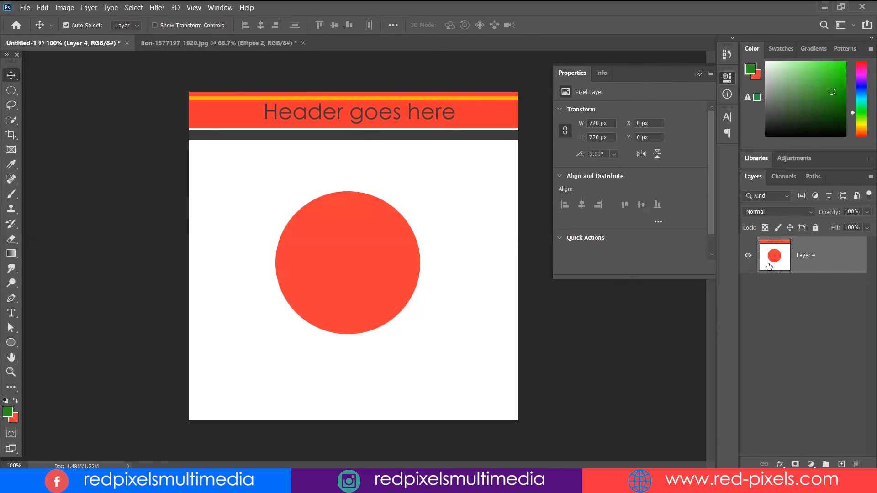
{"action": "left_click", "coordinate": [576, 306], "text": "ctrl"}
{"action": "key", "text": "ctrl+z"}
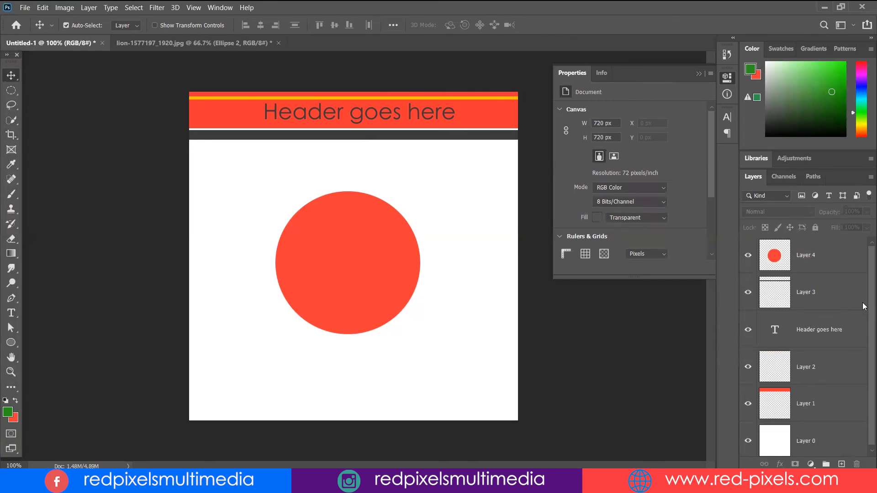
Select Layer 3 and Layer 2, merge all visible layers with Merge Visible, and undo the merge and the layer selection.
{"action": "scroll", "coordinate": [862, 327], "scroll_direction": "down", "scroll_amount": 1}
{"action": "left_click", "coordinate": [727, 77]}
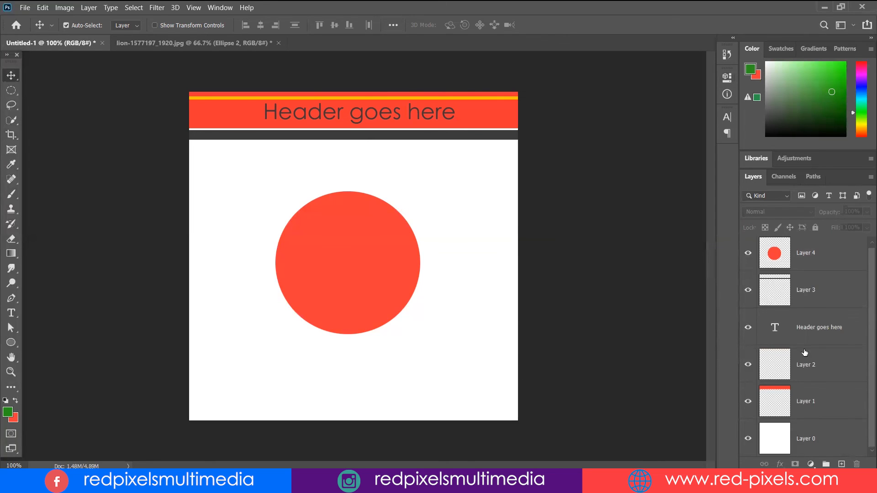
{"action": "left_click", "coordinate": [840, 298]}
{"action": "left_click", "coordinate": [835, 377], "text": "ctrl"}
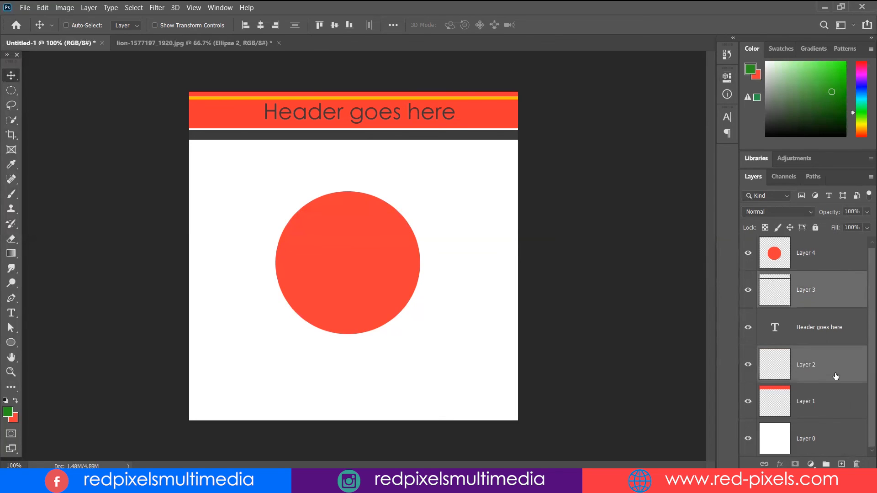
{"action": "key", "text": "ctrl+shift+e"}
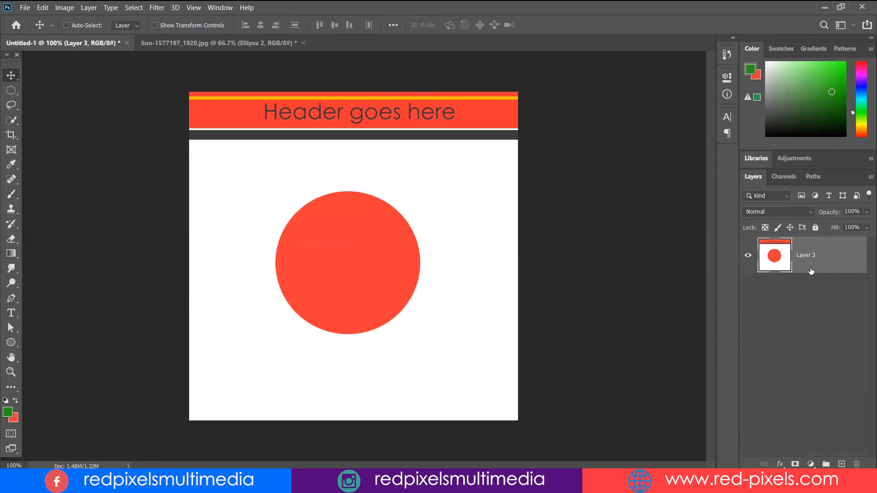
{"action": "key", "text": "ctrl+z"}
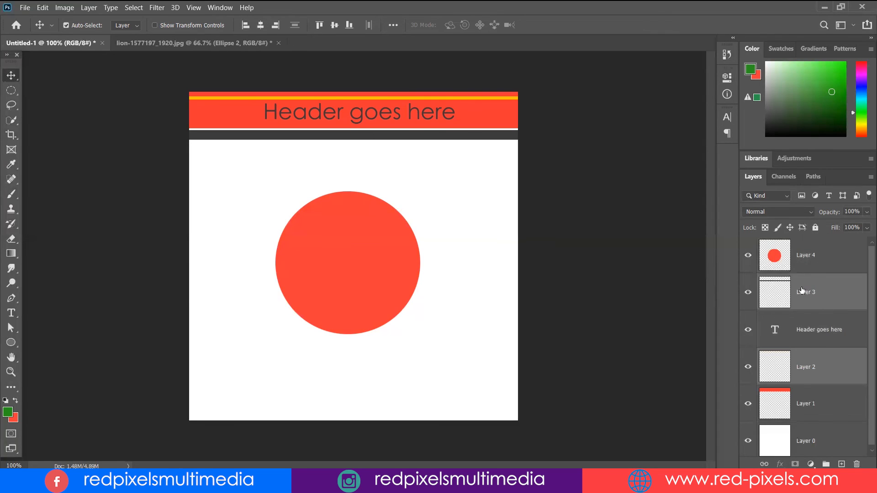
{"action": "key", "text": "ctrl+z"}
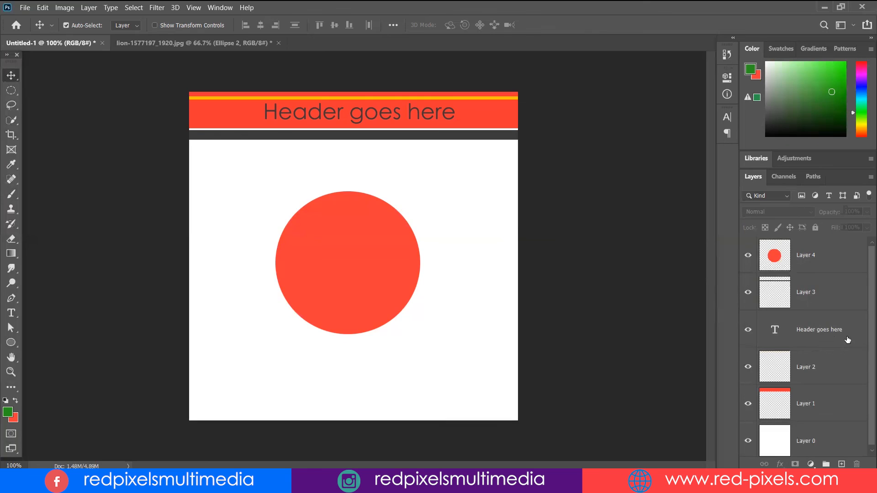
{"action": "scroll", "coordinate": [847, 339], "scroll_direction": "down", "scroll_amount": 1}
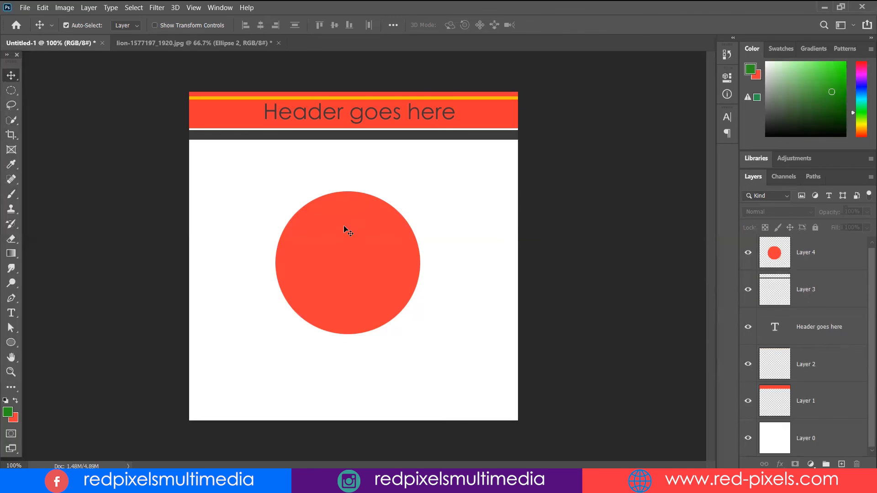
Stamp all visible layers into a new merged layer directly above Layer 0, keeping the originals, and undo the stamp.
{"action": "left_click", "coordinate": [475, 220]}
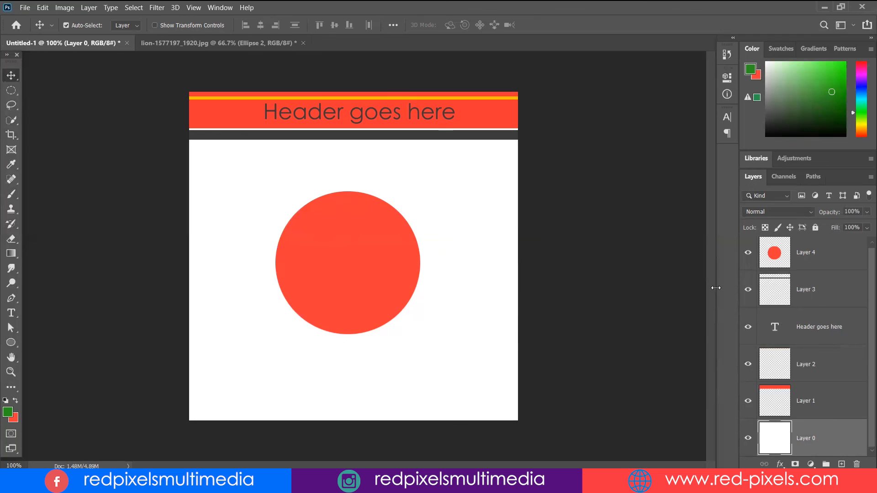
{"action": "left_click", "coordinate": [89, 8]}
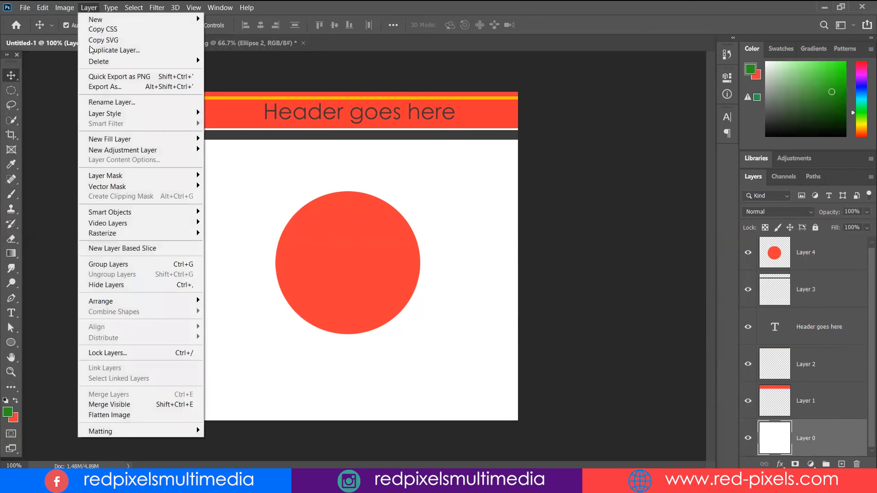
{"action": "left_click", "coordinate": [477, 5]}
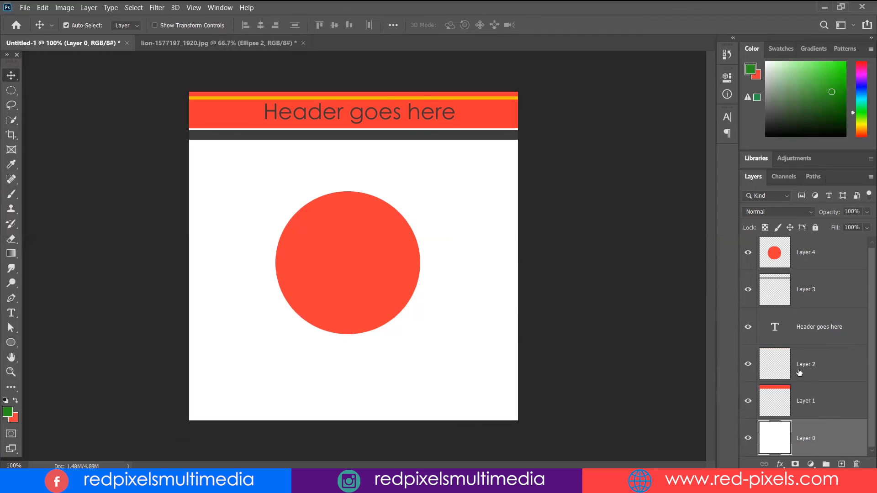
{"action": "key", "text": "ctrl"}
{"action": "key", "text": "ctrl+shift+alt+e"}
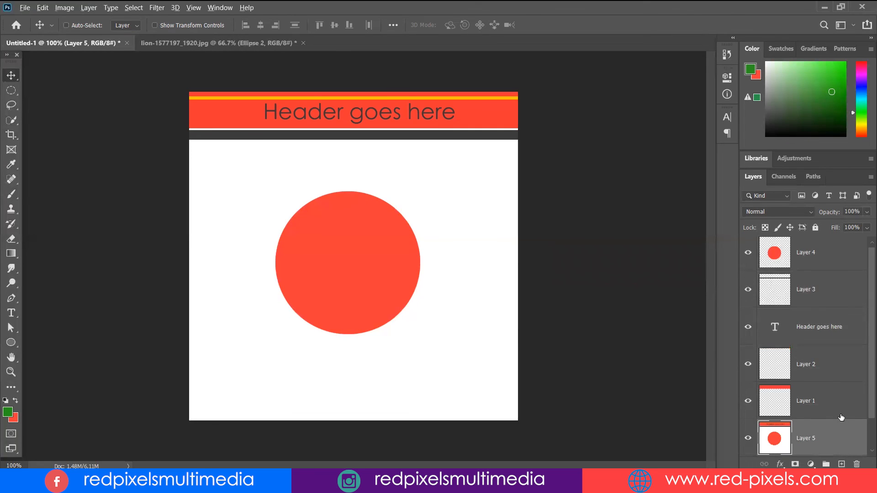
{"action": "scroll", "coordinate": [863, 397], "scroll_direction": "down", "scroll_amount": 1}
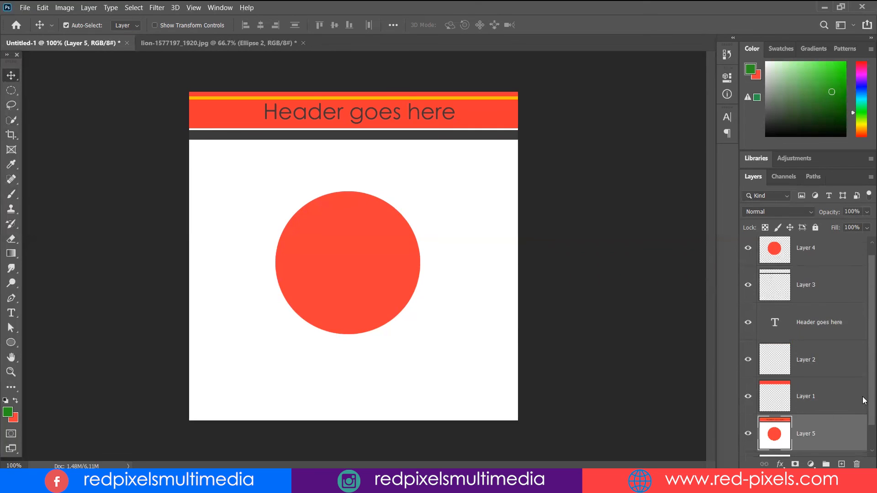
{"action": "scroll", "coordinate": [862, 397], "scroll_direction": "down", "scroll_amount": 1}
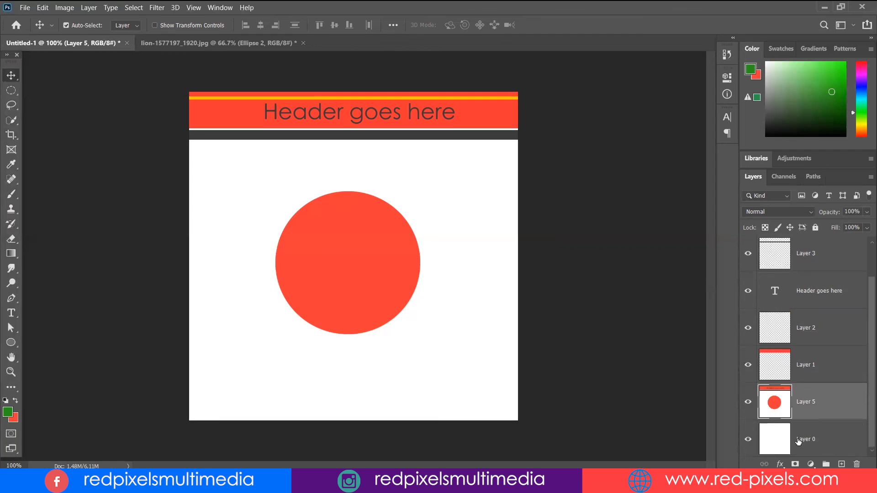
{"action": "left_click", "coordinate": [815, 440]}
{"action": "key", "text": "ctrl+z"}
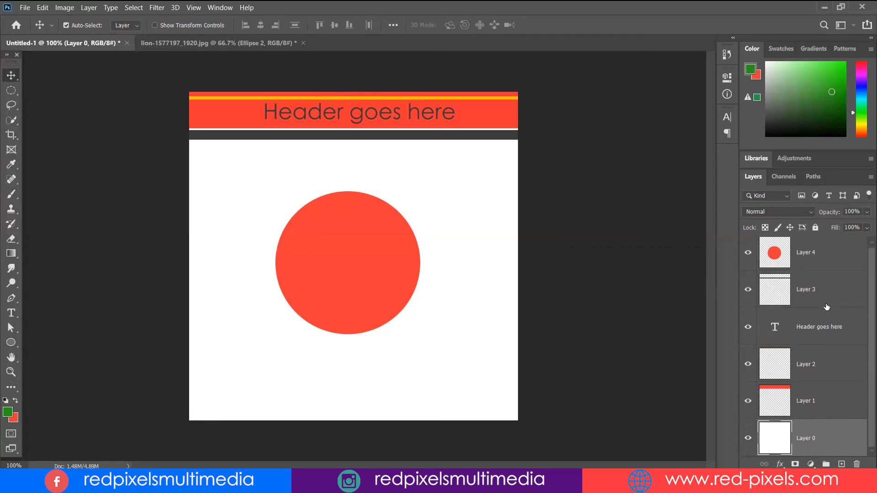
Stamp all visible layers into a new merged layer above Layer 2, then try moving the red circle and undo that move.
{"action": "left_click", "coordinate": [811, 365]}
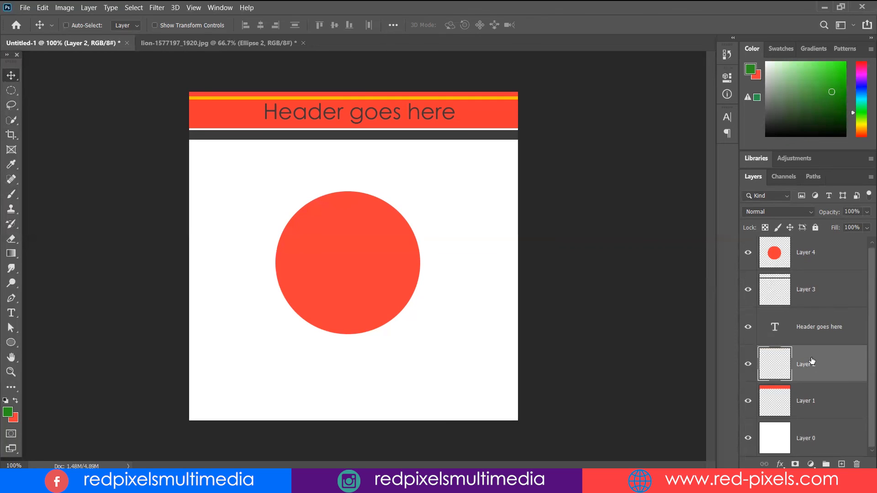
{"action": "key", "text": "ctrl+shift+alt+e"}
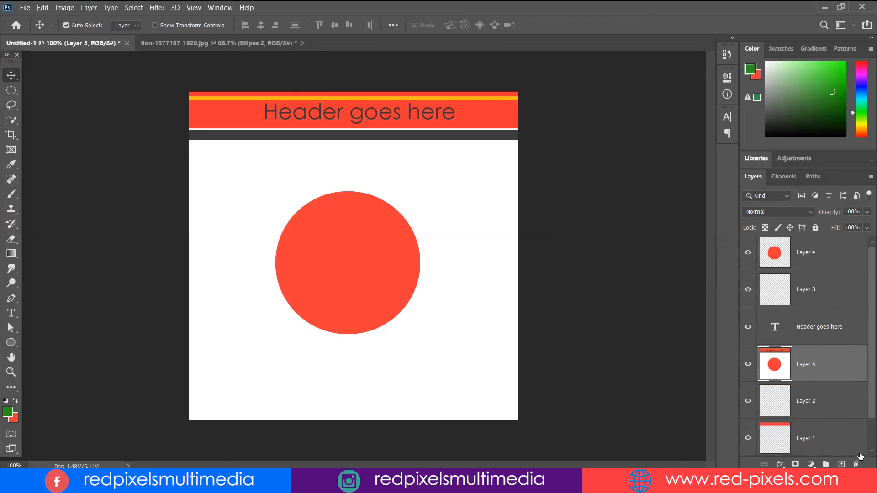
{"action": "left_click_drag", "start_coordinate": [354, 259], "coordinate": [306, 278]}
{"action": "key", "text": "ctrl+z"}
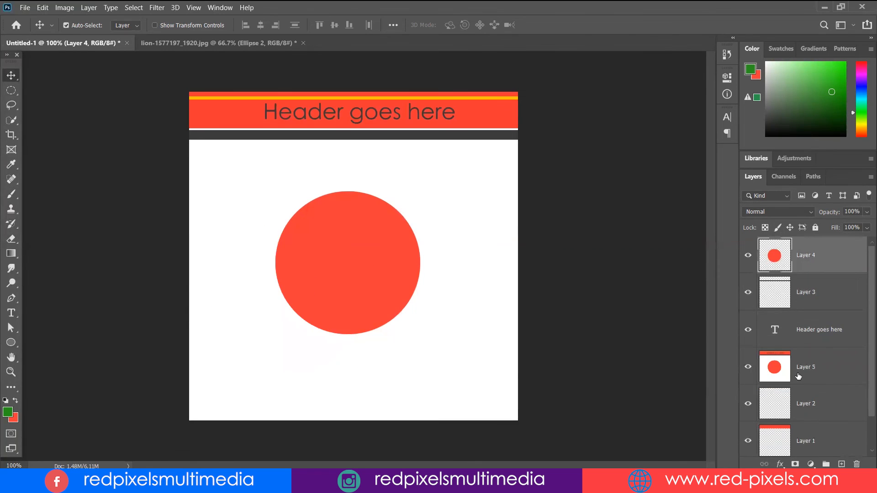
Copy the stamped layer into the lion-1577197_1920.jpg document and position it over the middle of the dark ellipse.
{"action": "left_click", "coordinate": [828, 367]}
{"action": "left_click_drag", "start_coordinate": [491, 255], "coordinate": [213, 54]}
{"action": "left_click_drag", "start_coordinate": [213, 47], "coordinate": [417, 260]}
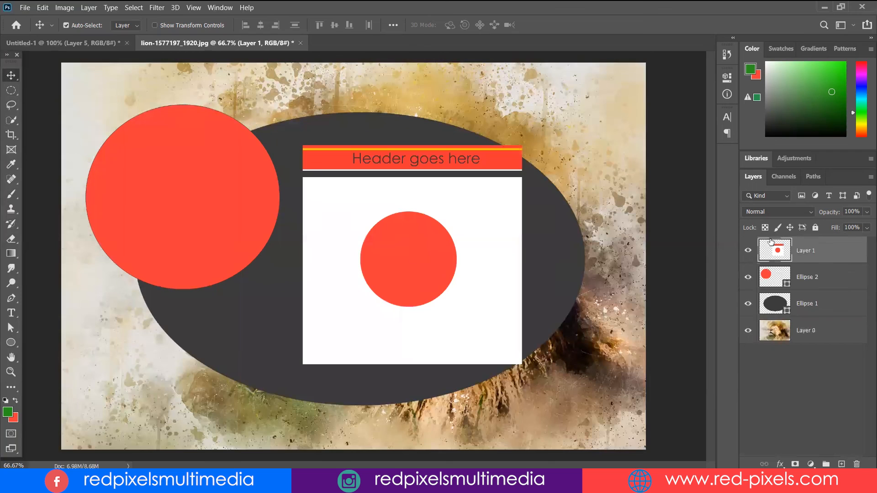
{"action": "left_click", "coordinate": [582, 162]}
{"action": "left_click_drag", "start_coordinate": [473, 213], "coordinate": [441, 215]}
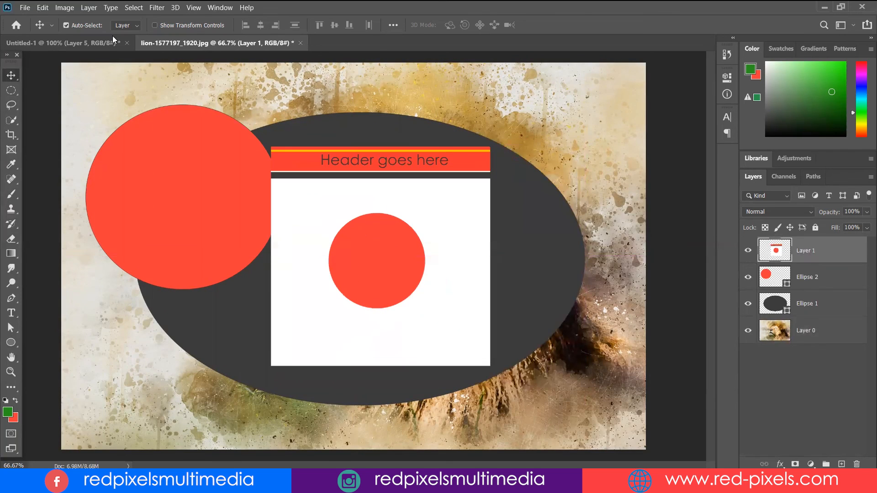
Back in the Untitled-1 document, move the stamped Layer 5 to the top of the layer stack and delete it.
{"action": "left_click", "coordinate": [85, 44]}
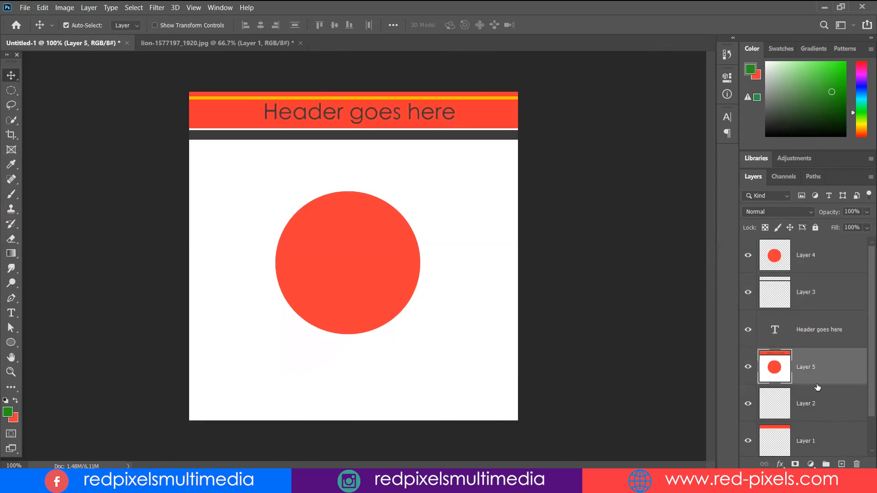
{"action": "left_click_drag", "start_coordinate": [825, 363], "coordinate": [800, 243]}
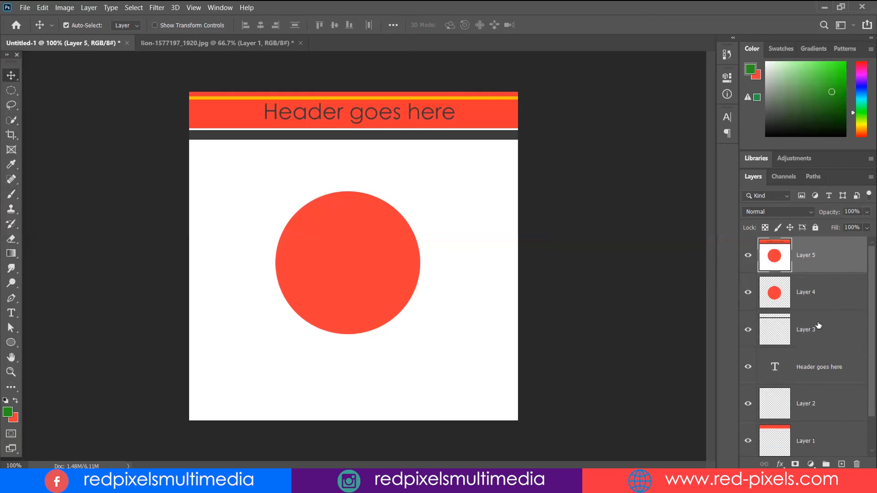
{"action": "key", "text": "Delete"}
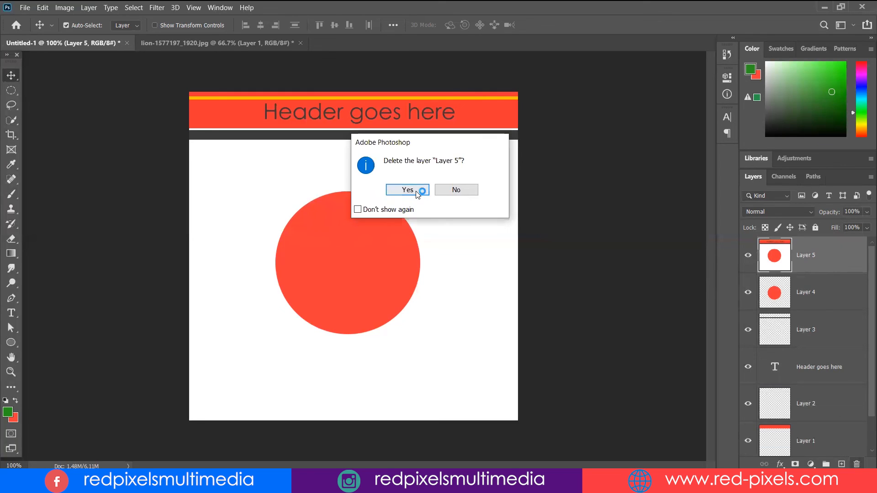
{"action": "left_click", "coordinate": [418, 191]}
Lock the transparent pixels of Layer 4 and fill its circle with a yellow-orange foreground colour.
{"action": "left_click", "coordinate": [765, 228]}
{"action": "left_click_drag", "start_coordinate": [861, 99], "coordinate": [860, 127]}
{"action": "left_click_drag", "start_coordinate": [840, 68], "coordinate": [850, 51]}
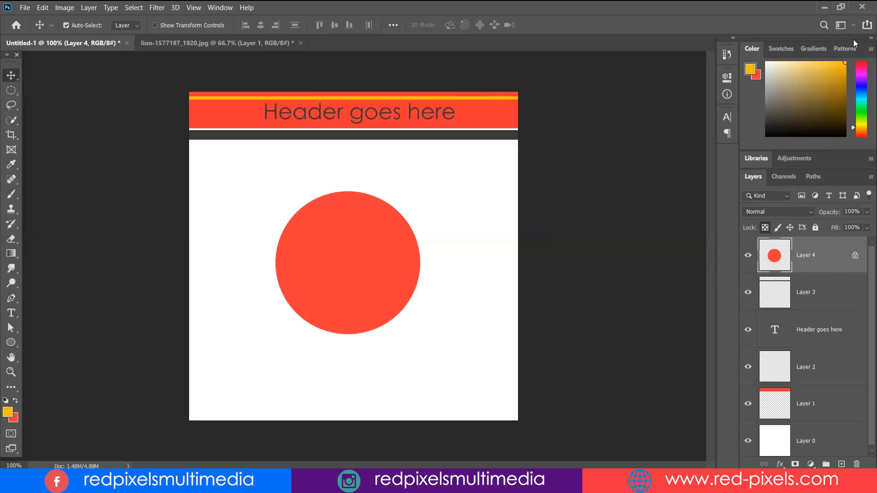
{"action": "key", "text": "alt+BackSpace"}
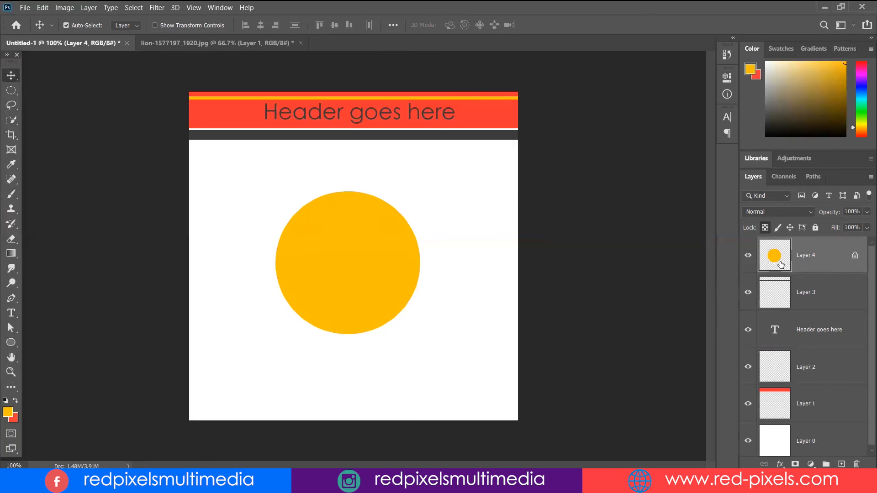
Stamp all visible layers into a new merged layer above Layer 4, keeping the original layers.
{"action": "key", "text": "ctrl+shift+alt+e"}
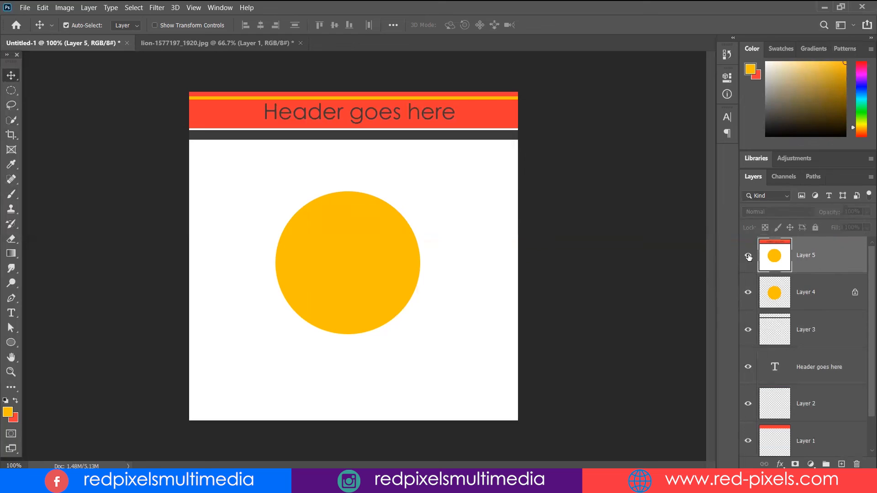
{"action": "mouse_move", "coordinate": [464, 225]}
{"action": "left_mouse_down"}
{"action": "mouse_move", "coordinate": [480, 227]}
{"action": "mouse_move", "coordinate": [451, 298]}
{"action": "mouse_move", "coordinate": [426, 274]}
{"action": "mouse_move", "coordinate": [241, 303]}
{"action": "mouse_move", "coordinate": [413, 208]}
{"action": "mouse_move", "coordinate": [466, 223]}
{"action": "left_mouse_up"}
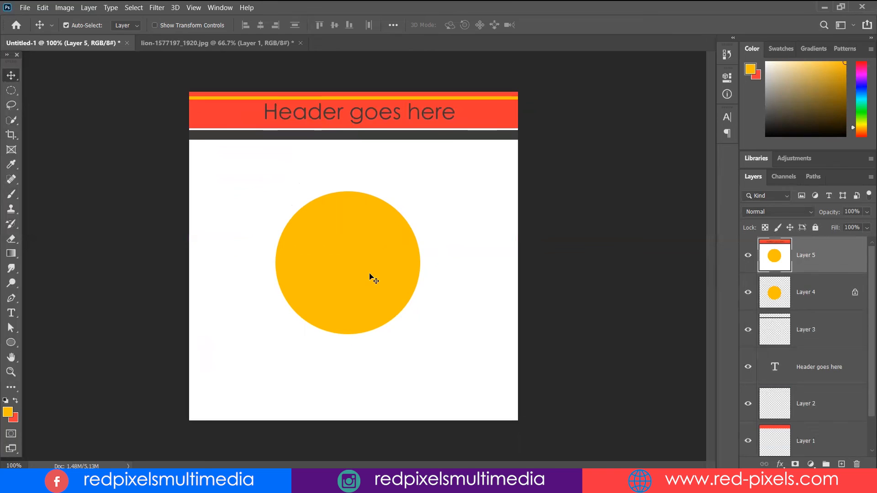
{"action": "left_click", "coordinate": [89, 8]}
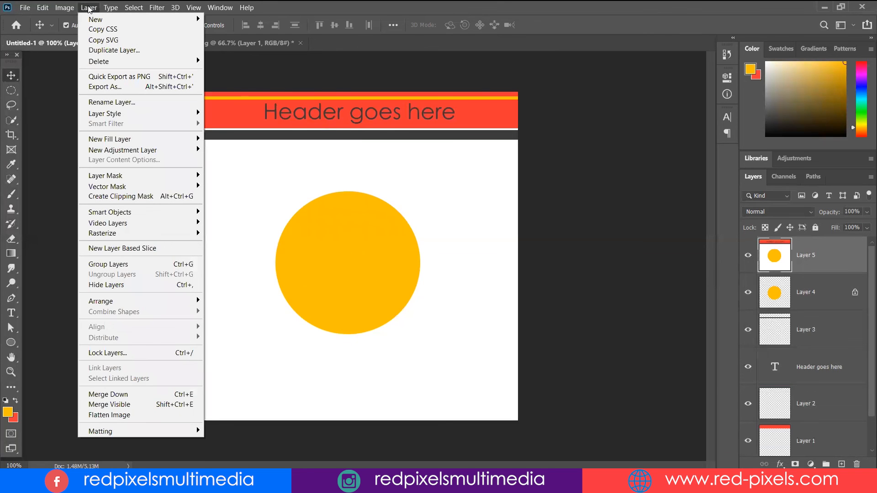